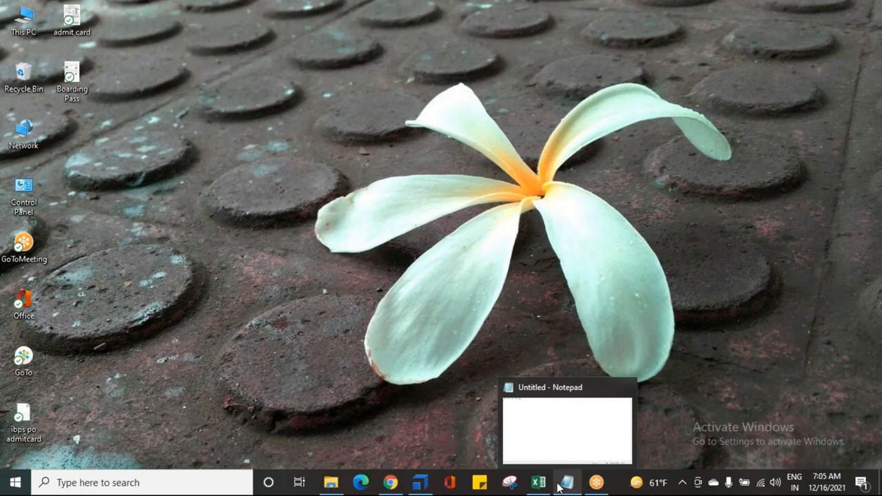
Switch to the blank Notepad document and write the title "RECOVERY SCENARIOS AND CLEAN UP SCENARIOS:" with a line of underscores beneath it
mouse_move(553, 487)
click(568, 485)
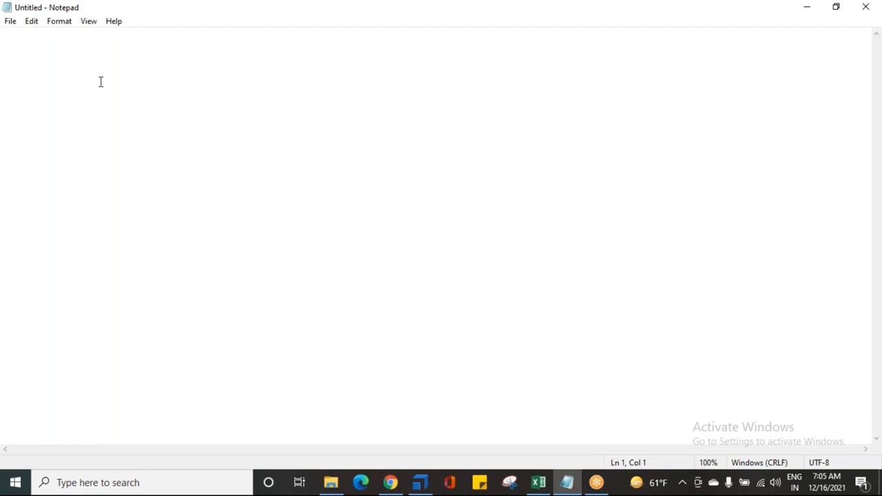
text(RECO)
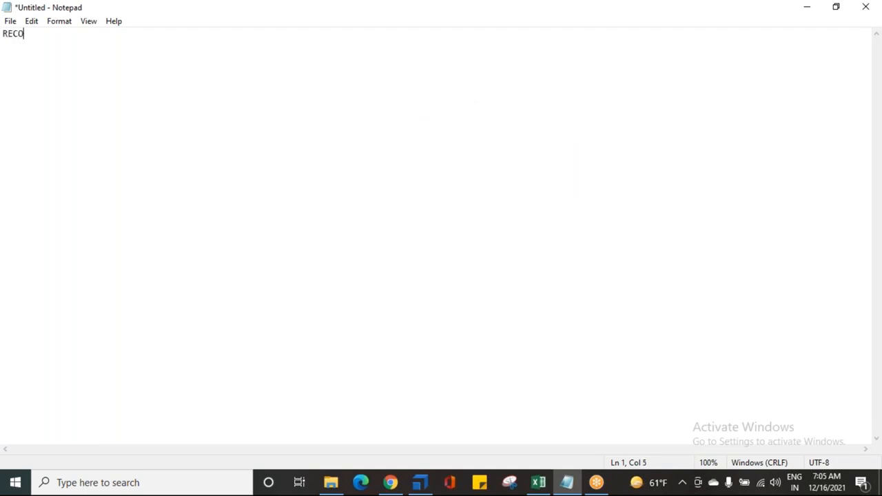
text(VERY SCEAN)
key(BackSpace)
key(BackSpace)
text(NARIOS AND CLEAN UP SCENARIOS:)
key(Return)
text(_)
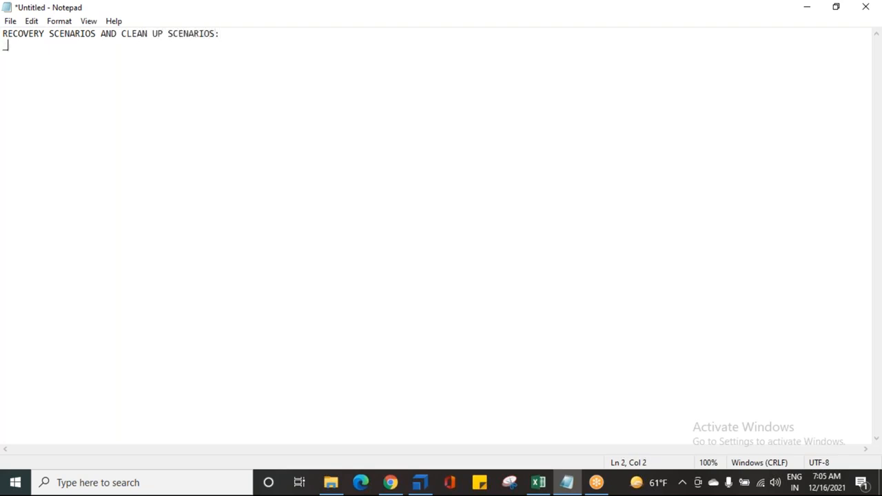
text(________________________________________)
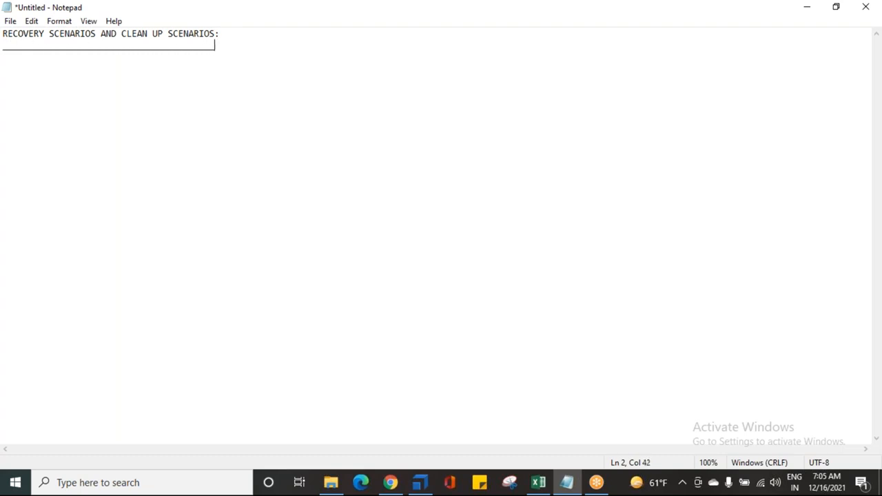
Add the subheading "RECOVERY SCENARIOS:" below the underlined title, separated from it by a blank line
key(ctrl+plus)
key(ctrl+plus)
key(ctrl+plus)
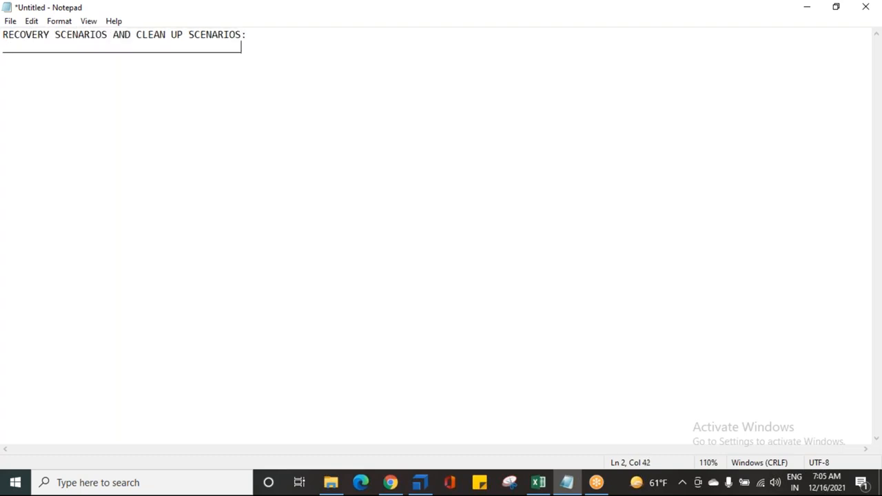
key(Return)
key(Return)
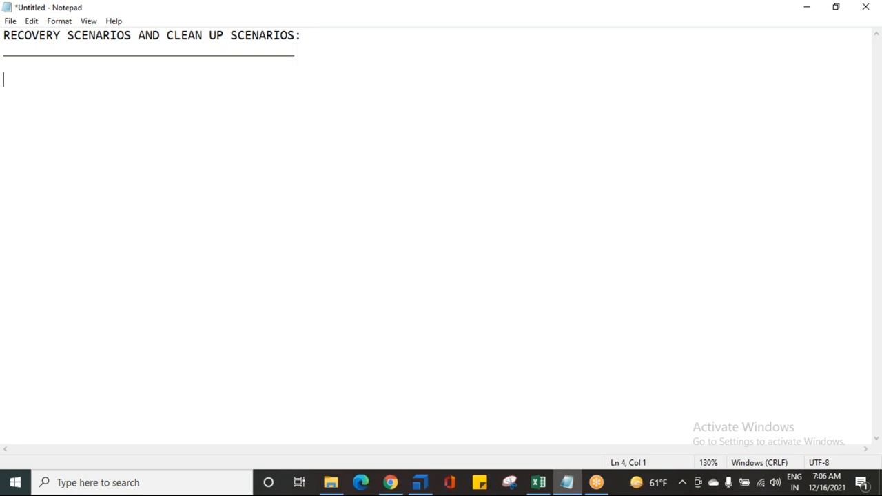
text(RECI)
key(BackSpace)
text(OVERY)
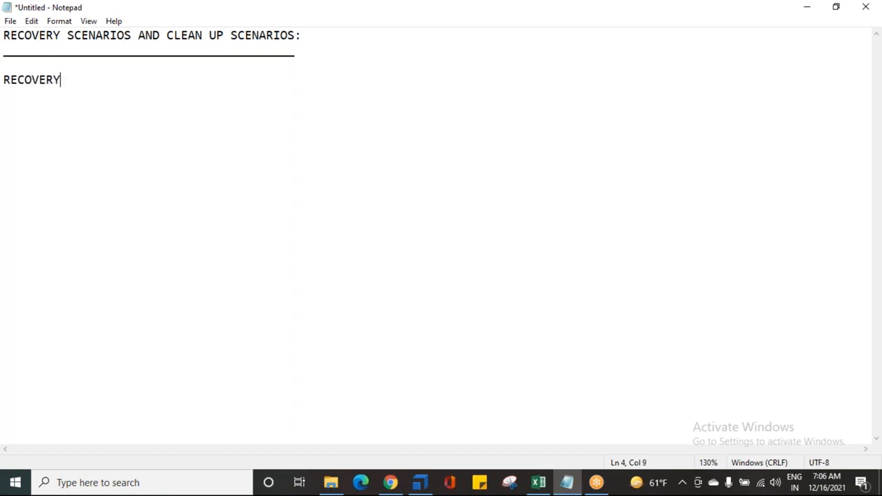
text( SCENARIOS:)
key(Return)
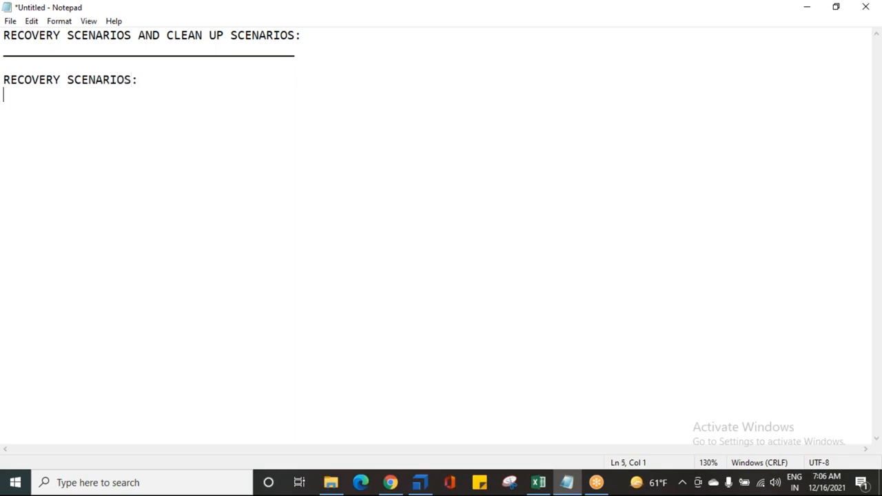
Add the arrow point "--> CALLED AS EXCEPTIONAL HANDLING." below the subheading, leaving a blank line between them
text(-->)
key(Return)
click(31, 109)
text(CALLED AS EXCE)
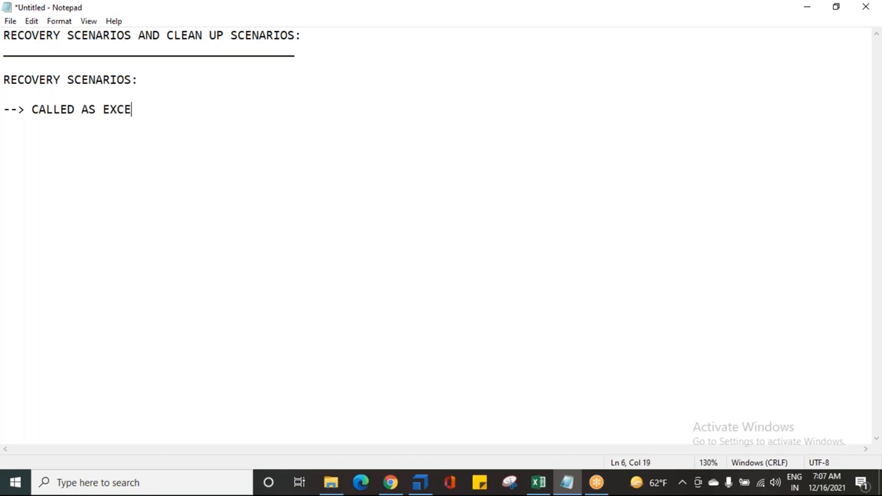
text(PTIONAL HANDLING.)
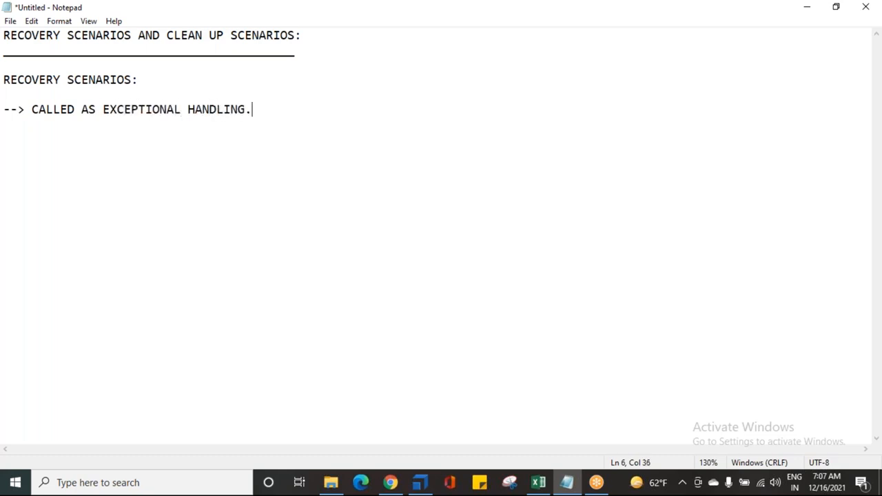
Start a second arrow point reading "--> RECOVERY SCENARIO IS A GROUP / COLLECTION OF TEST STEPS," on a new line
key(Return)
text(-->)
text(RECOVERY )
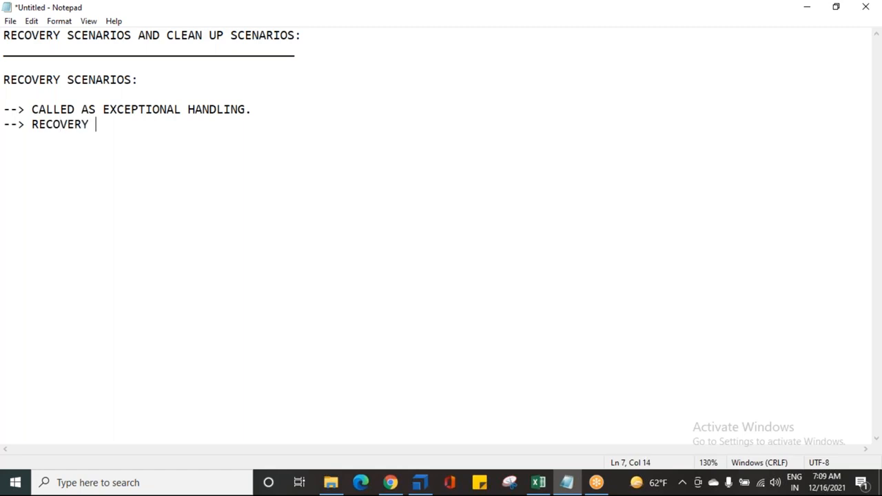
text(SC)
key(BackSpace)
text(SCAE)
key(BackSpace)
key(BackSpace)
text(ENARIO)
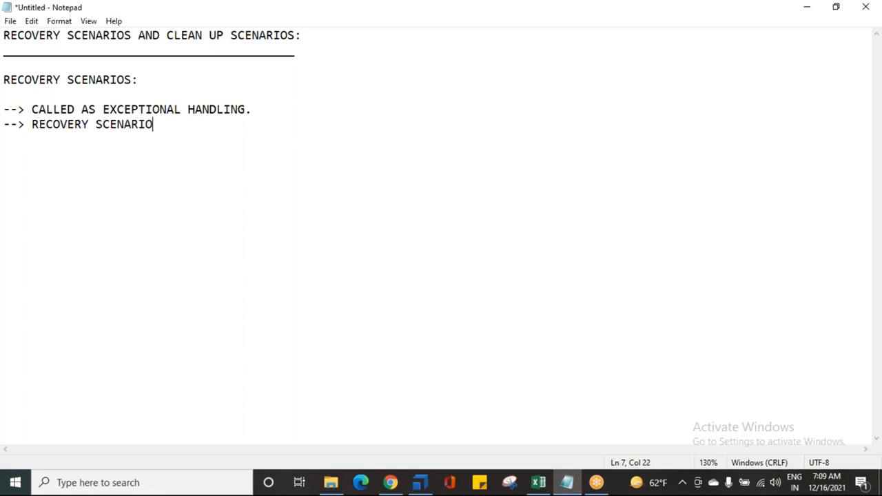
text( IS A GROU)
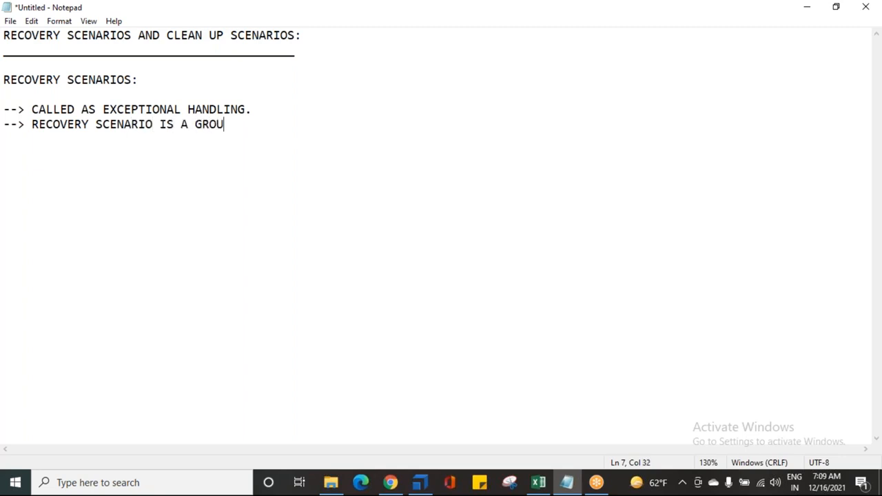
text(P / COLLECTION OF)
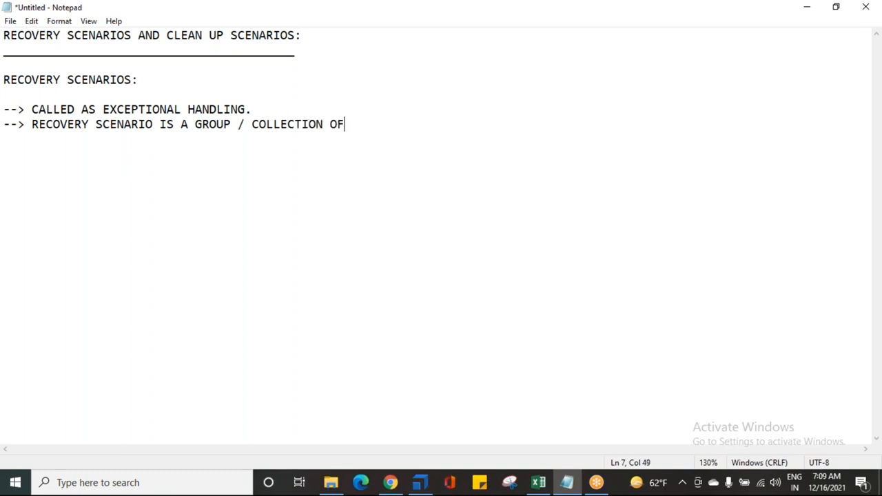
text( TEST STE)
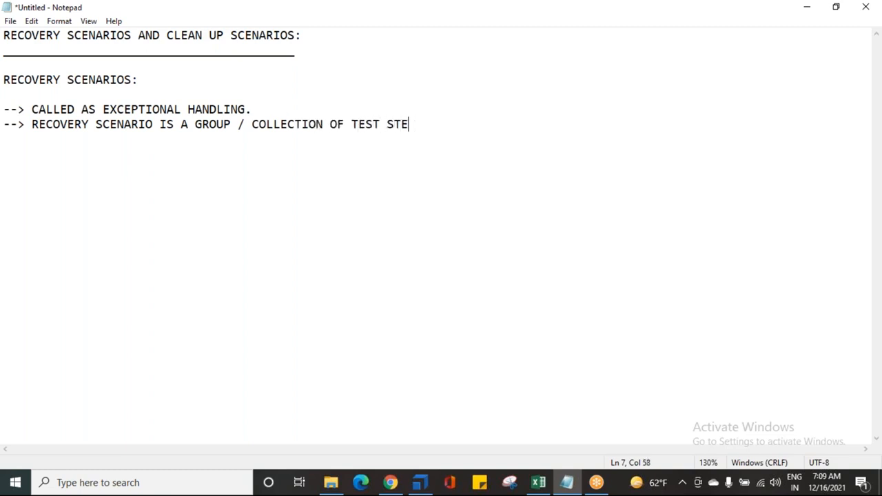
text(PS, WHICH )
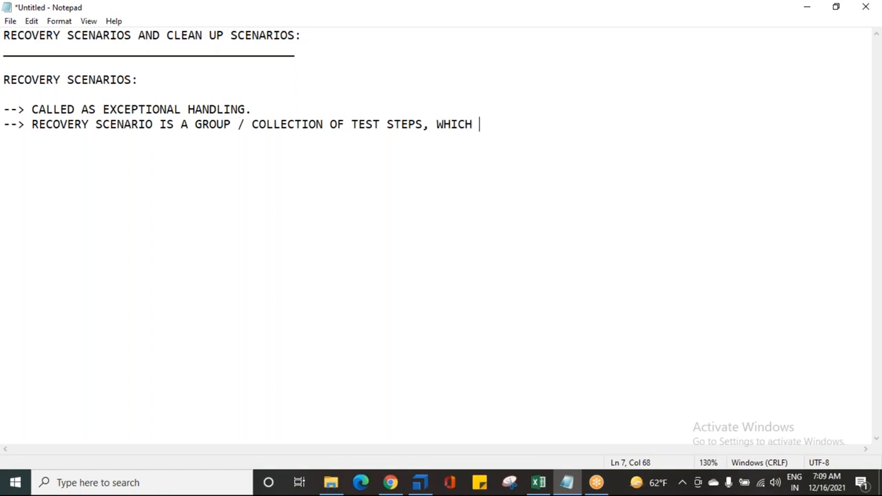
text(WILL BE E)
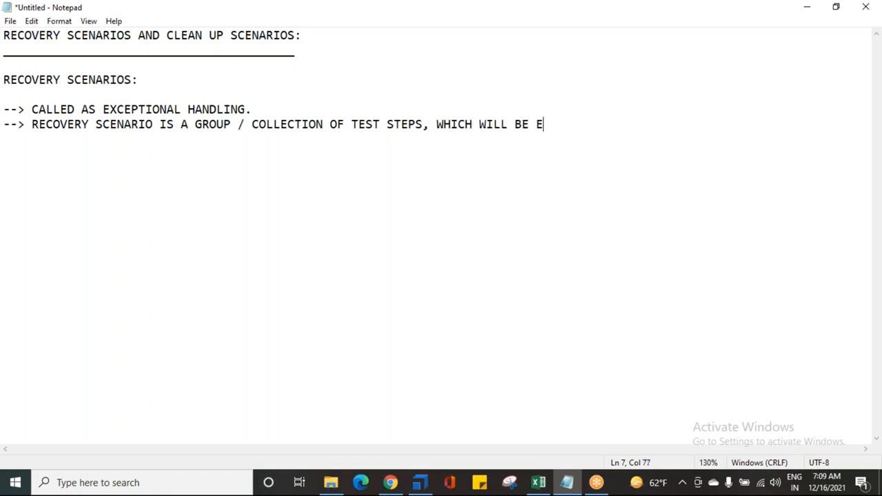
text(XECUTED BY TOS)
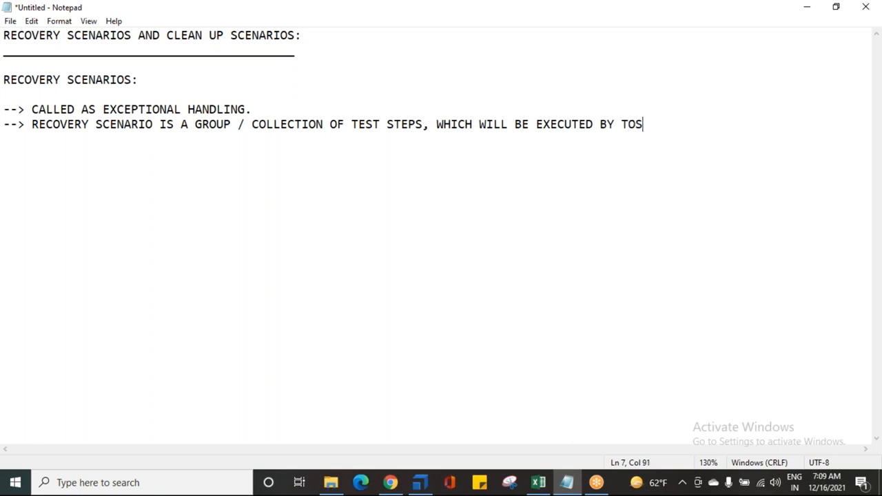
text(CA, WHE SOME)
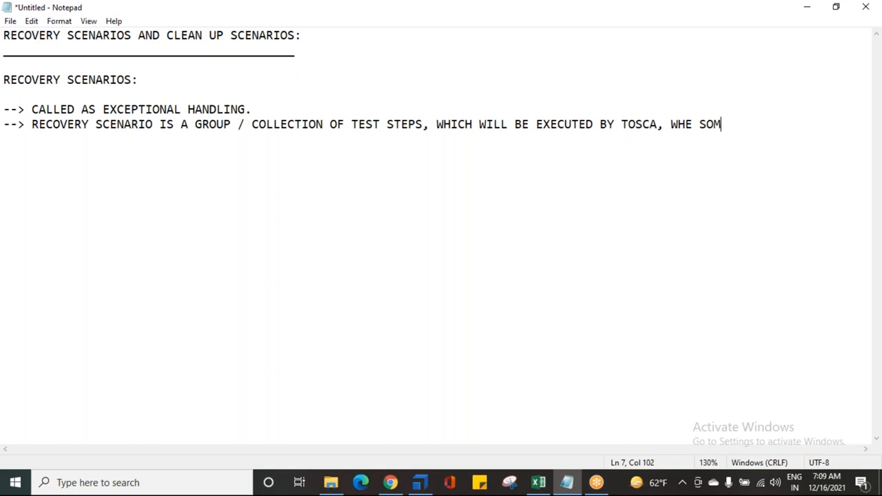
Continue the second point on the same line with "WHICH WILL BE EXECUTED BY TOSCA, WHEN SOME"
key(BackSpace)
key(BackSpace)
key(BackSpace)
key(BackSpace)
key(BackSpace)
text(N SOME)
Finish the second point on an indented new line with "EXCEPTION OCCURS DURING THE EXECUTION OF TEST CASES."
key(Return)
text(EXCEPTION OCCURS DURING THE EXECUTION OF TEST CASES)
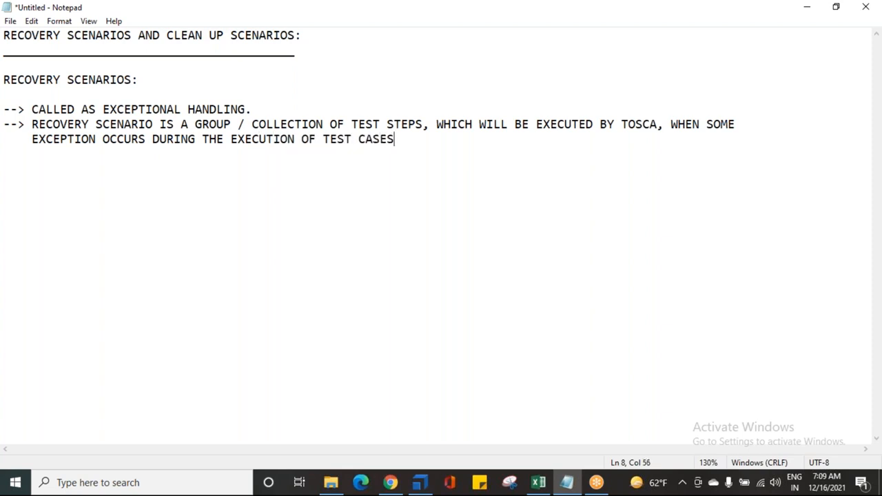
text(.)
Highlight the definition's phrases about the collection of test steps and their execution by Tosca while reviewing them
drag(286, 124, 417, 123)
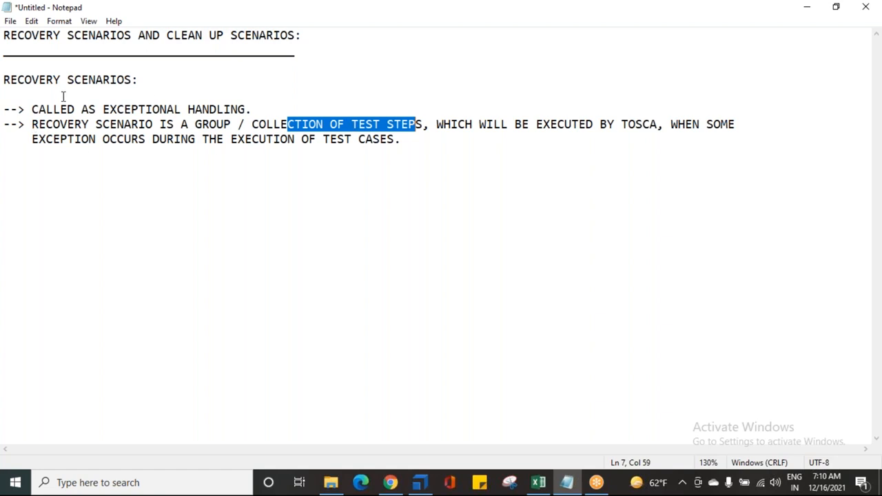
click(34, 124)
drag(34, 124, 423, 127)
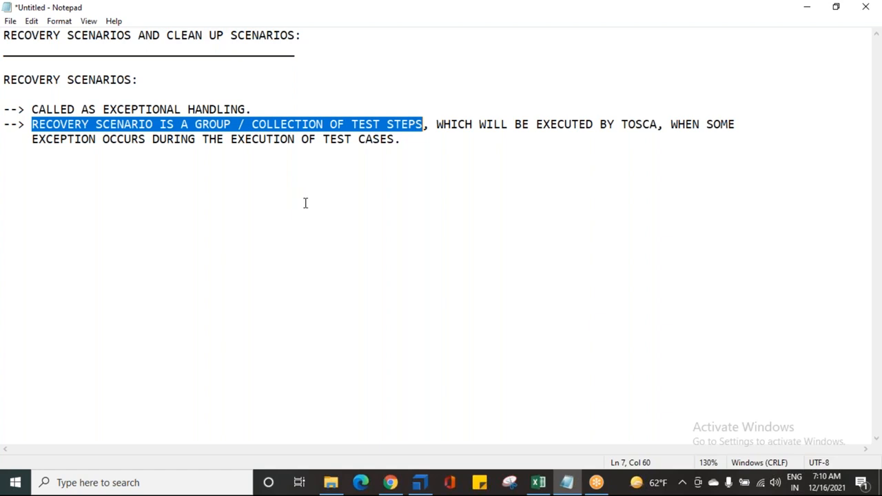
click(353, 123)
drag(354, 122, 417, 124)
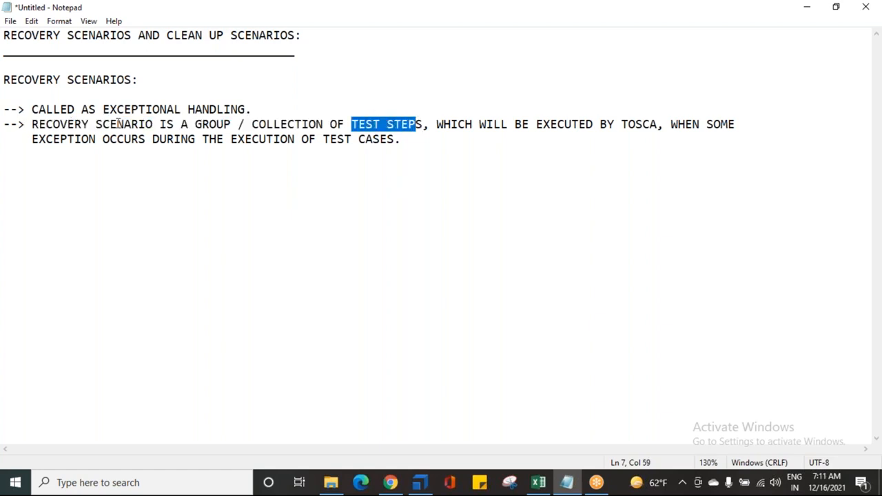
drag(33, 124, 423, 127)
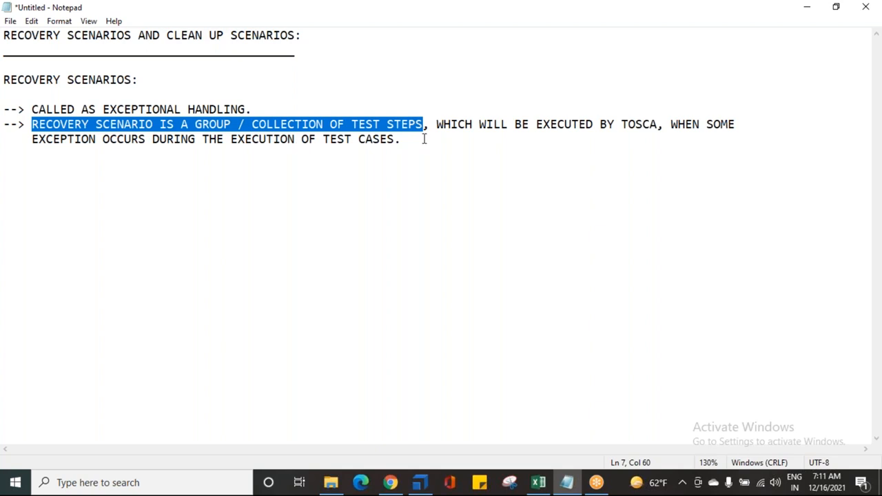
drag(444, 124, 652, 125)
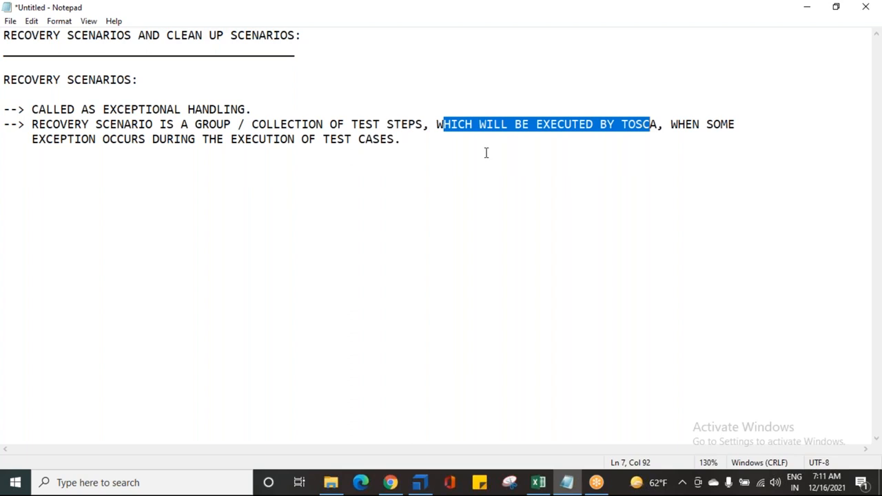
Break the second point after "TEST STEPS," so the clause starting "WHICH WILL BE EXECUTED BY TOSCA" sits on its own indented line
click(433, 125)
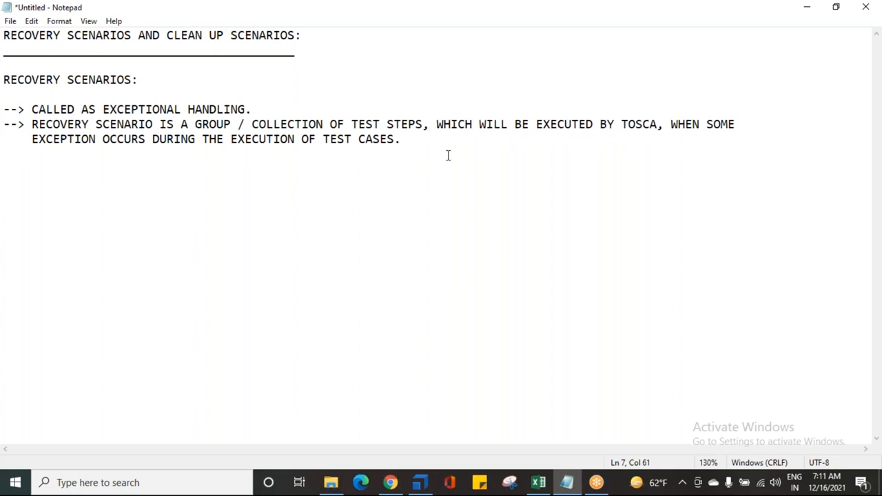
key(Return)
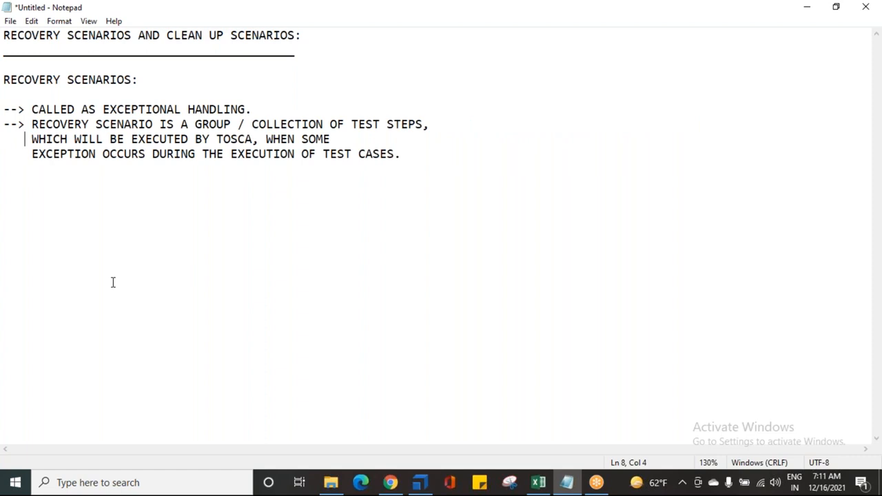
click(444, 124)
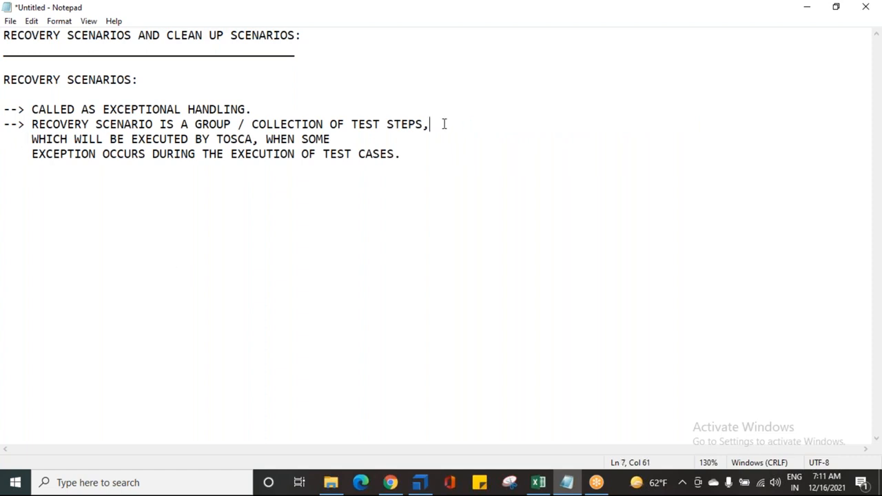
click(350, 136)
drag(32, 141, 249, 142)
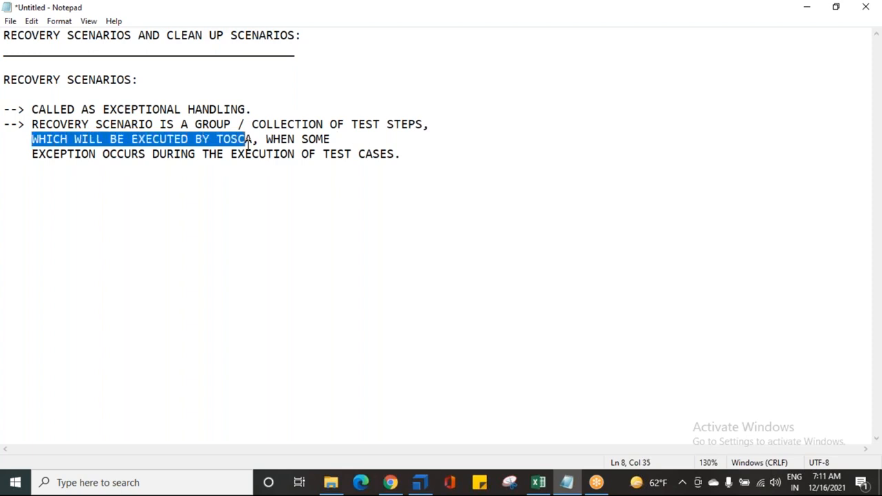
Append the note "[PRE REQUISITES / SETTINGS]" after "WHEN SOME" in the second point
click(344, 143)
text([T)
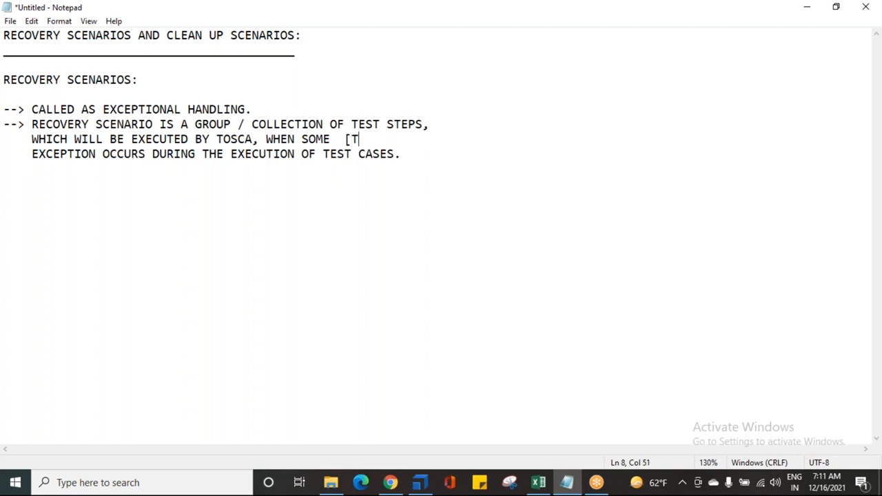
key(BackSpace)
text(PRE RE)
text(QUISITE)
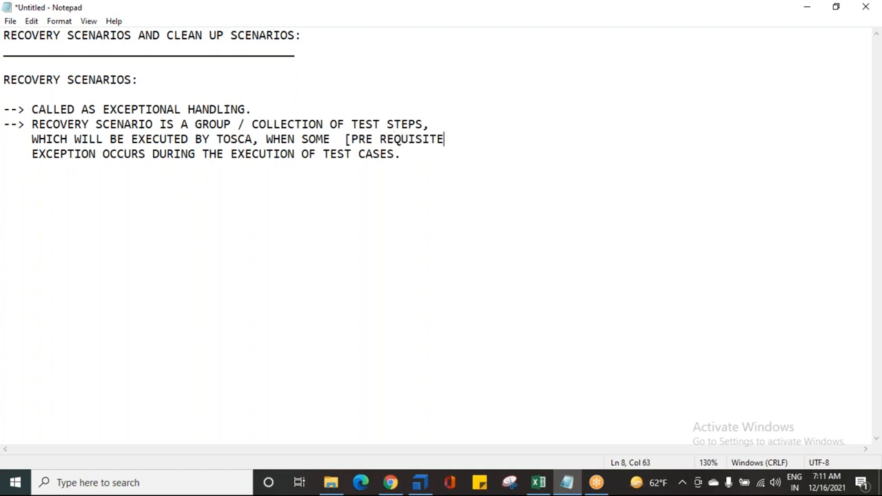
text(S / SETTINGS])
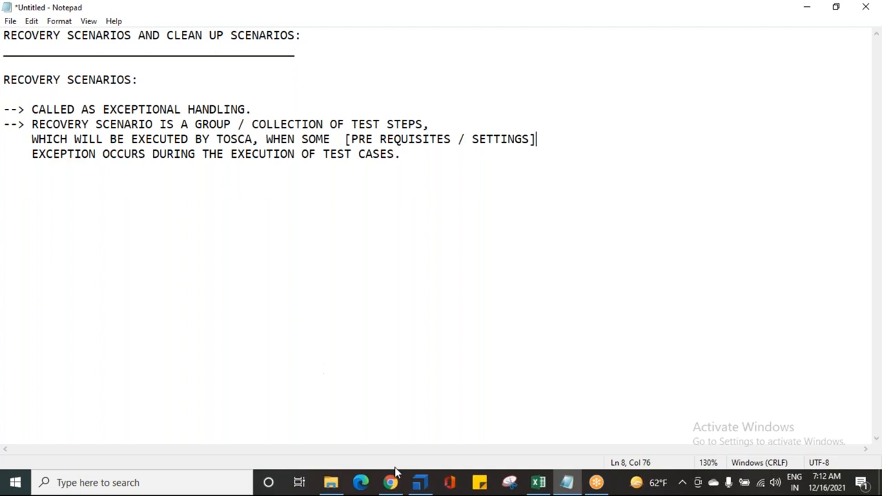
Look at the TestCases section in Tosca Commander and return to the Notepad notes
click(419, 484)
click(124, 132)
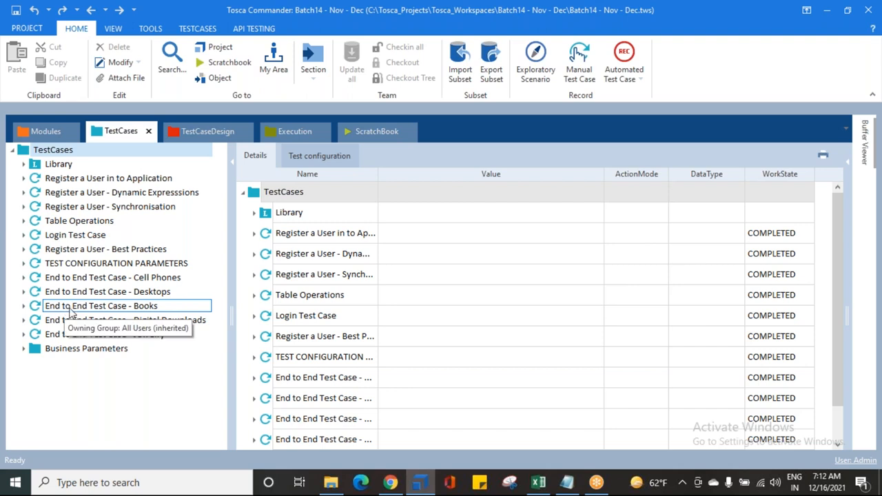
click(566, 482)
Insert the note "[UN EXPECTED ERROR]" after the word "EXCEPTION" in the second point
click(99, 153)
text([)
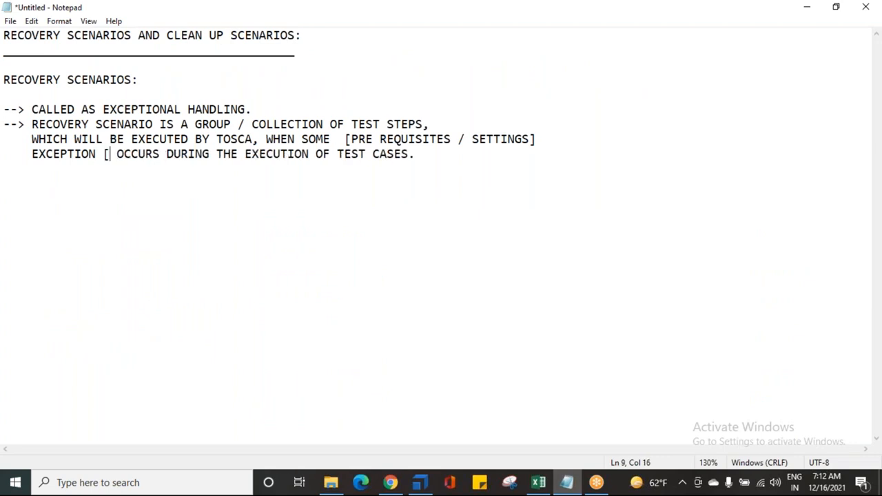
text(ERROR)
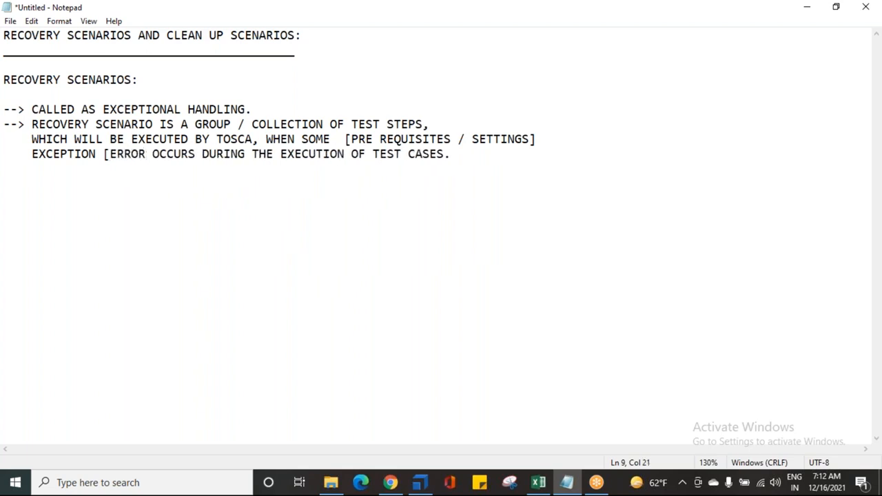
key(Left)
key(Left)
key(Left)
key(Left)
key(Left)
key(Left)
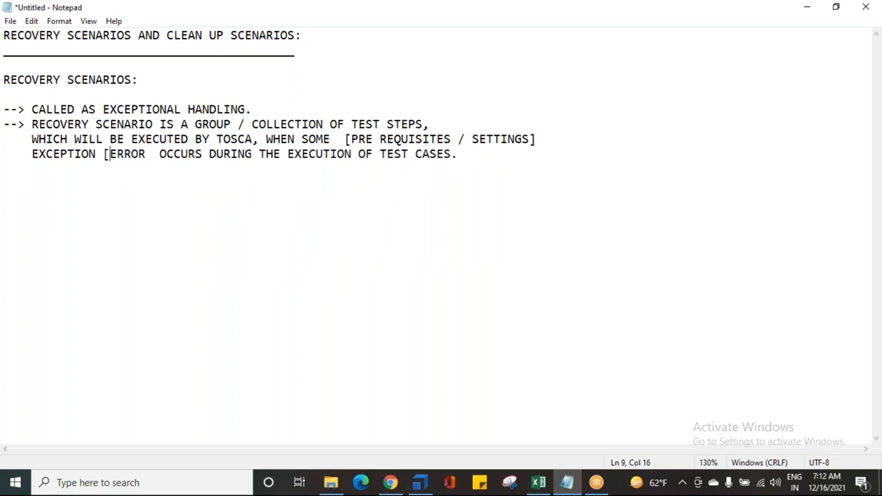
text(UN EXCPET)
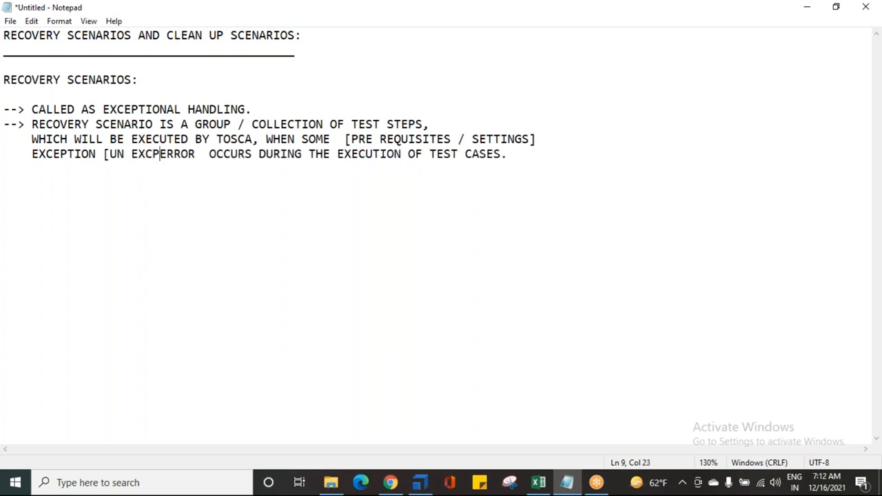
key(BackSpace)
key(BackSpace)
key(BackSpace)
key(BackSpace)
text(PECTED)
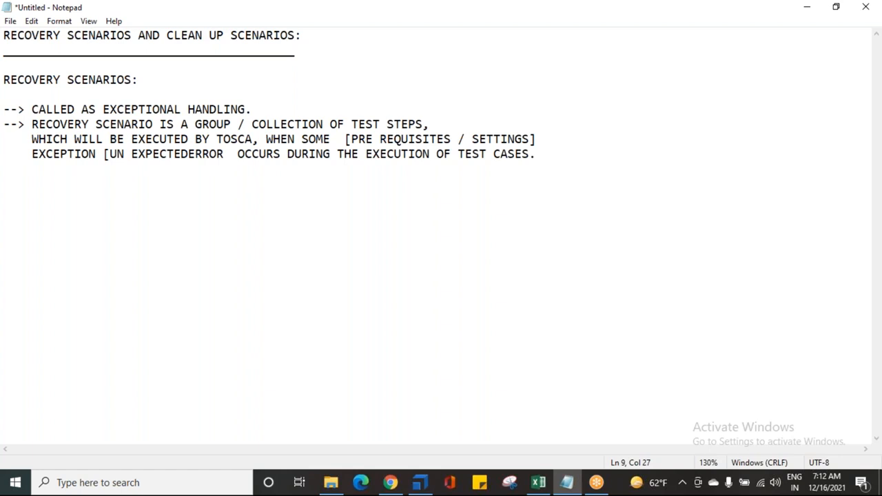
key(Right)
key(Right)
key(Right)
key(Right)
key(Right)
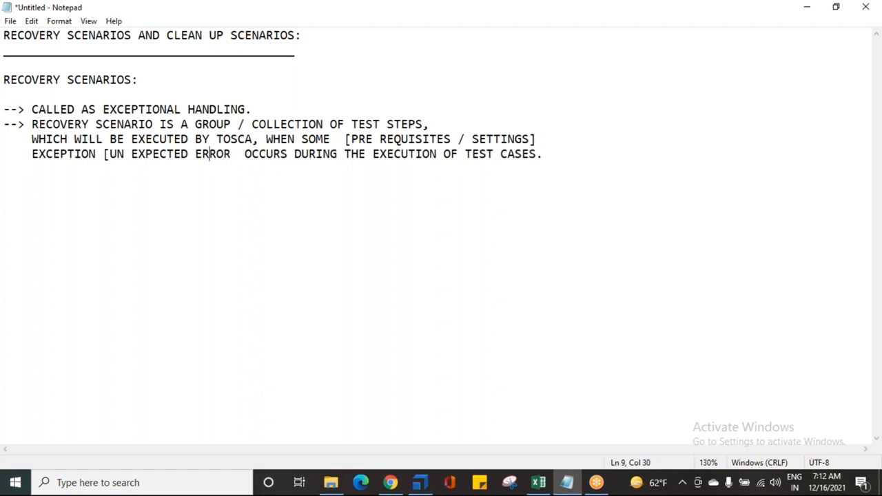
text(])
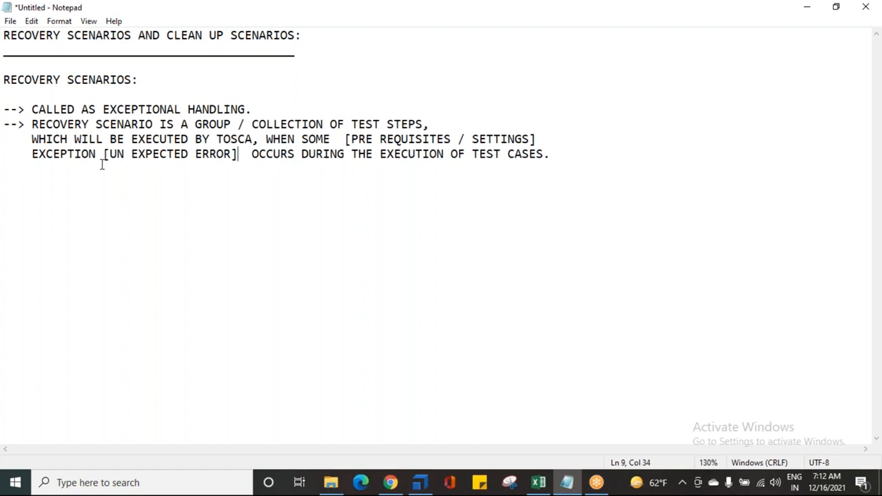
Highlight the second point's wording on the exception, execution by Tosca and the collection of test steps while reviewing it
drag(61, 153, 189, 158)
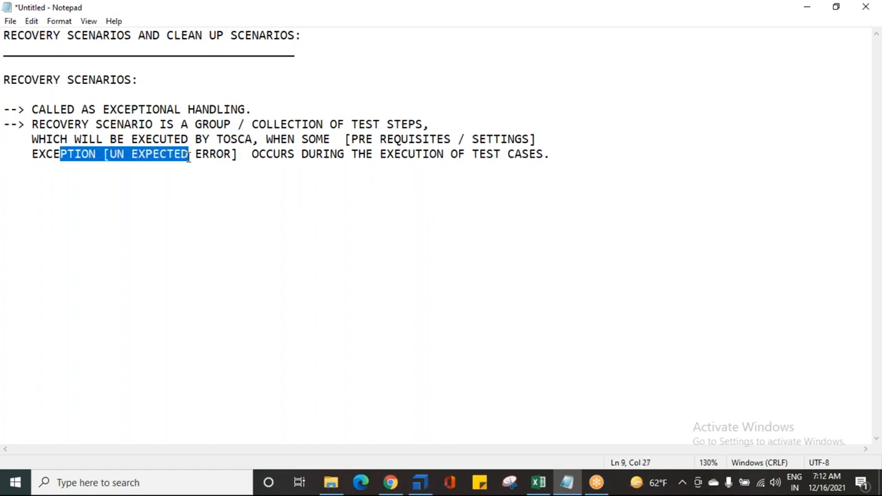
drag(95, 138, 326, 139)
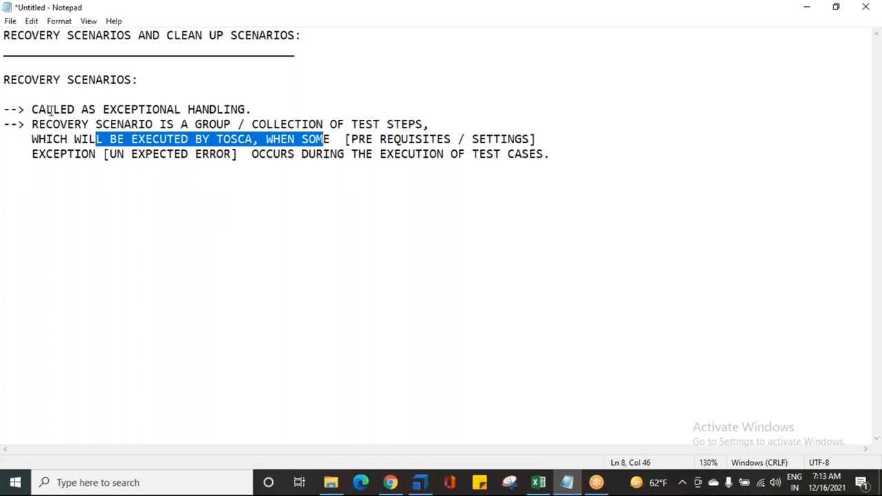
click(554, 152)
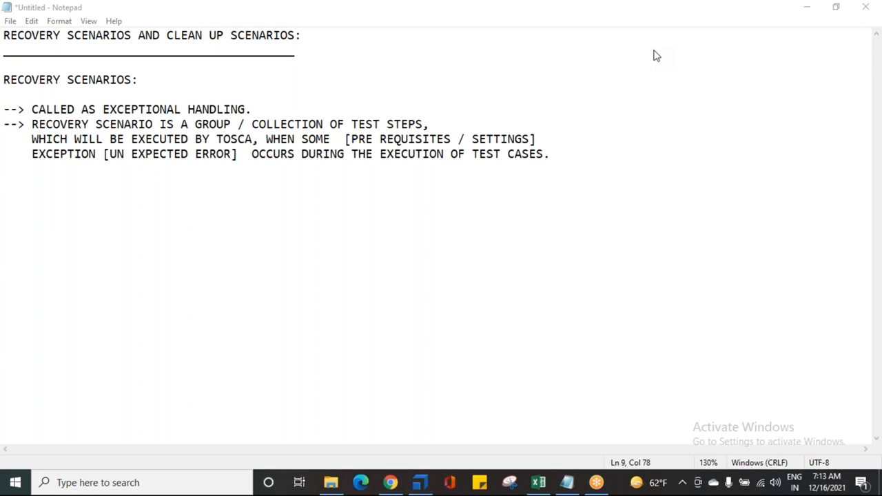
click(568, 153)
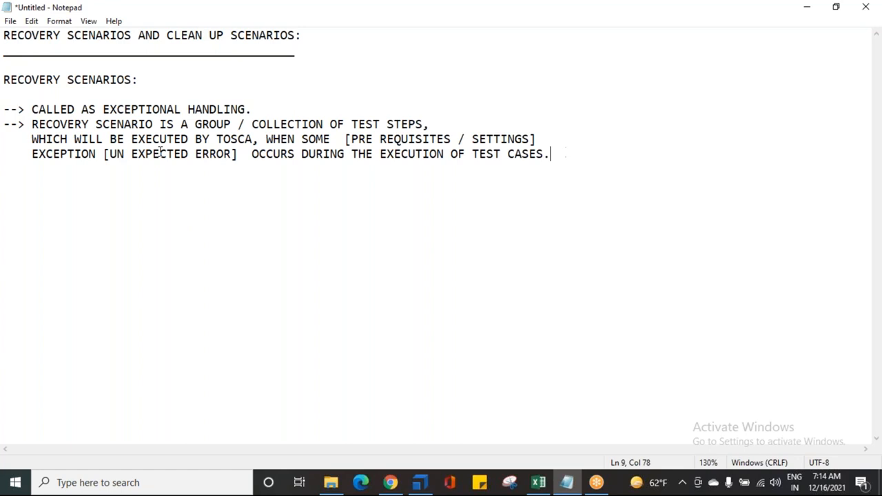
drag(37, 124, 466, 140)
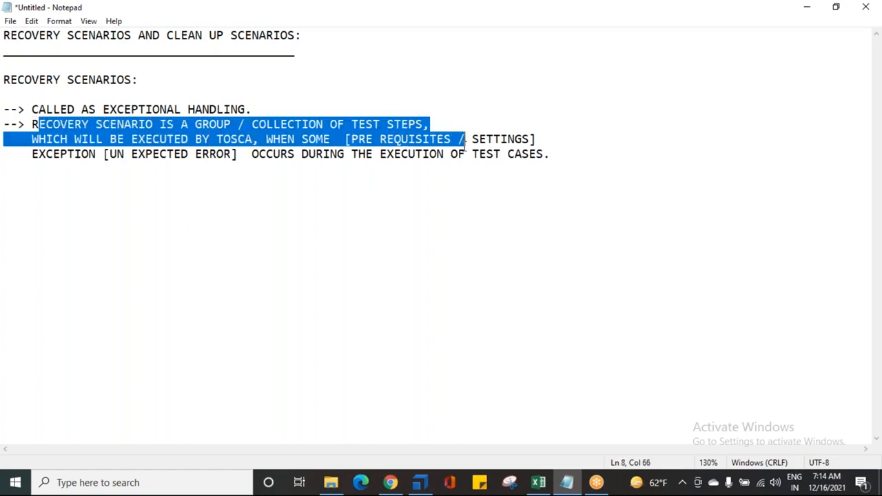
Add a third point below the definition reading "--> AS PROTECTION / BACK UP TO MY TEST CASES."
click(570, 154)
key(Return)
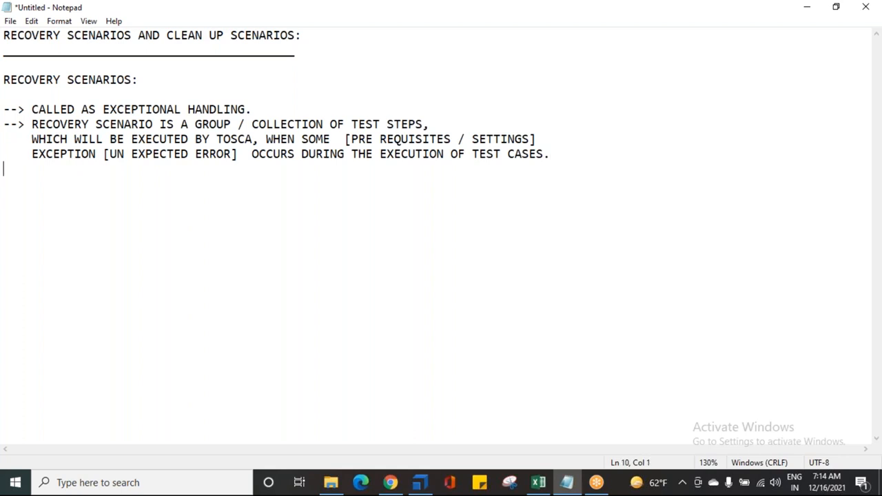
text(--> AS PROTECTION /)
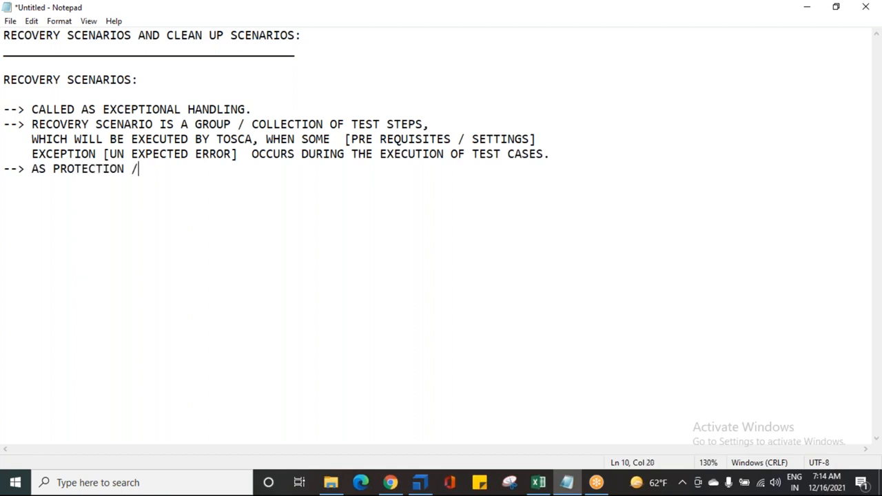
text( BACK UP T)
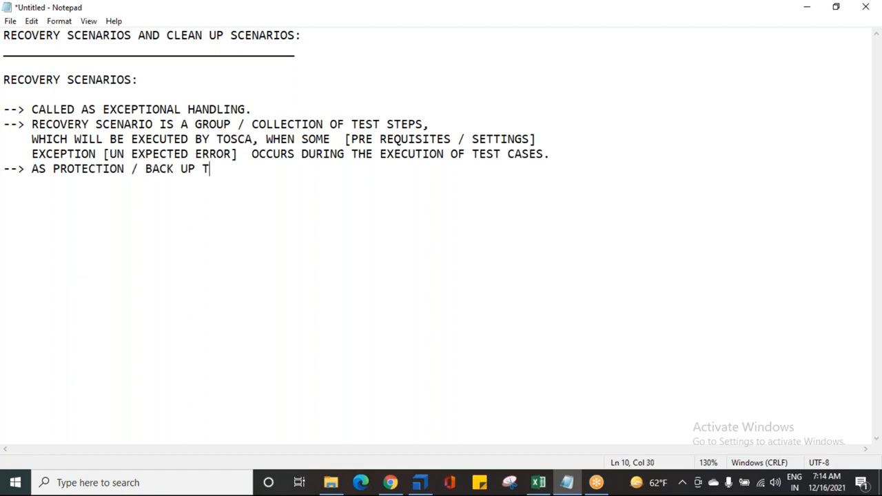
text(O MY TEST CASE)
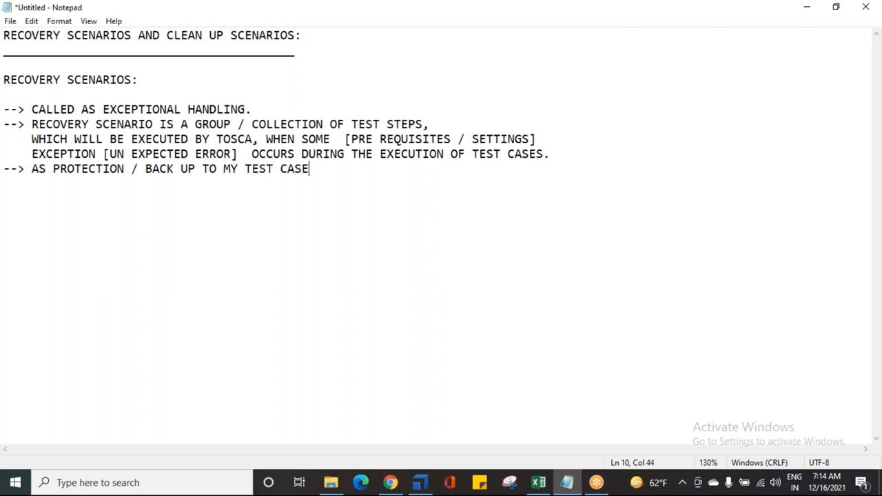
text(S.)
key(Return)
key(Return)
Review the second point by highlighting its phrases on test steps, pre requisites / settings and the unexpected error exception
drag(153, 124, 417, 125)
click(430, 123)
click(408, 124)
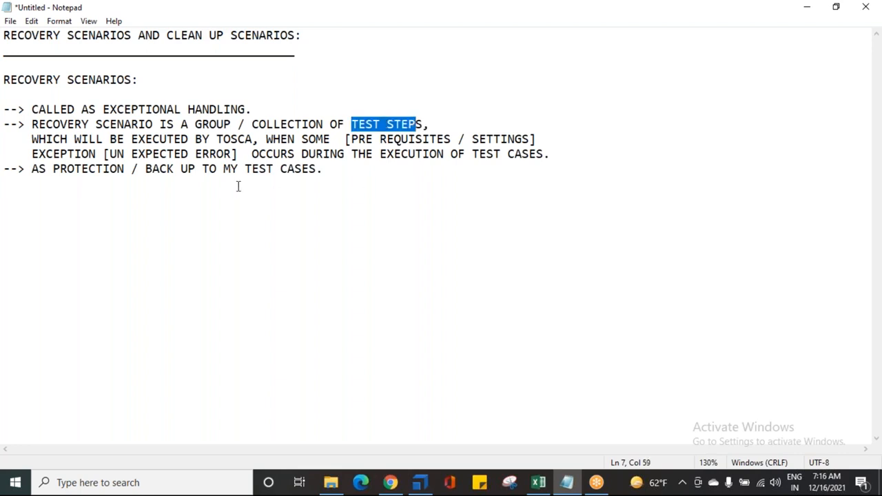
drag(47, 154, 386, 141)
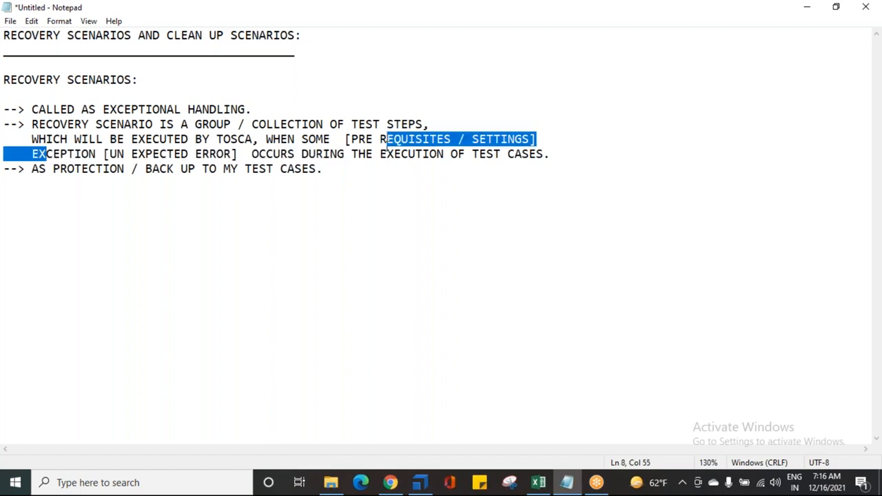
drag(349, 141, 495, 135)
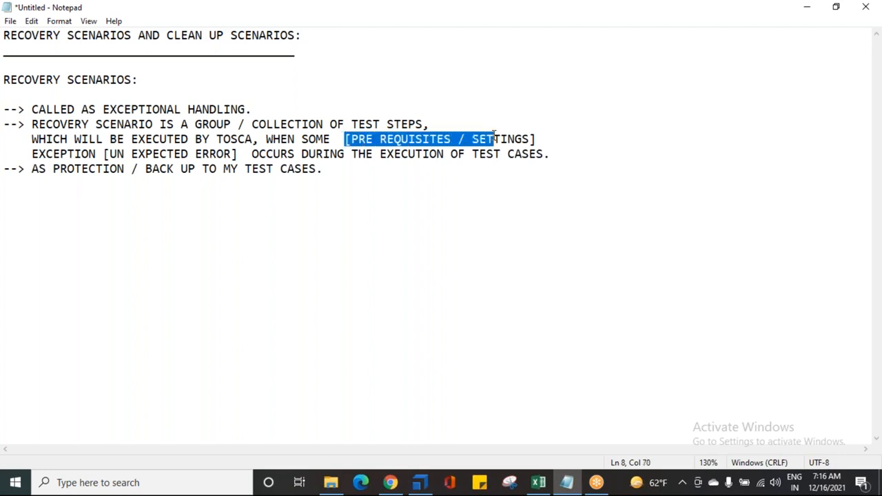
click(495, 135)
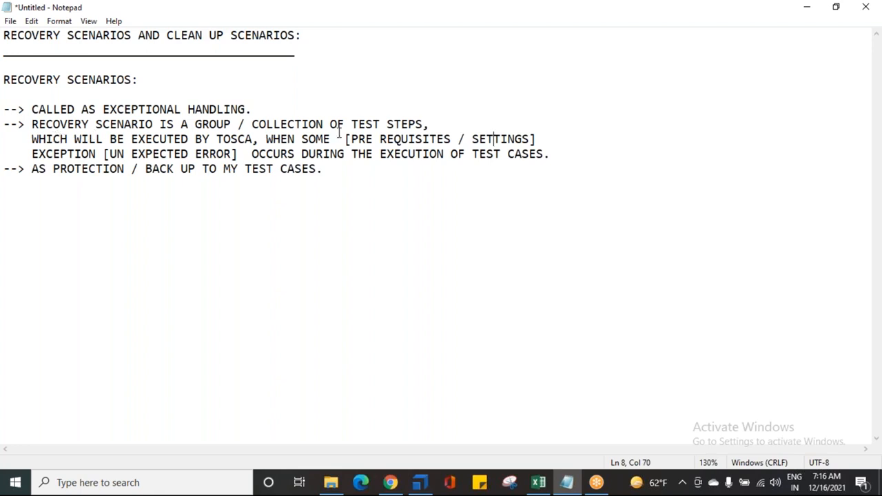
drag(339, 138, 552, 138)
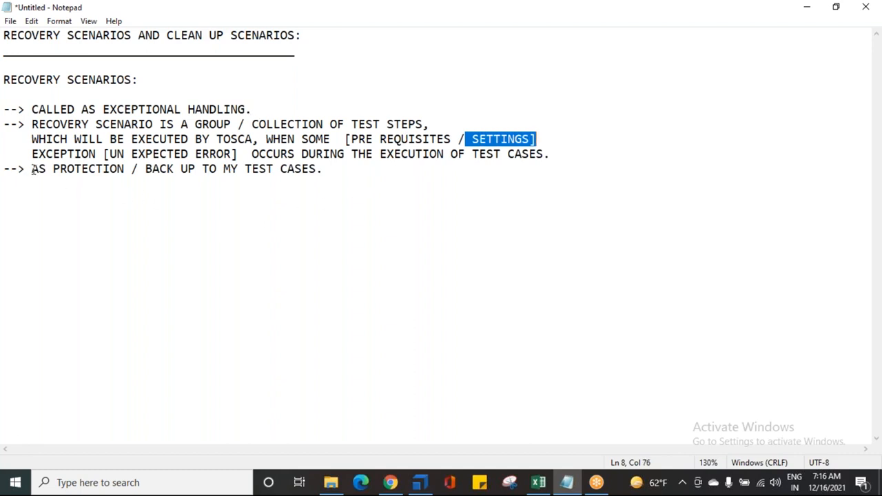
drag(26, 154, 233, 155)
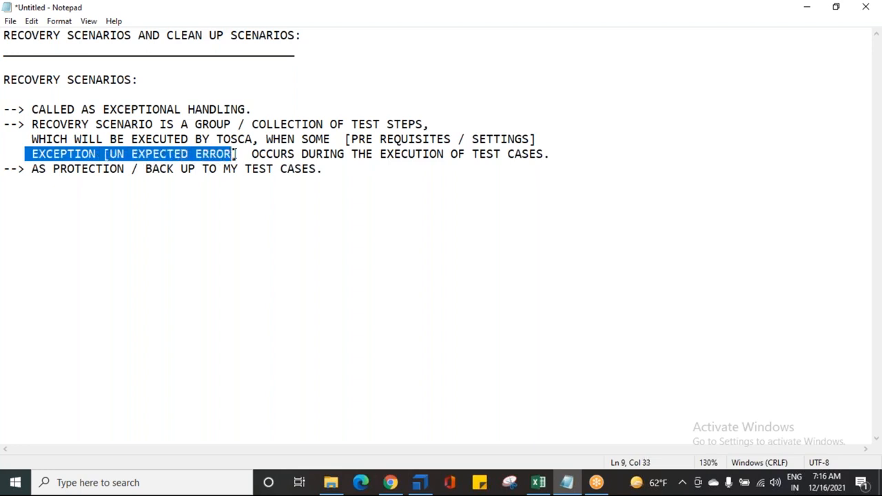
Below the third point, start a section headed "EXPECTED ERRORS:" with the first item "1. SYNTAX"
click(360, 171)
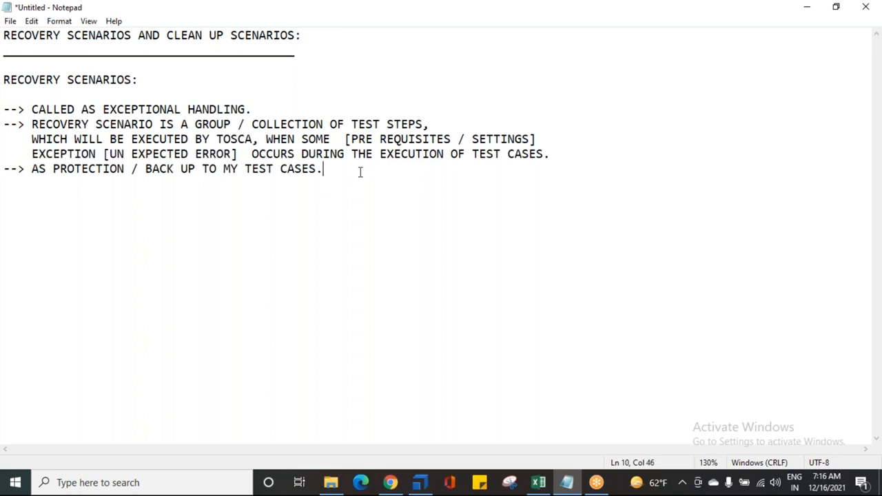
key(Return)
text(EXPECT)
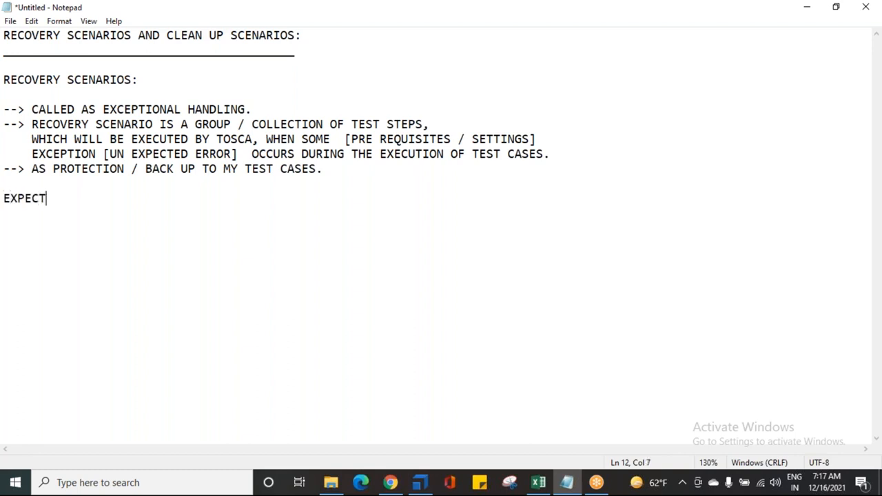
text(ED ERRORS:)
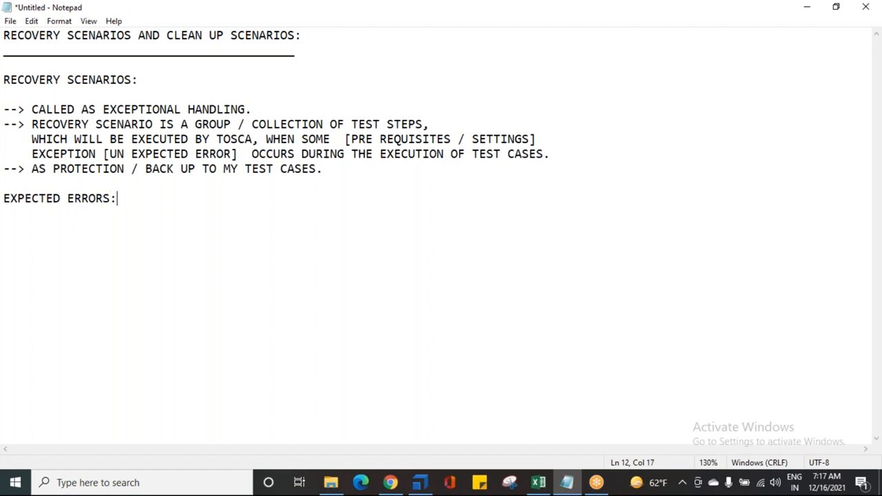
key(Return)
text(1. SYNTAC)
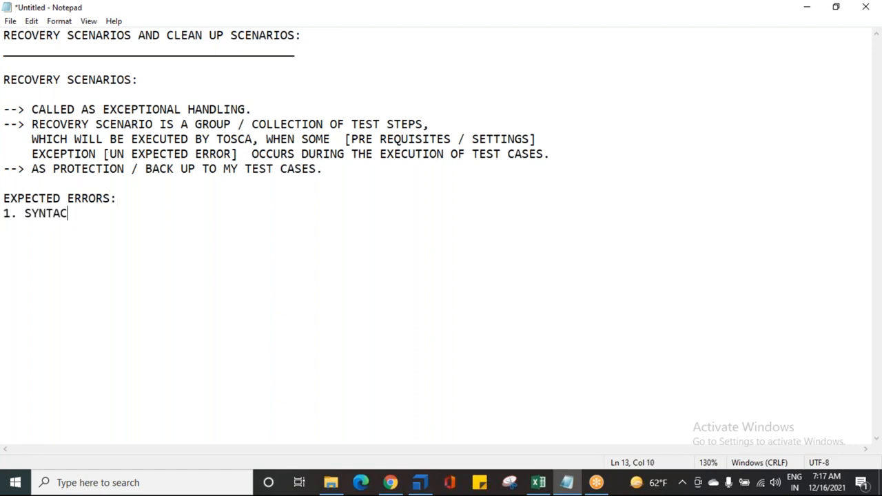
key(BackSpace)
text(X)
Continue the expected errors list with "2. ACTION MODE", "3. INPUT" and "4. DATA" on separate lines
key(Return)
text(2. ACTION MODE)
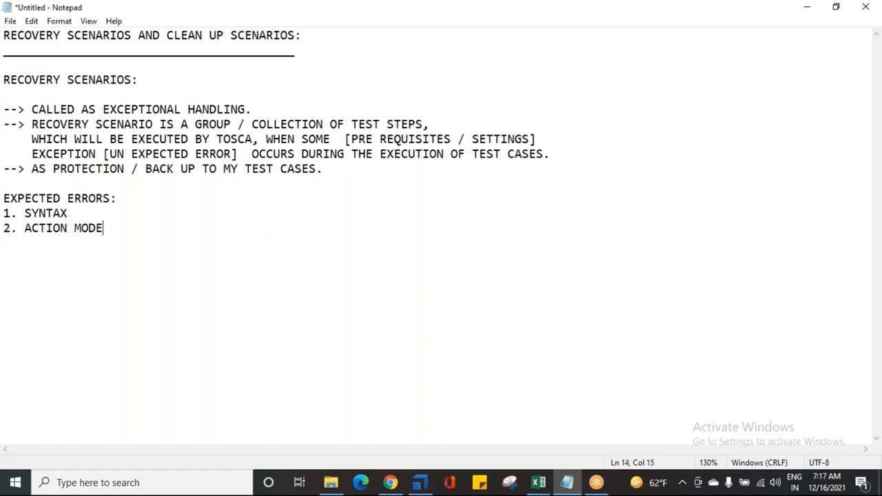
key(Return)
text(3. INPUT)
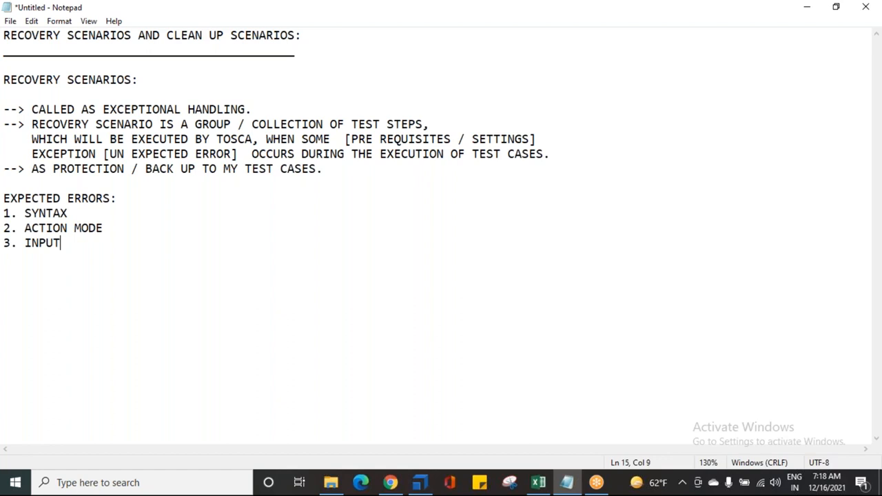
key(Return)
text(4. DATA)
Add the heading "UN EXPECTED ERRORS:" below the expected errors list, separated by a blank line
key(Return)
key(Return)
text(UN EXPET)
key(BackSpace)
key(BackSpace)
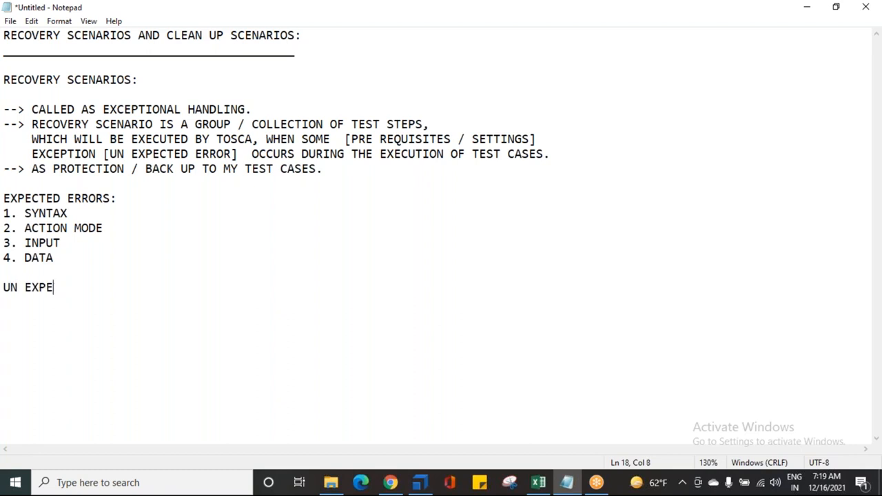
text(ECTED ERRORS)
key(Return)
key(BackSpace)
text(:)
List "1. POP UPS" and "2. DIALOG BOXES" under the unexpected errors heading
key(Return)
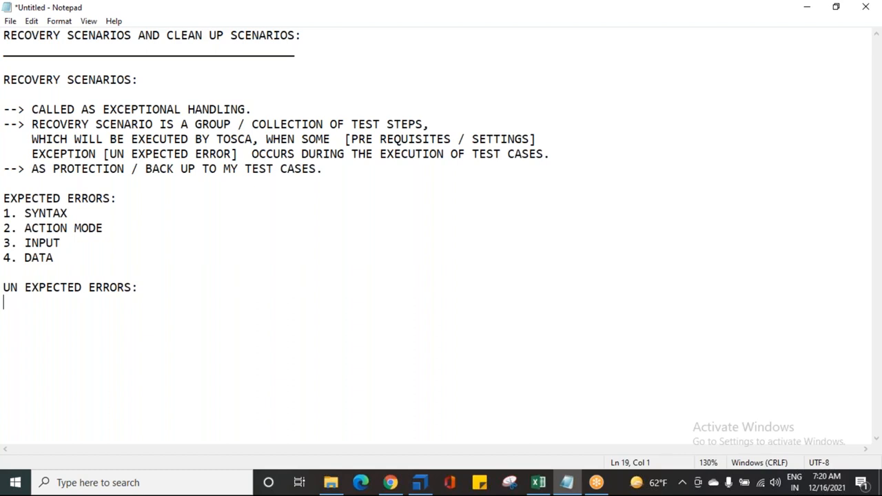
text(POP UPS)
key(Home)
text(1.)
key(Delete)
text(P)
key(End)
key(Return)
text(2. )
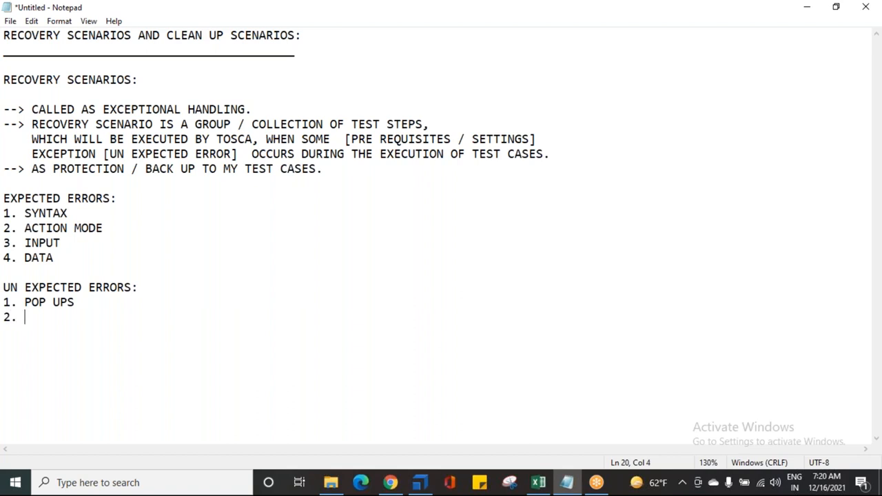
text(DIALOG BOXES)
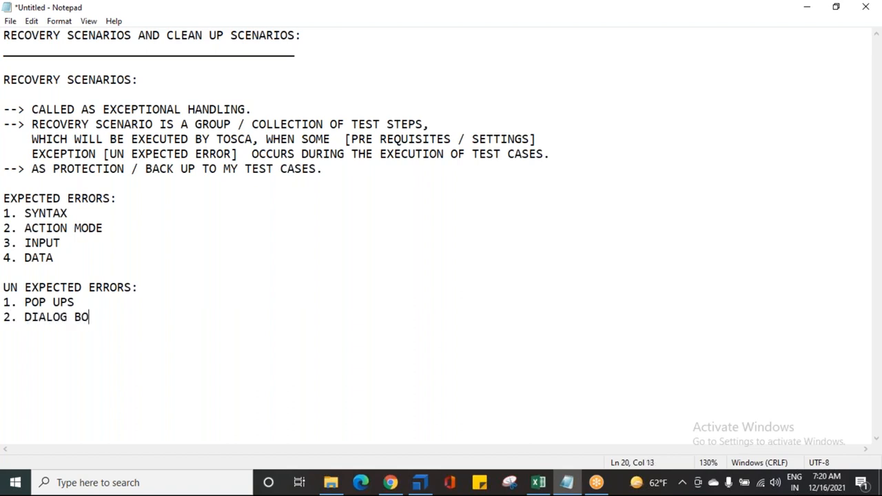
Add "3. VERFICATION ERRORS" as the third item of the unexpected errors list
key(Return)
text(3. VALI)
key(BackSpace)
key(BackSpace)
key(BackSpace)
text(ER)
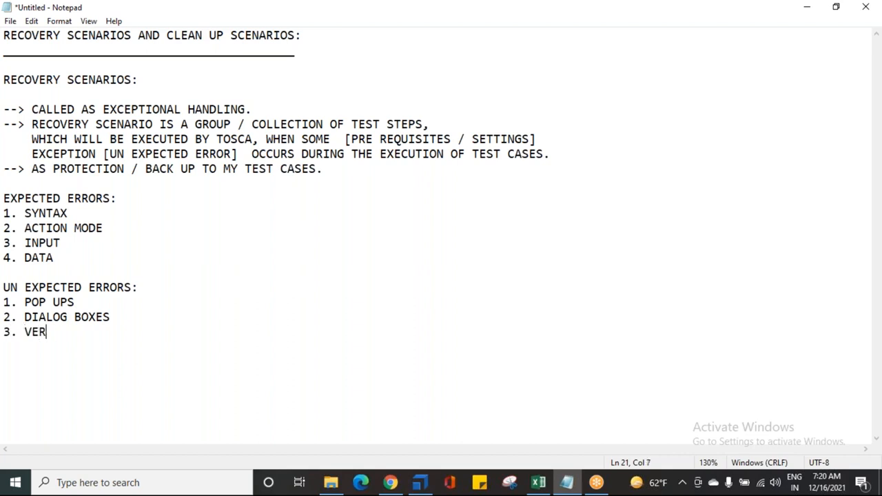
text(FICATION E)
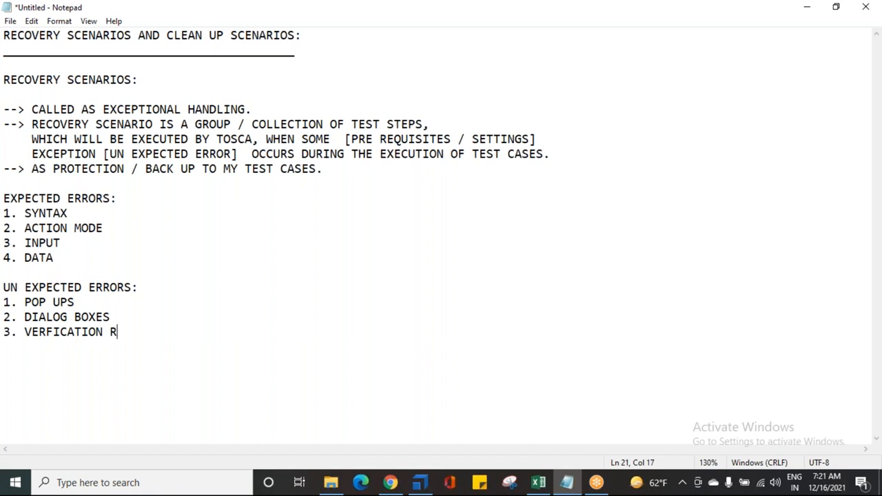
text(RRORS)
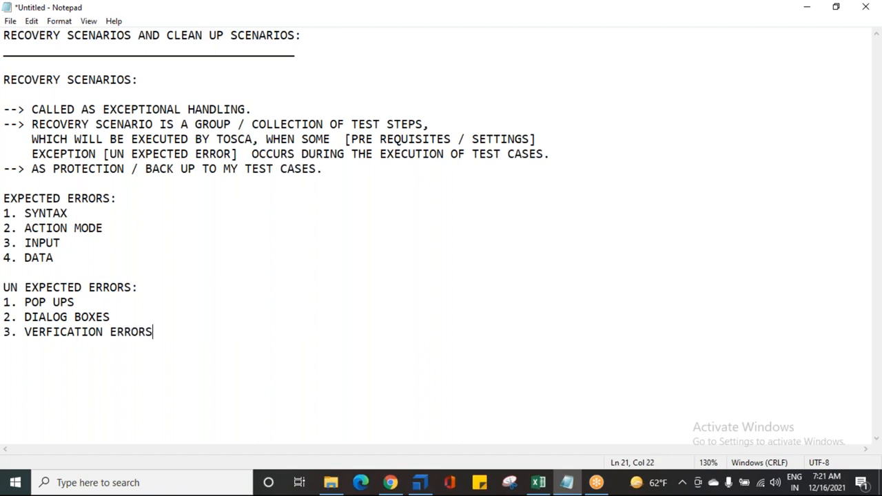
Add the heading "PRE REQUISITES / SETTINGS REQUIRED TO EXECUTE THE RECOVERY SCENARIOS:" below the unexpected errors list, after a blank line
key(Return)
key(Return)
text(PRE REQUSI)
key(BackSpace)
key(BackSpace)
text(ISITES)
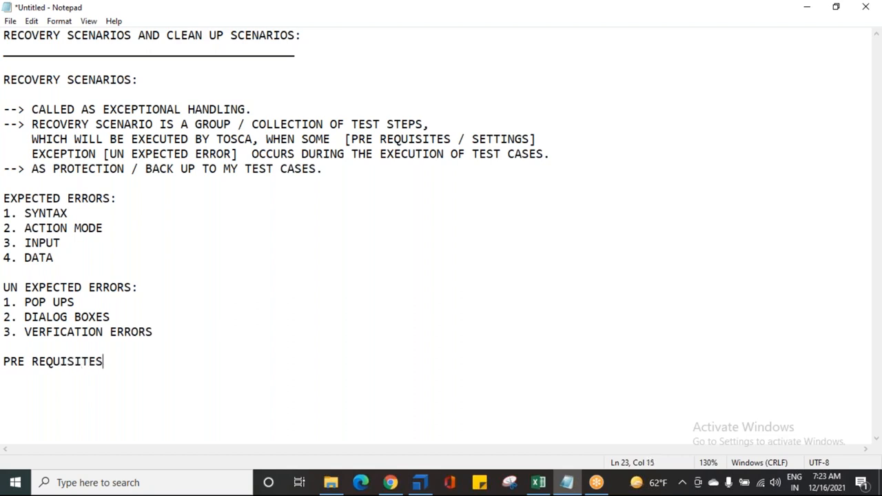
text( / SETTINGS )
text(TO DO)
key(BackSpace)
key(BackSpace)
key(BackSpace)
key(BackSpace)
key(BackSpace)
key(BackSpace)
text(REQUIRED TO EXECUTE THE RECOVERY SCENARIOS)
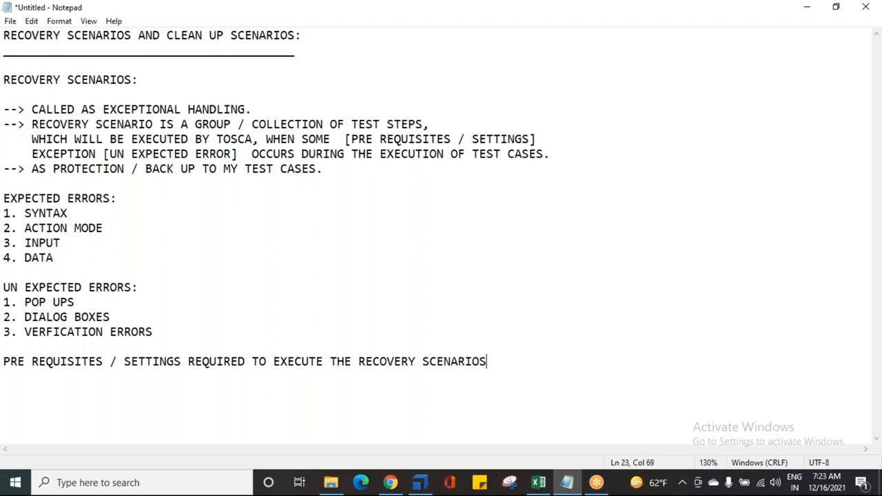
text(:)
Underline the prerequisites heading with a row of underscores matching the heading's full width
key(Return)
text(____________________________________________________)
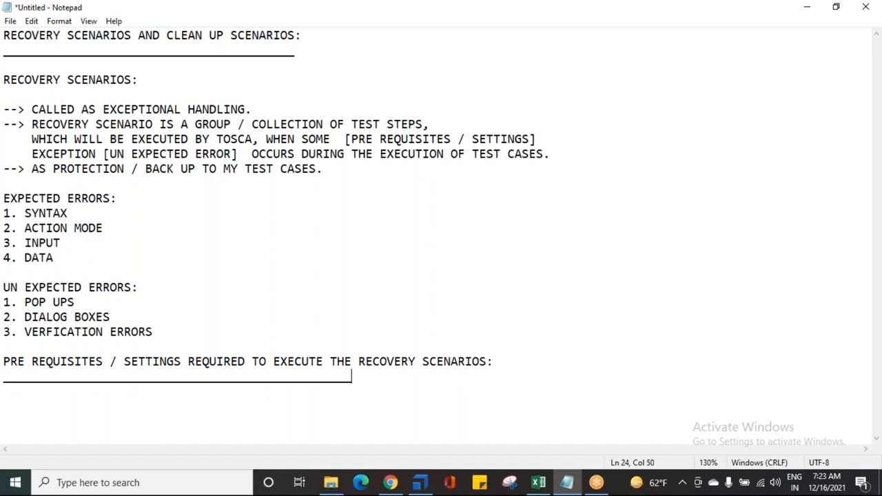
text(_________________)
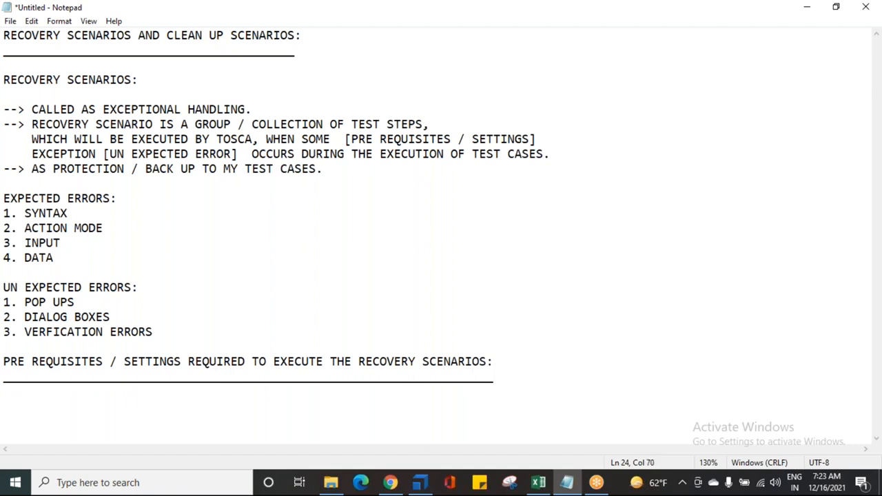
Switch to Tosca Commander and open the TBox Recovery category in the project's settings
click(420, 483)
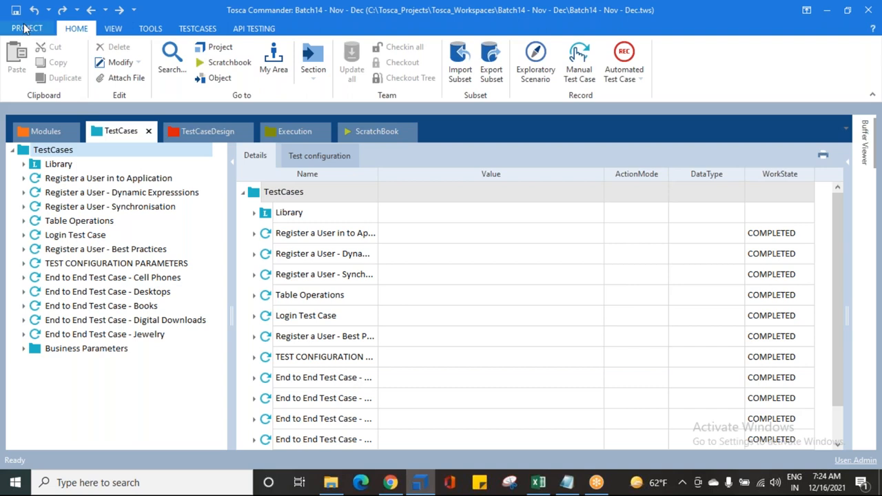
click(25, 28)
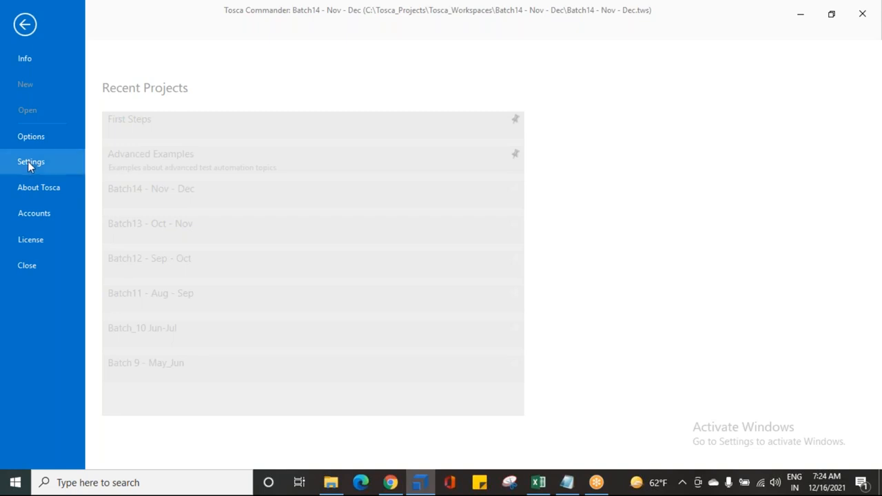
click(27, 161)
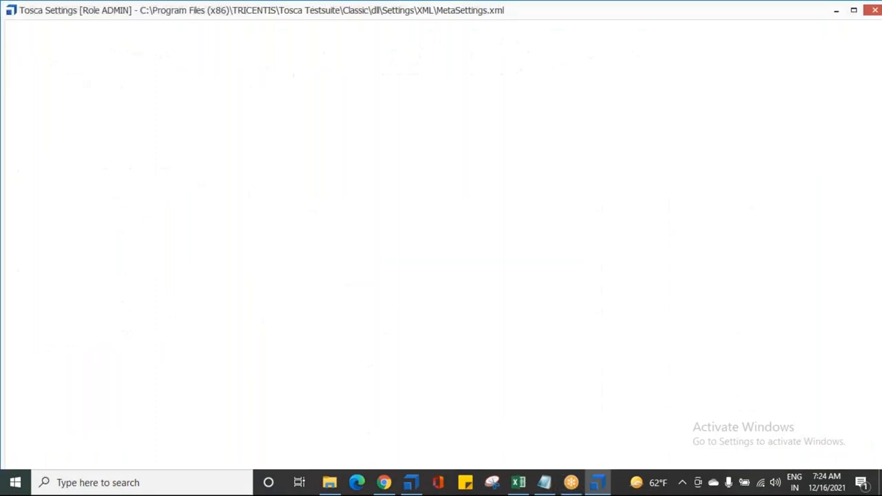
click(41, 165)
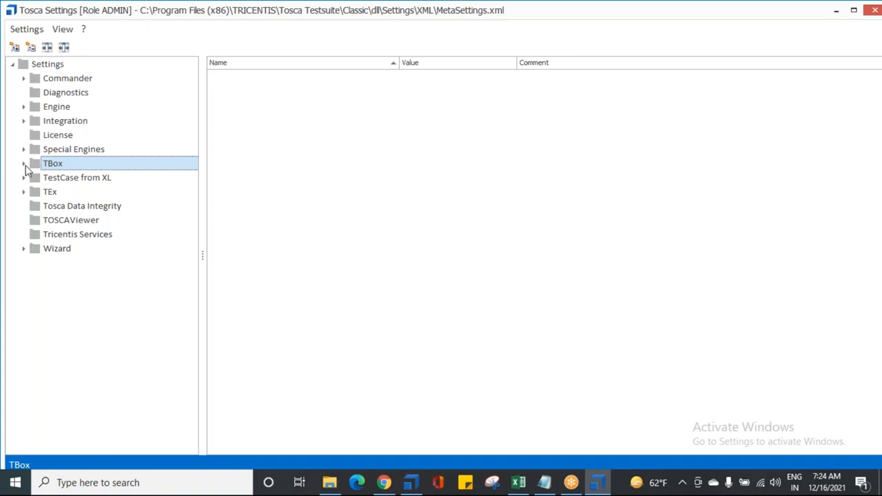
click(24, 164)
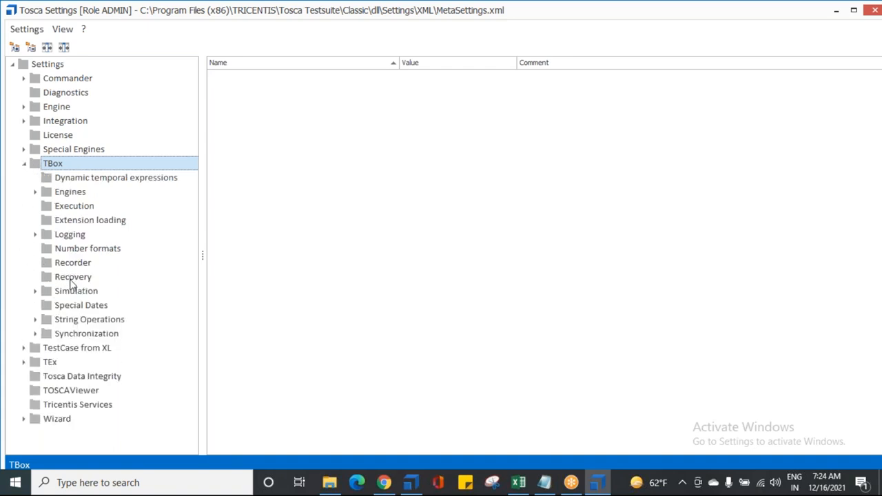
click(73, 279)
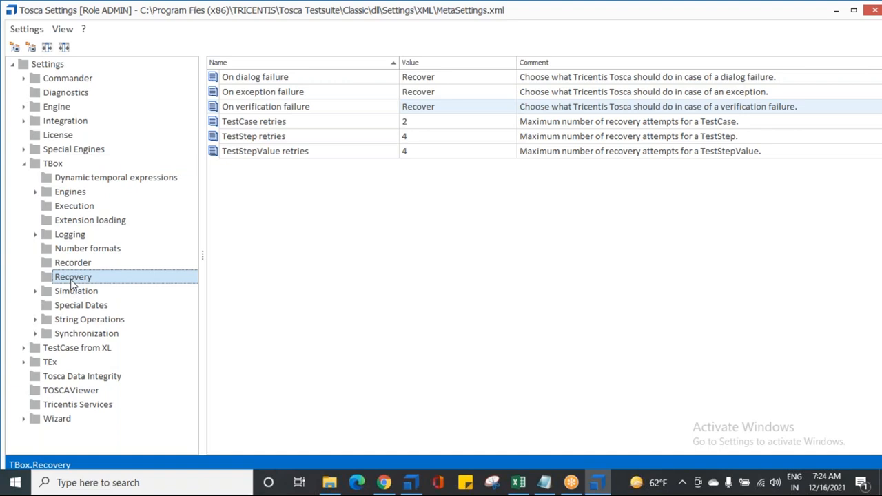
Return to Notepad and add the line "--> PROJECT--> SETTINGS --> TBOX --> RECOVERY" below the prerequisites heading, followed by blank lines
click(544, 483)
click(48, 399)
key(Return)
text(--> PROJECT--> SETTINGS --> TBOX --> REOE)
key(BackSpace)
key(BackSpace)
text(COVERY)
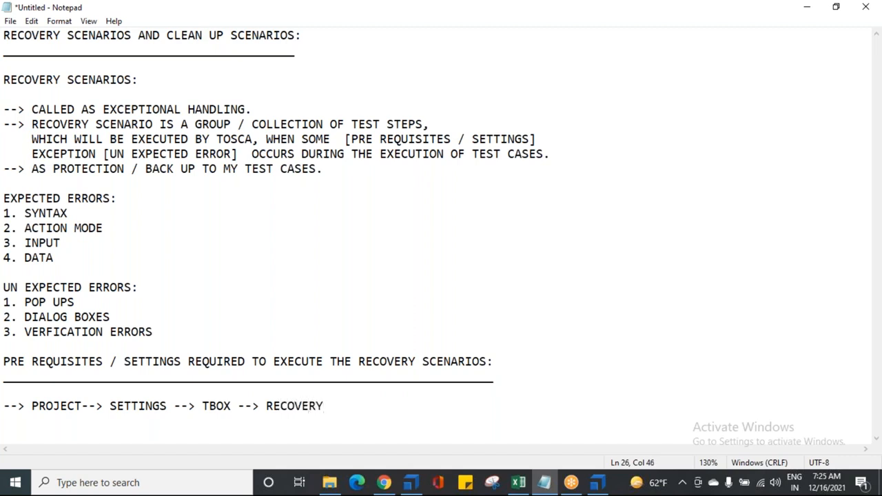
key(Left)
key(Return)
key(Return)
key(Return)
key(Return)
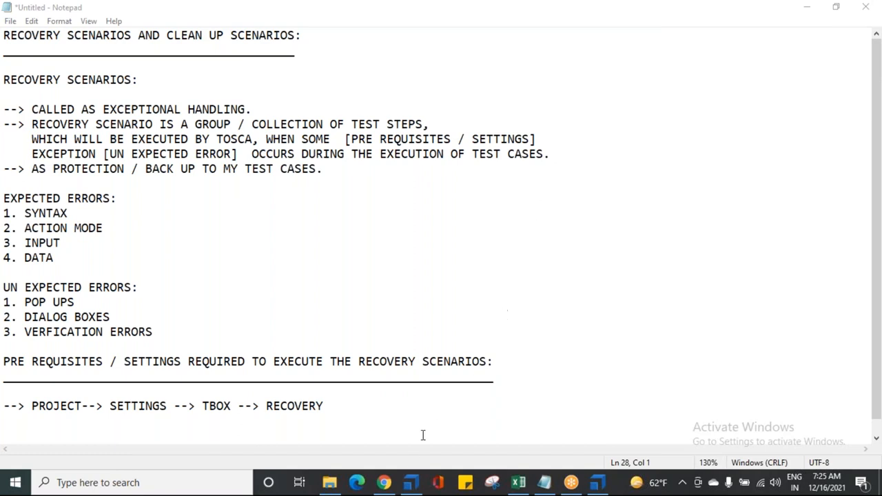
Switch back to Tosca Settings and set On dialog failure to Continue
click(597, 482)
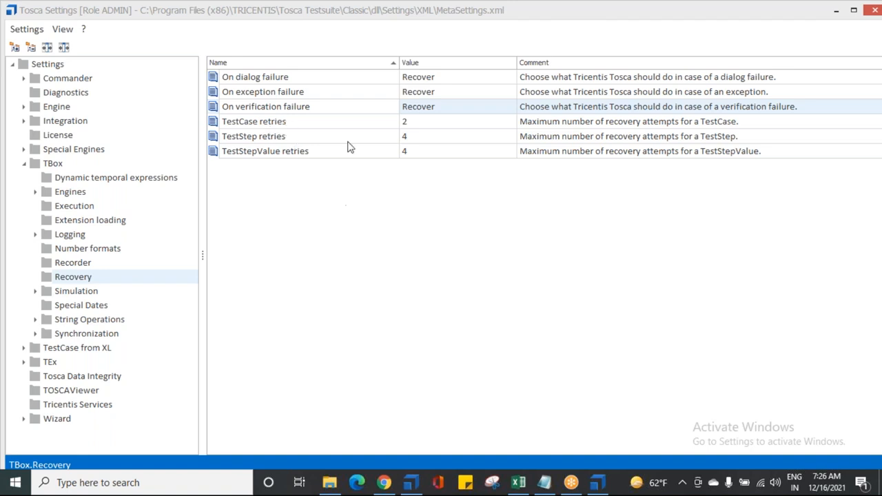
click(486, 77)
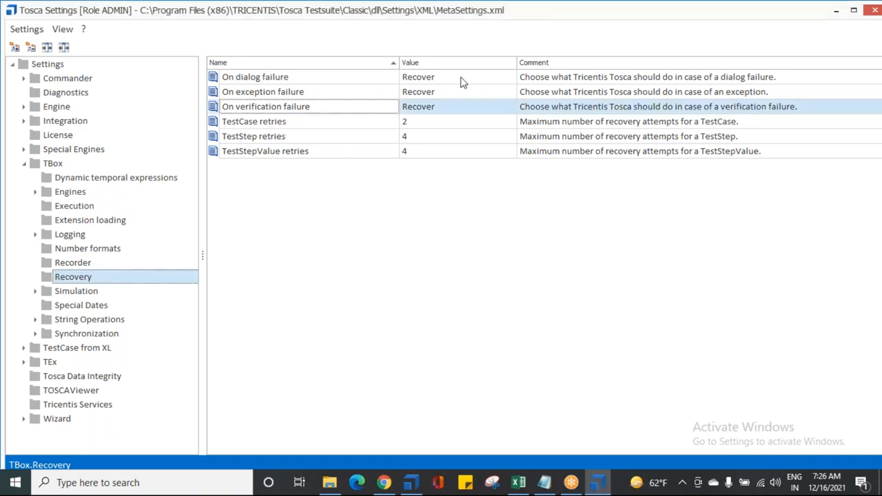
click(260, 78)
click(478, 78)
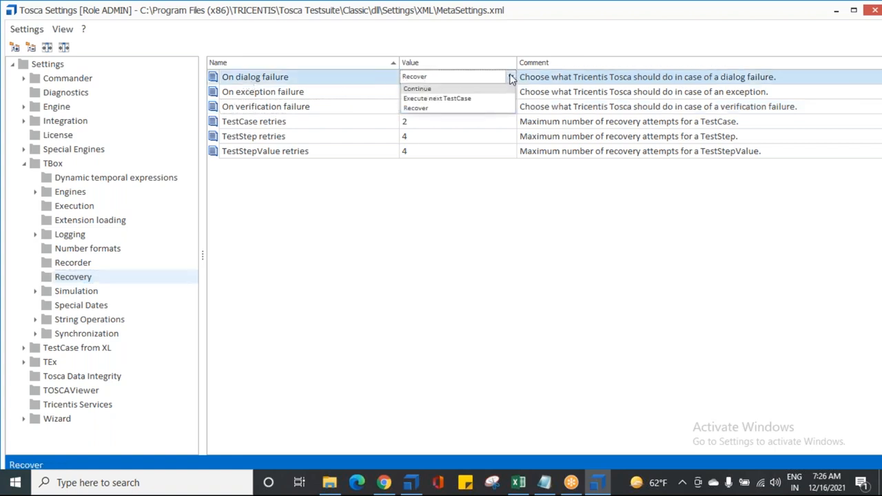
click(416, 89)
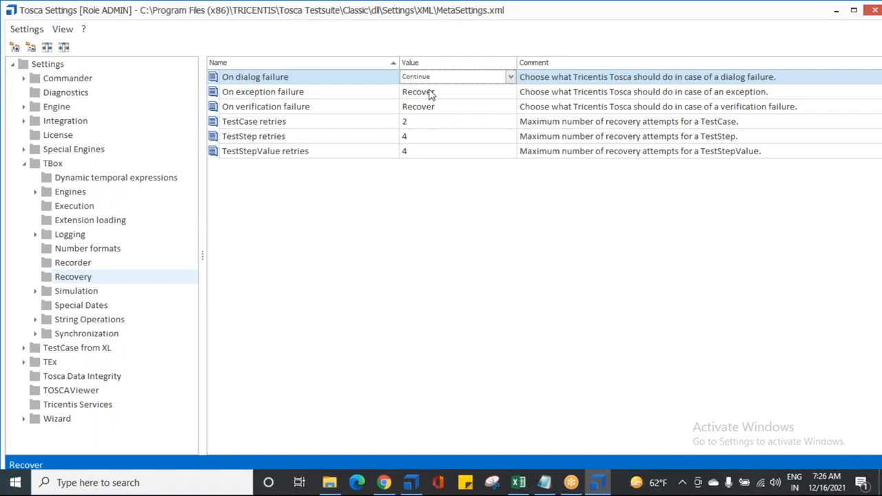
Set On exception failure to Execute next TestCase in the Recovery settings
click(508, 92)
click(510, 92)
click(444, 113)
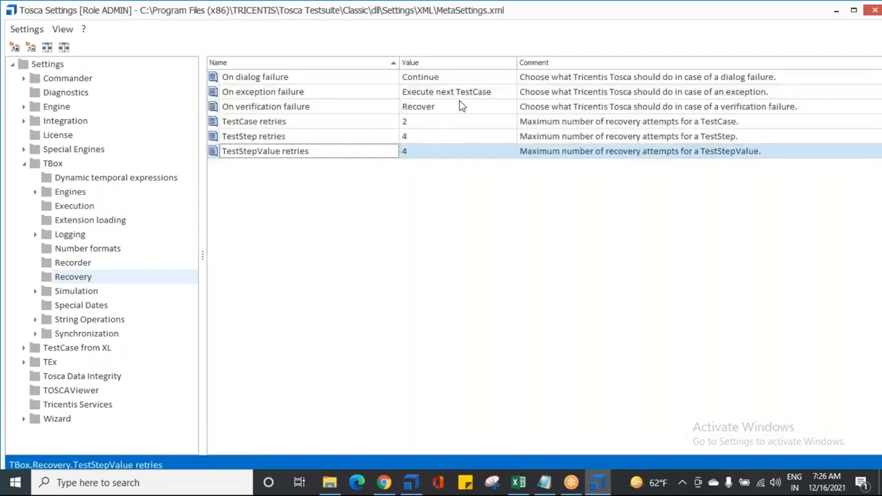
click(510, 107)
click(510, 107)
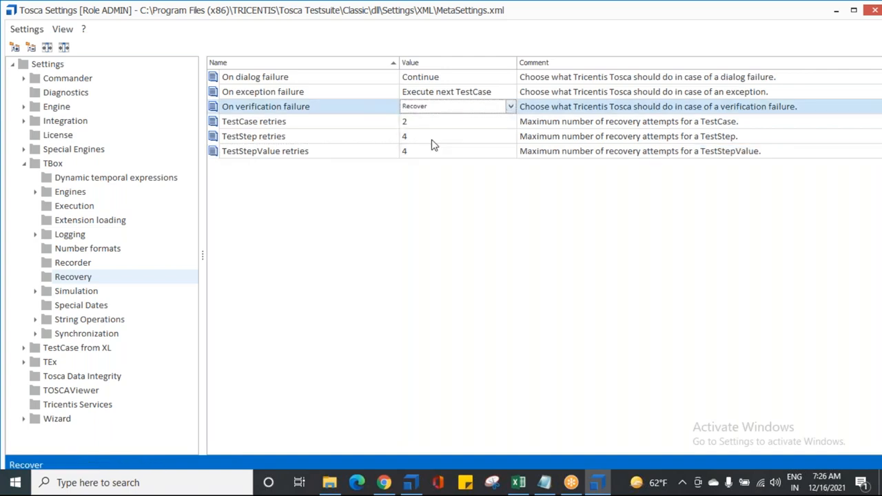
click(423, 137)
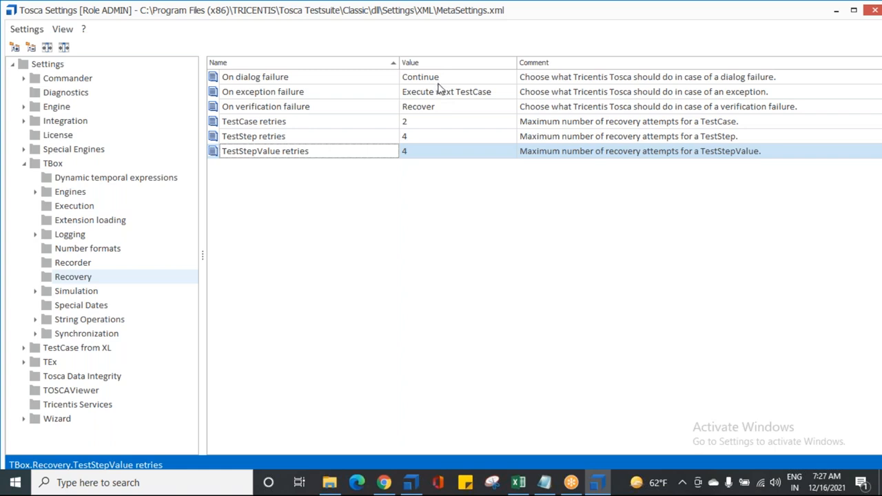
Switch to Demo Web Shop in Chrome and run an empty store search to examine the resulting alert's text
click(384, 482)
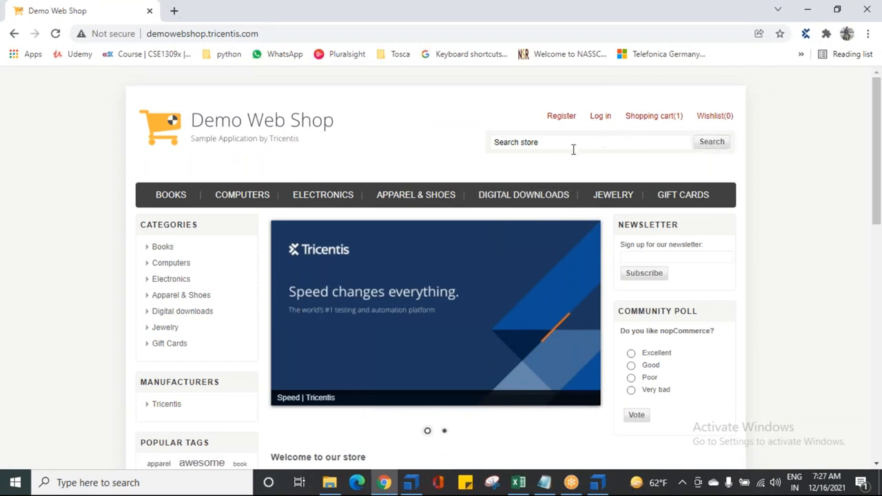
click(517, 147)
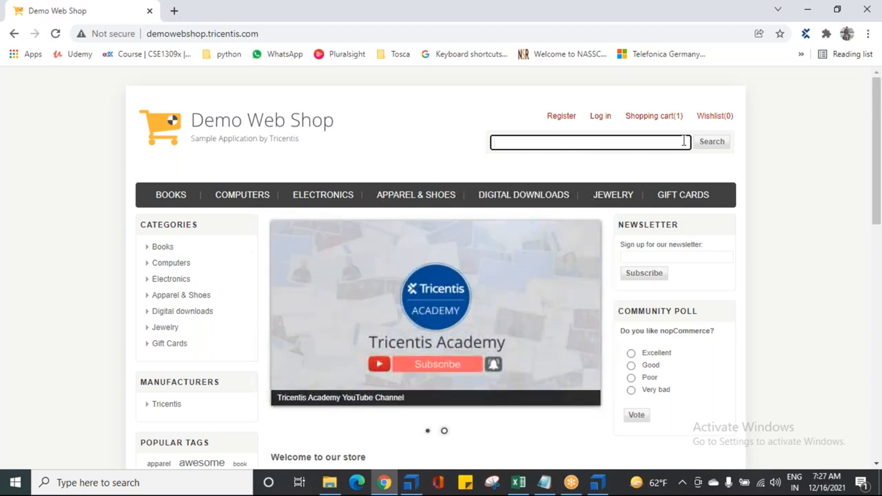
click(676, 171)
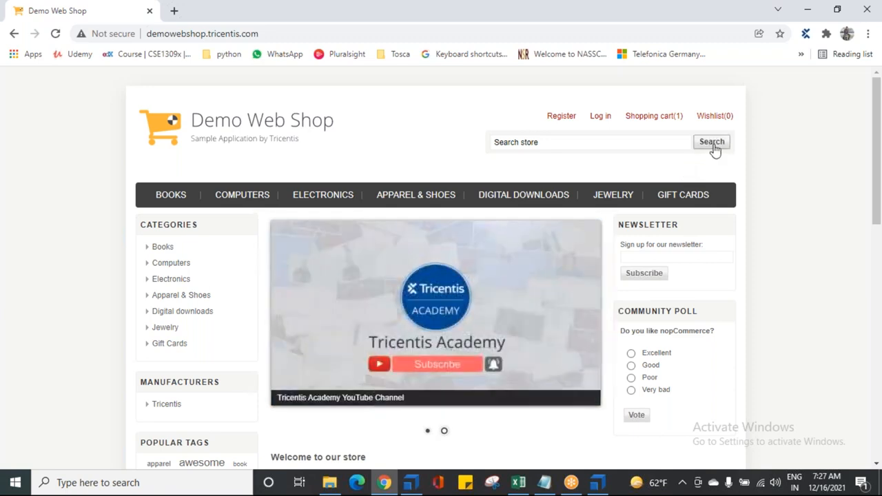
click(712, 143)
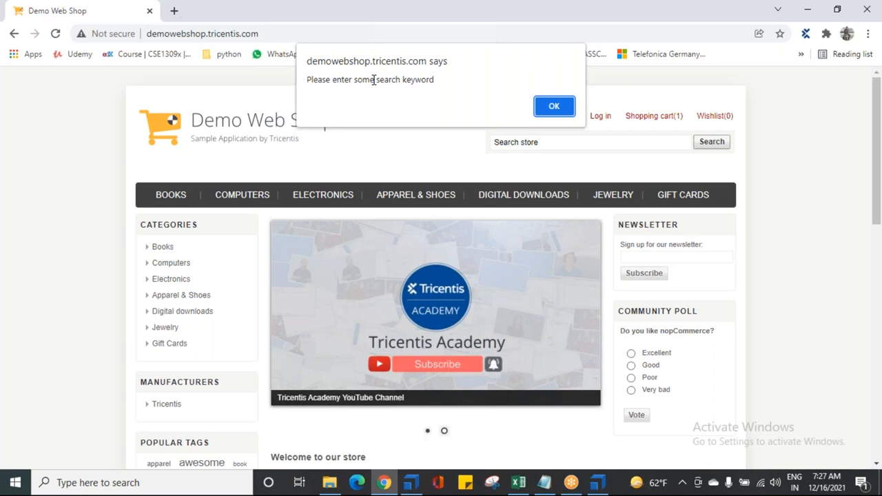
drag(306, 80, 433, 79)
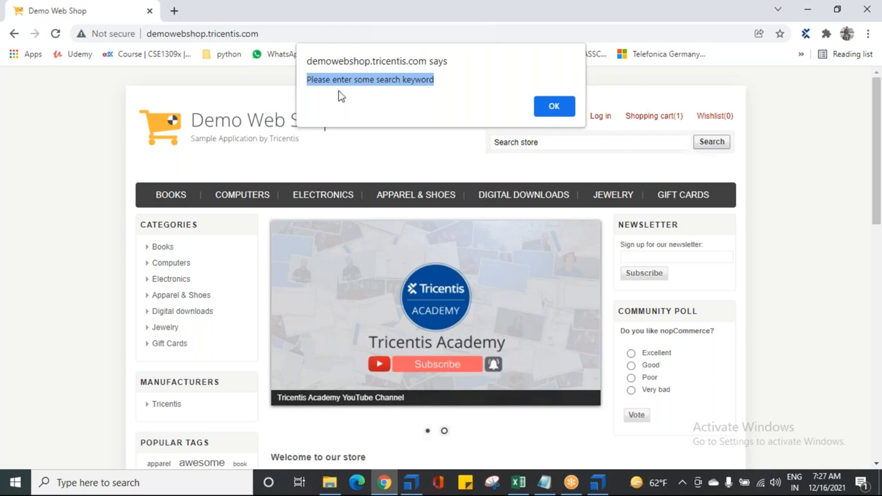
click(368, 88)
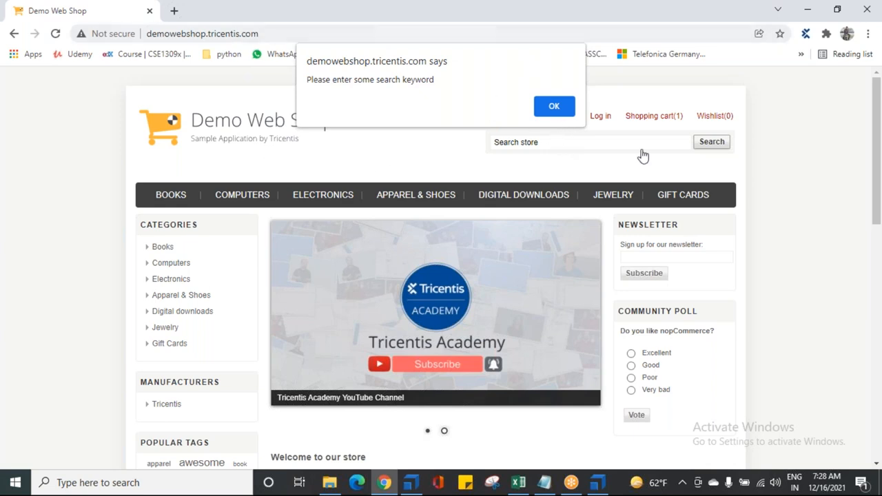
Return to Tosca Settings and set both On dialog failure and On exception failure to Recover
click(597, 484)
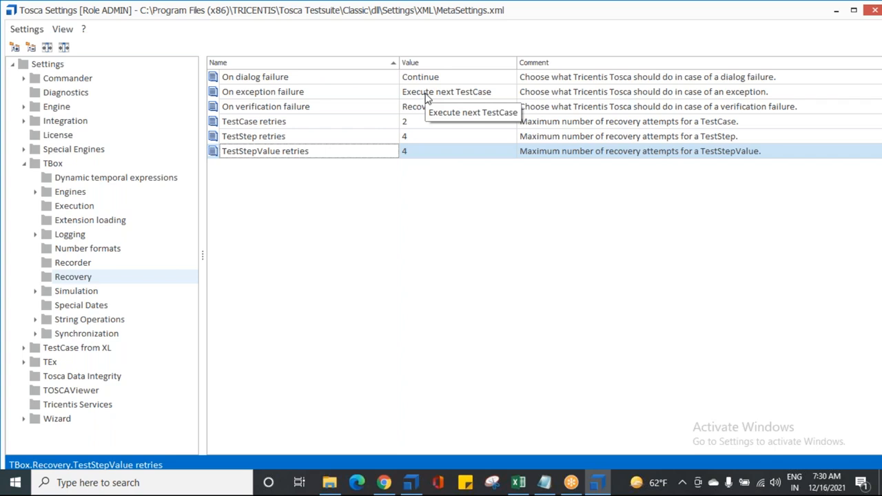
click(459, 79)
click(453, 109)
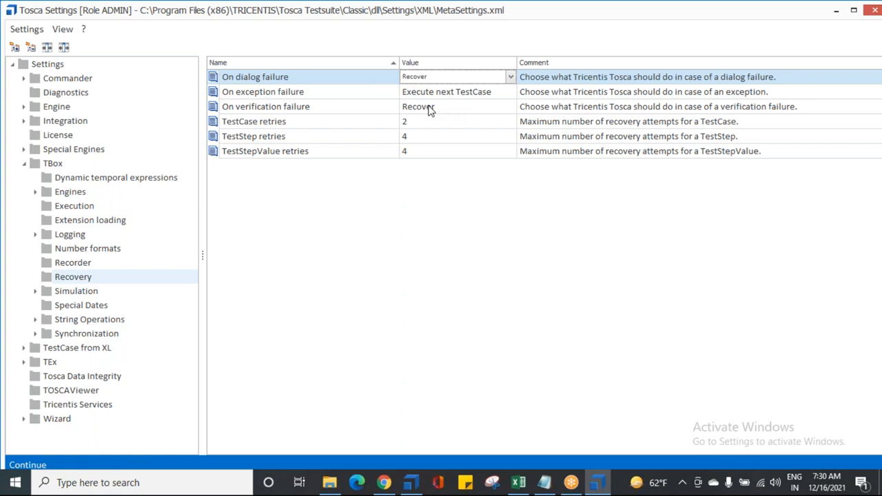
click(456, 92)
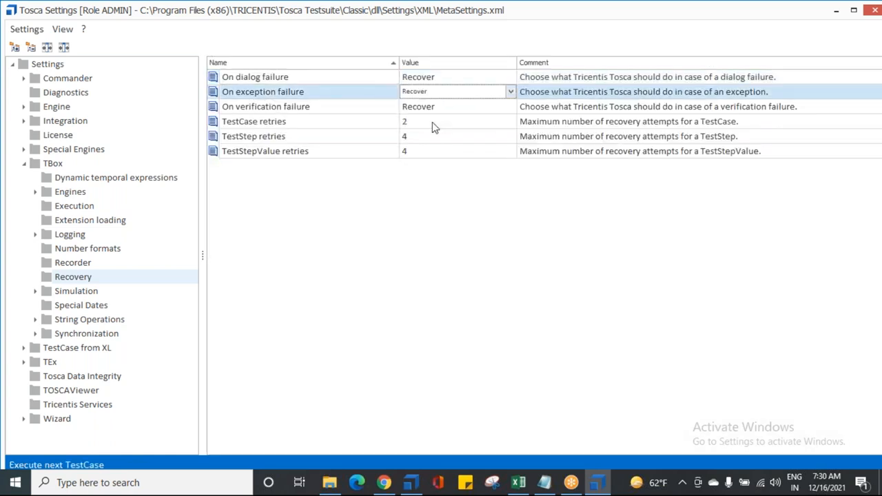
click(444, 123)
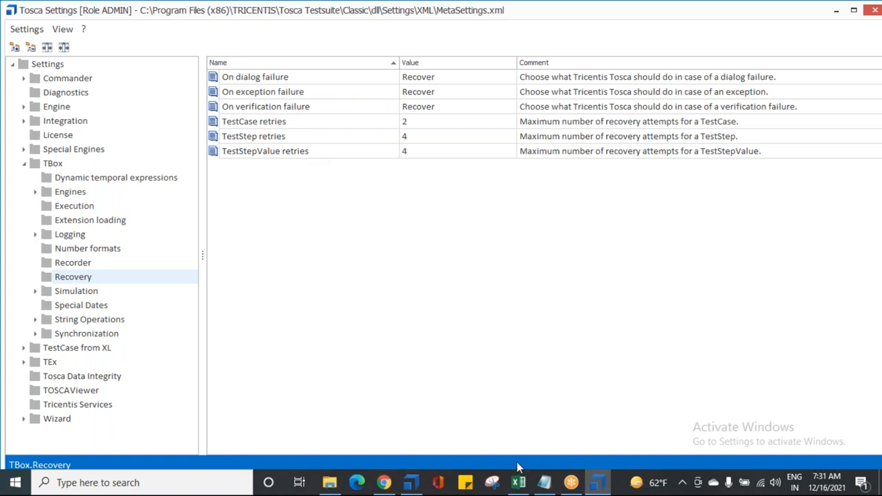
Switch to Notepad and start a line reading "--> SET THE VALUE TO RECOVER" below the settings path, separated by a blank line
click(545, 482)
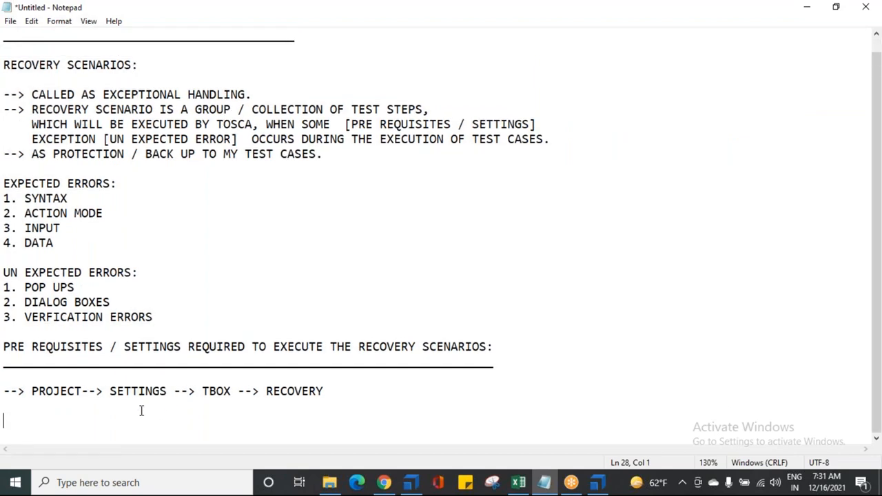
drag(39, 392, 324, 390)
click(340, 390)
key(Return)
key(Return)
text(--> SET THE VALUE)
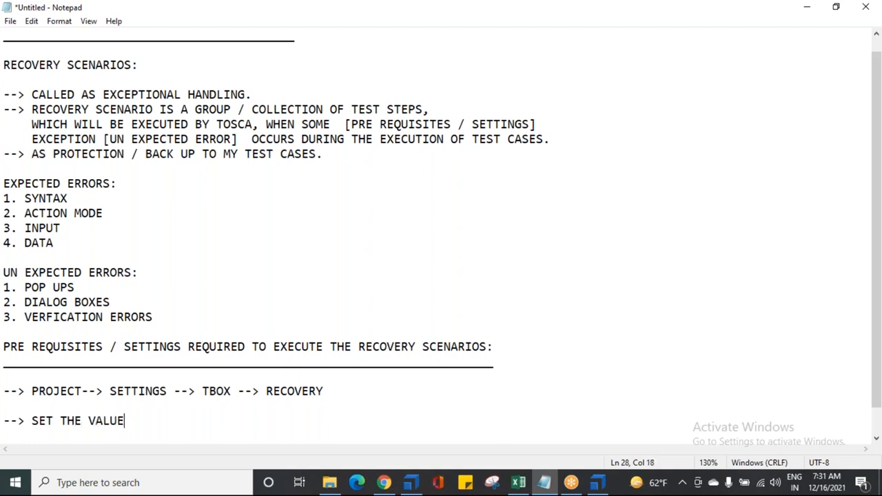
text( TO RECIVER)
key(BackSpace)
key(BackSpace)
key(BackSpace)
key(BackSpace)
key(BackSpace)
text(OVE)
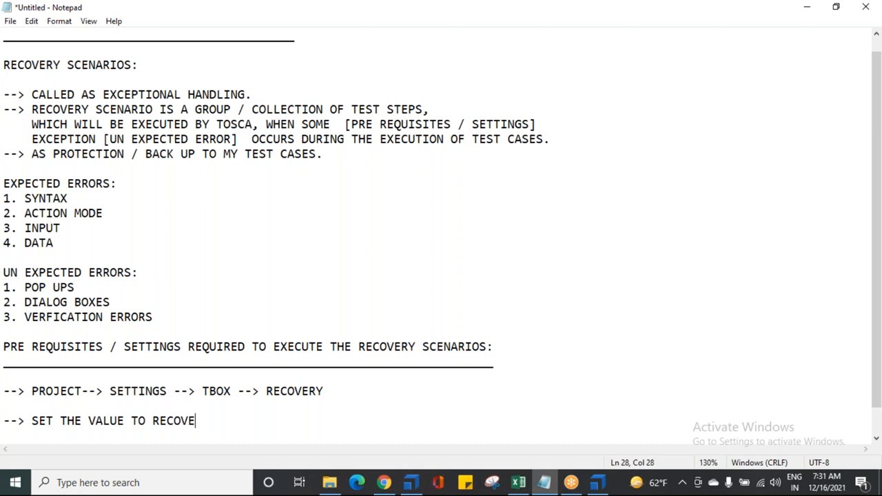
text(R AT ALL ERRORS TO)
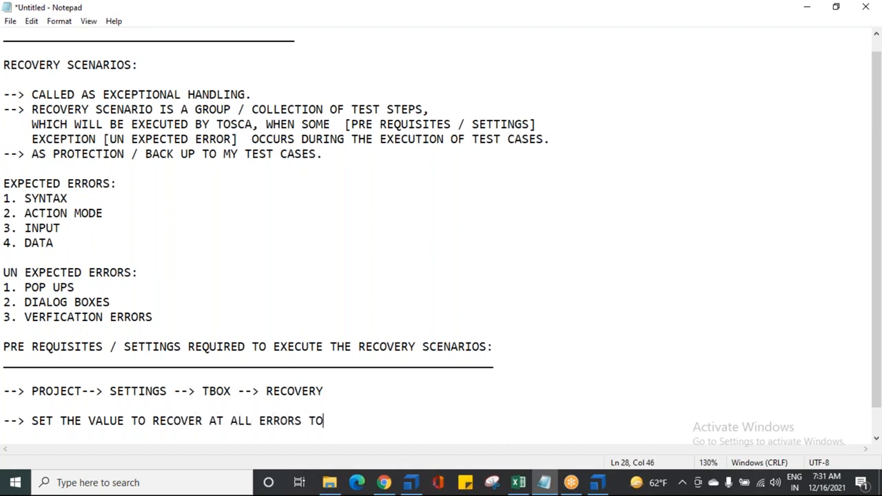
text( MAKE SURE )
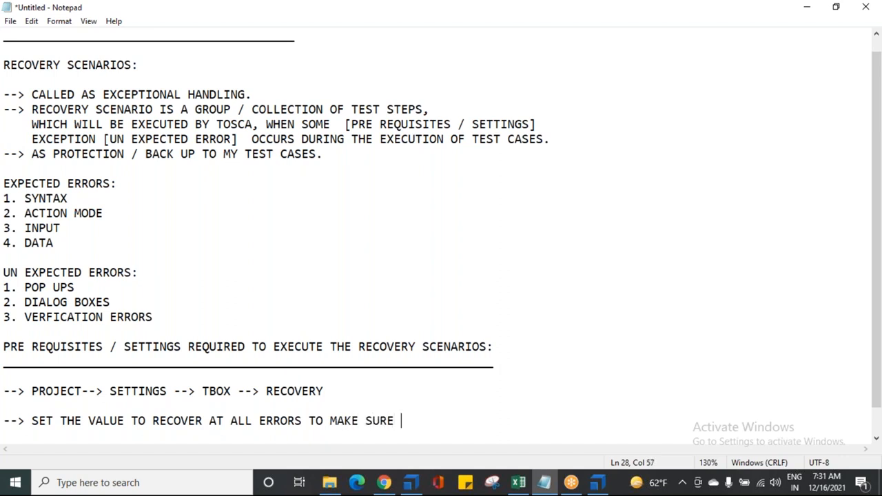
text(OUR RECOVERY )
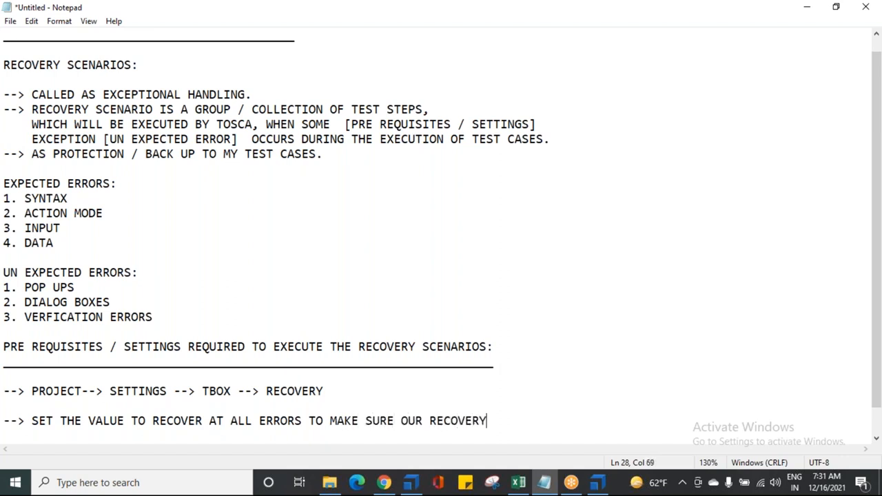
text(SCEBARIOS)
Complete the recover value line with "AT ALL ERRORS TO MAKE SURE OUR RECOVERY SCENARIOS WILL WORK.." and begin a new line
key(BackSpace)
key(BackSpace)
key(BackSpace)
key(BackSpace)
key(BackSpace)
key(BackSpace)
text(NARIOS)
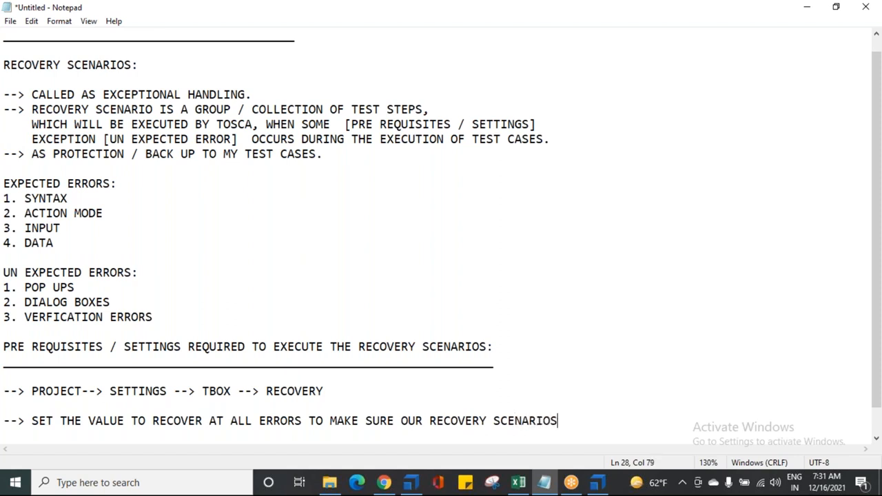
text( WILL WORK..)
key(Return)
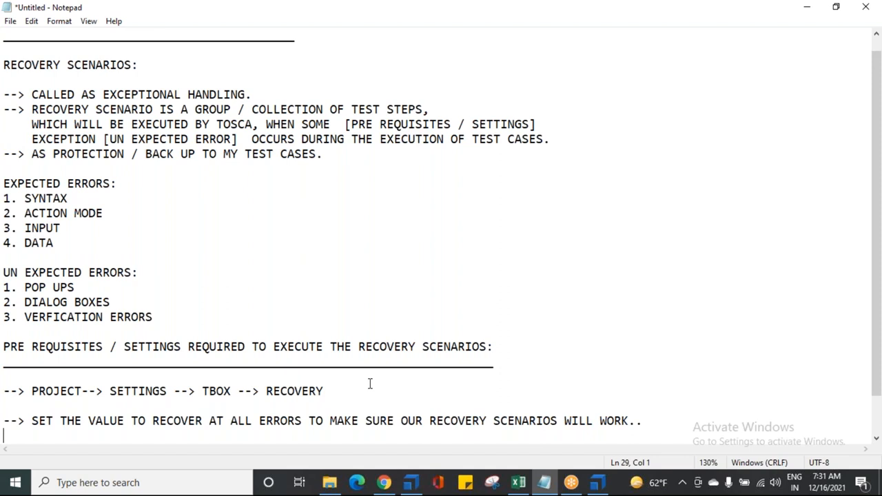
key(alt+Tab)
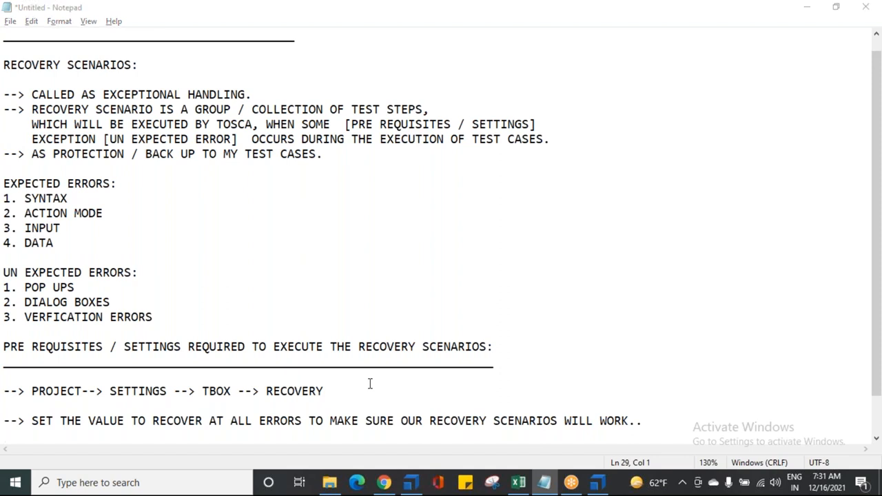
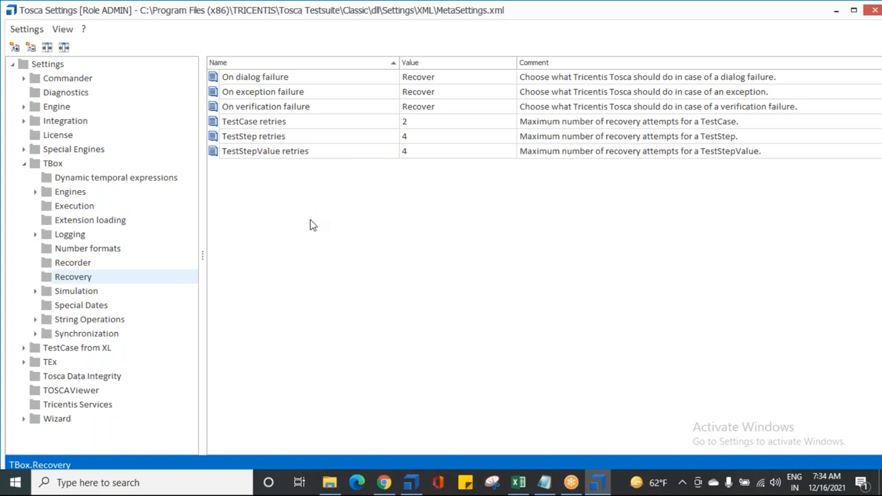
View the Demo Web Shop alert in Chrome and return to Tosca Settings to examine the TestCase, TestStep and TestStepValue retries
mouse_move(384, 483)
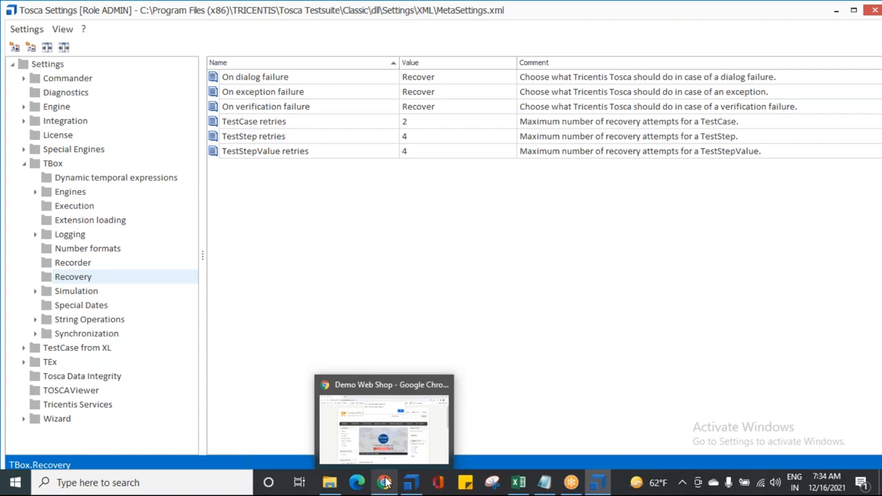
click(384, 483)
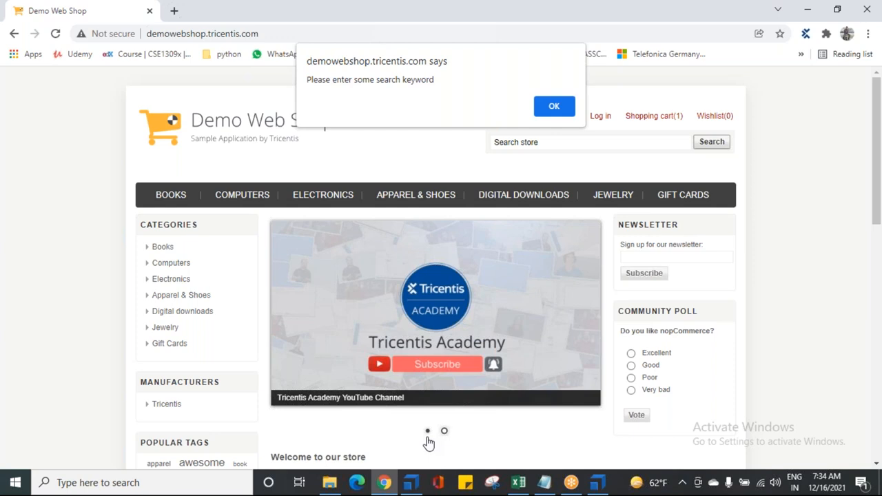
click(597, 483)
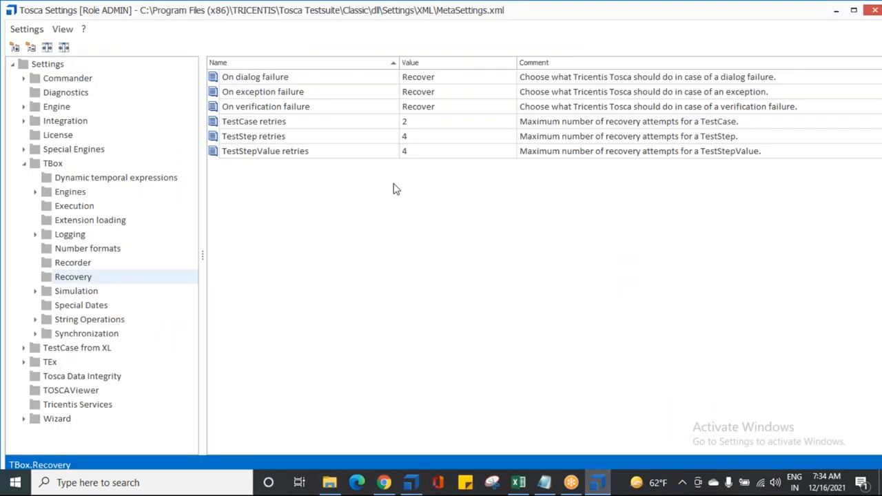
click(242, 124)
click(251, 138)
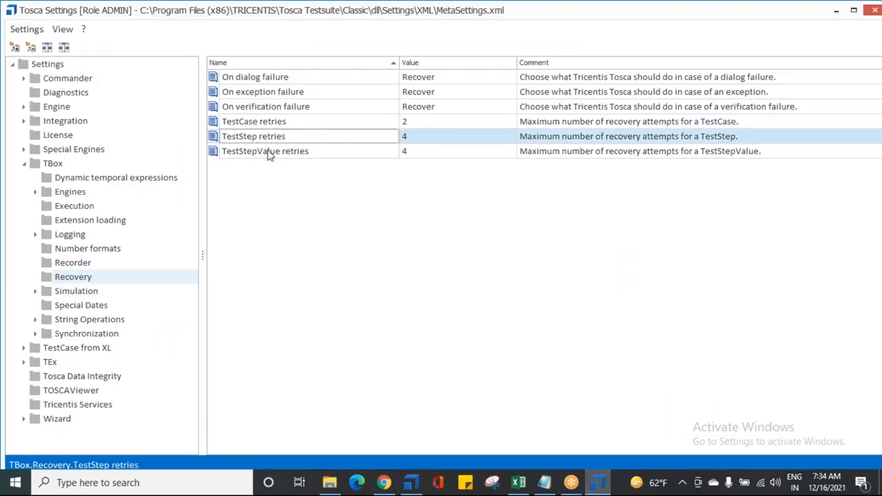
click(268, 152)
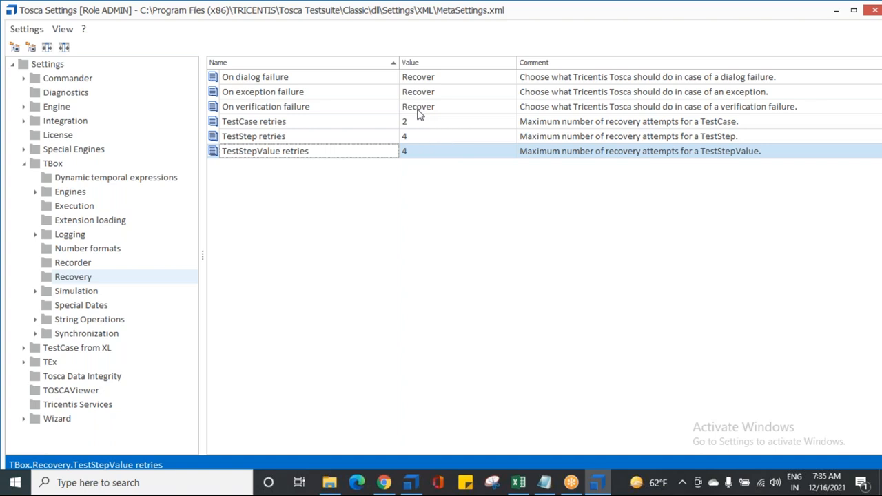
Switch to Demo Web Shop in Chrome and repeatedly dismiss the search alert and rerun the empty store search to examine it
click(384, 482)
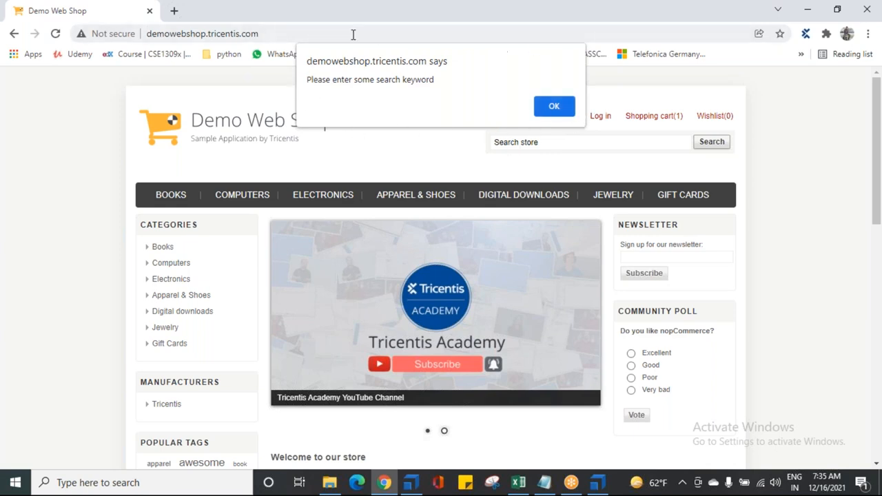
click(555, 107)
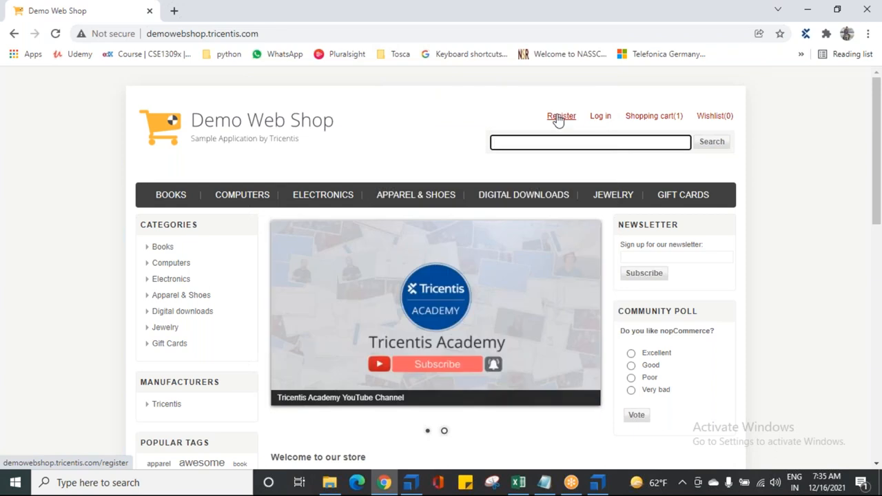
mouse_move(653, 117)
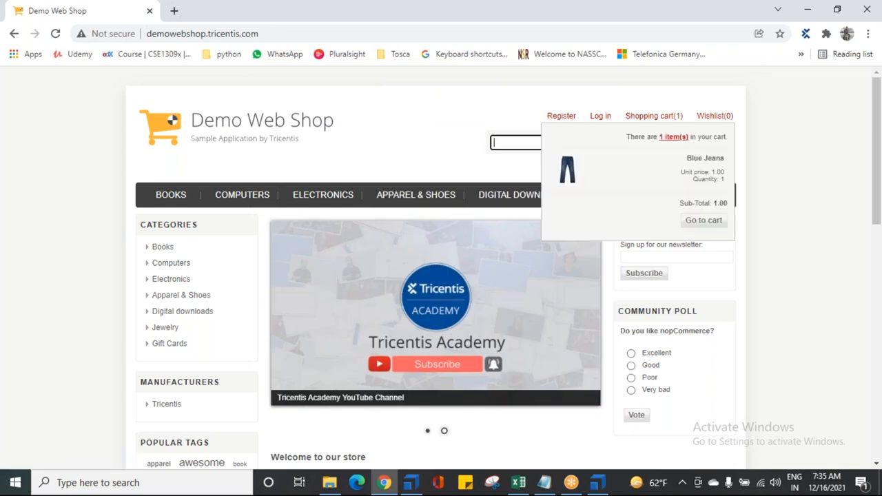
click(699, 147)
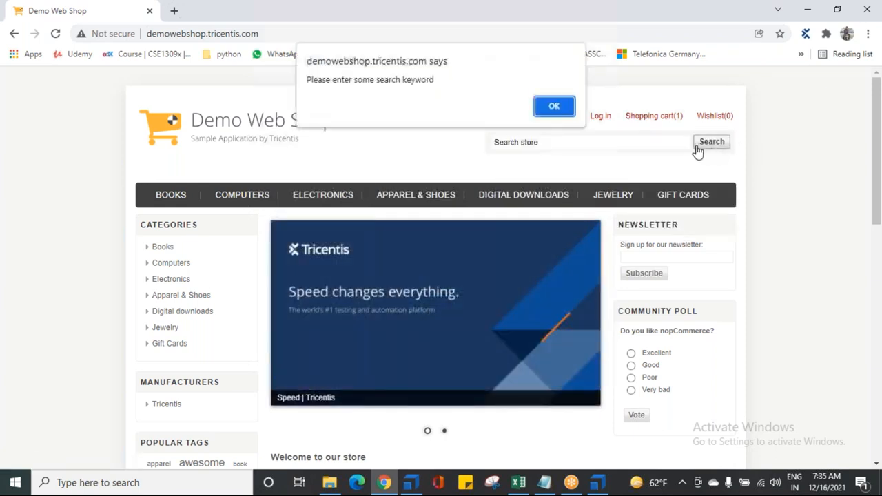
click(555, 109)
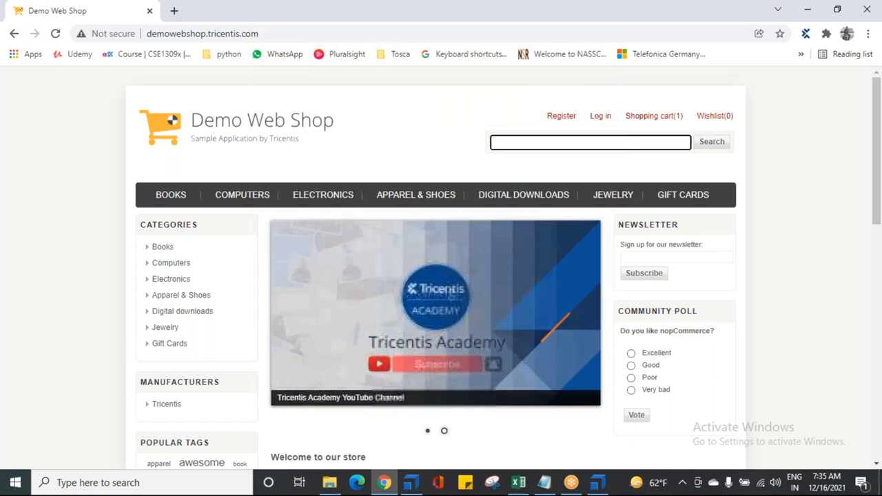
click(716, 145)
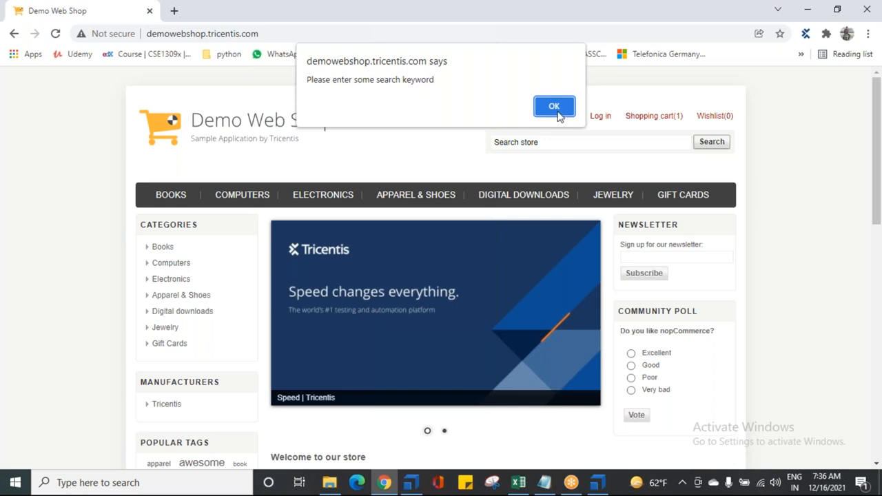
Return to Tosca Settings and set TestStepValue retries to 5
click(599, 483)
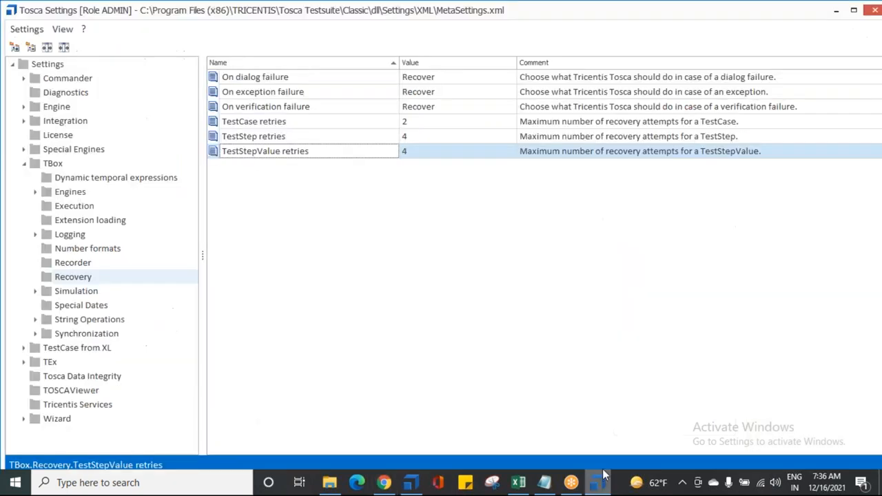
click(273, 124)
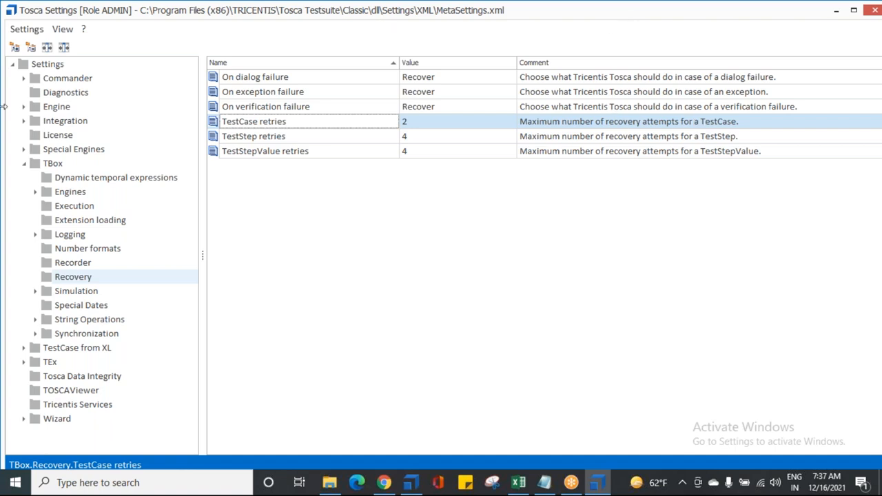
click(413, 151)
text(5)
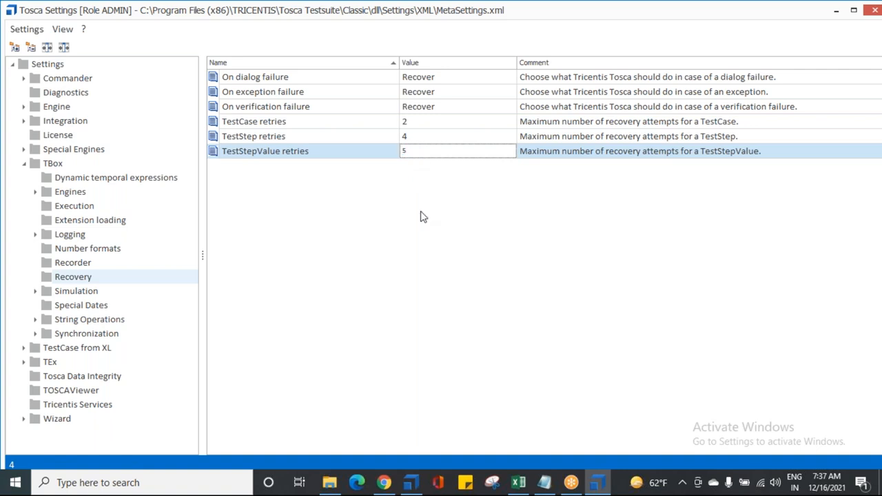
click(421, 215)
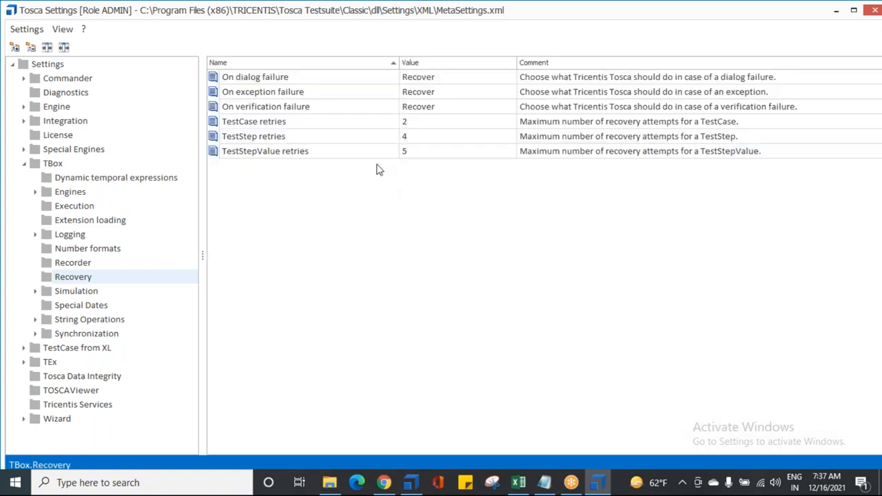
Review the TestStepValue retries value along with the On exception failure and On verification failure settings
click(410, 151)
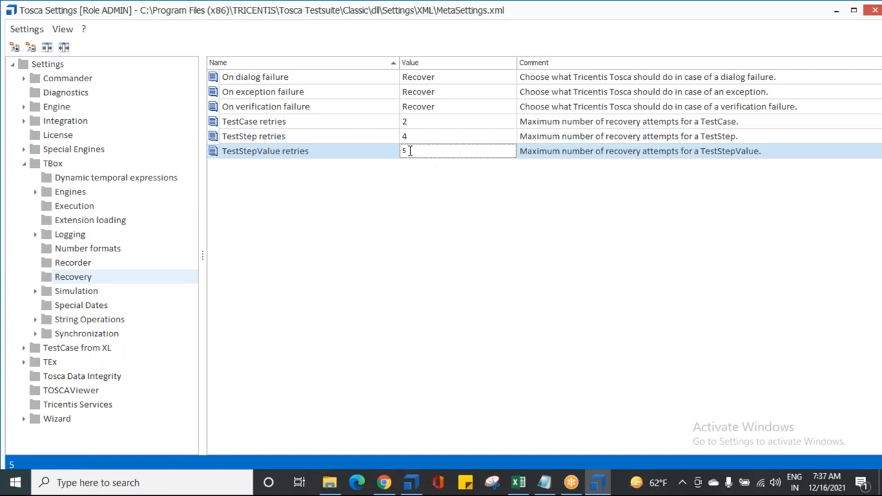
drag(419, 150, 404, 151)
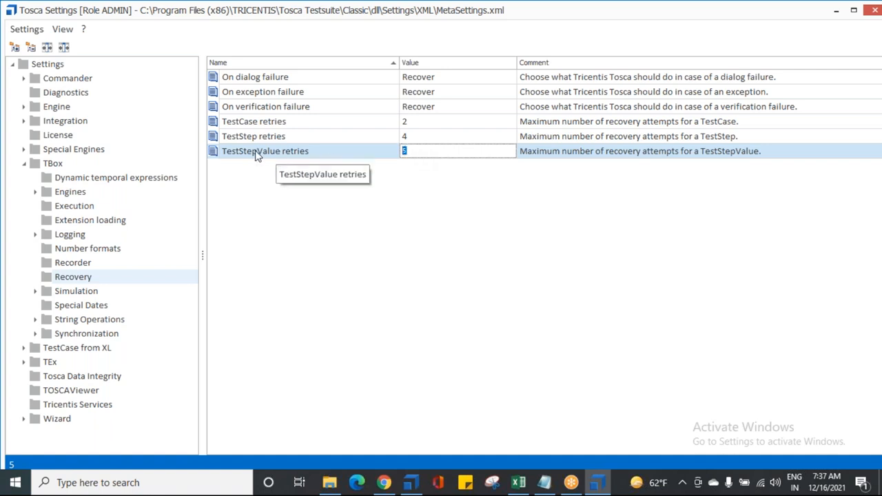
click(260, 91)
click(260, 107)
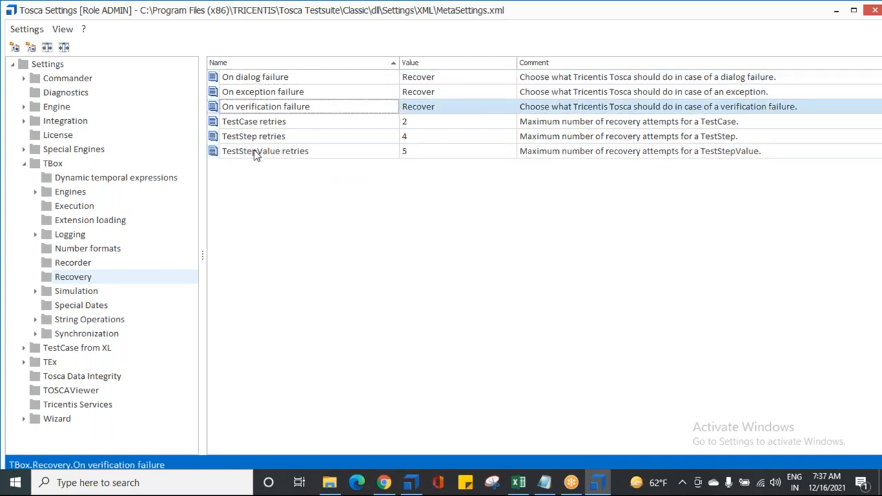
click(255, 152)
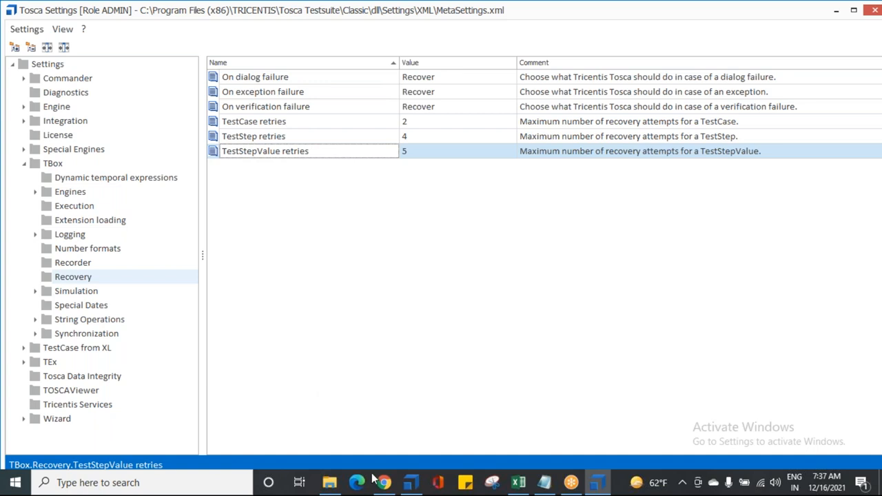
Switch to Demo Web Shop in Chrome, dismiss the search alert and open the Register page
mouse_move(406, 486)
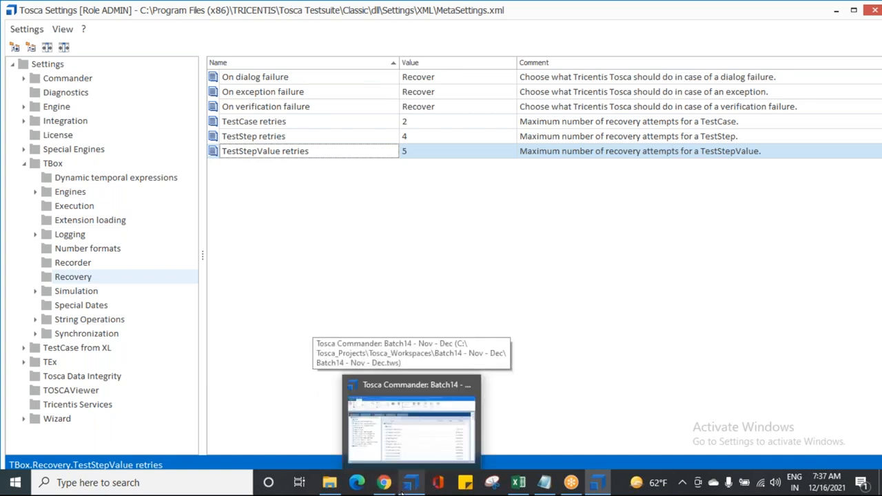
click(385, 482)
click(556, 105)
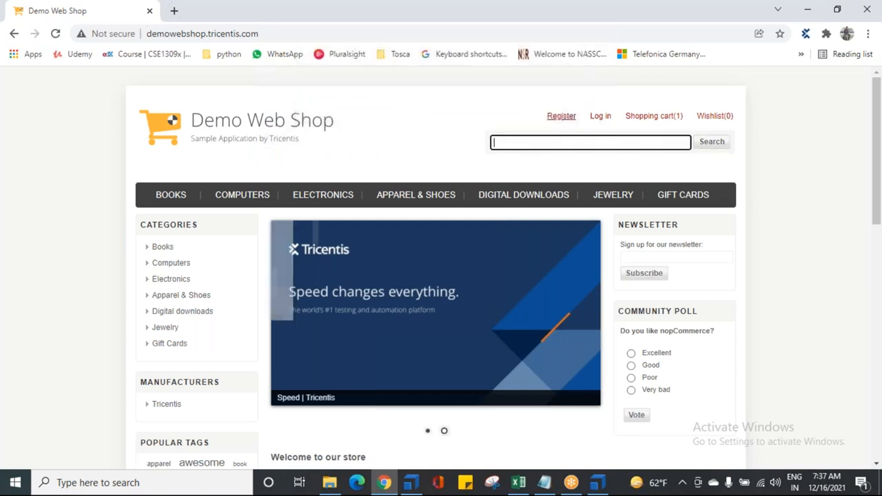
click(559, 120)
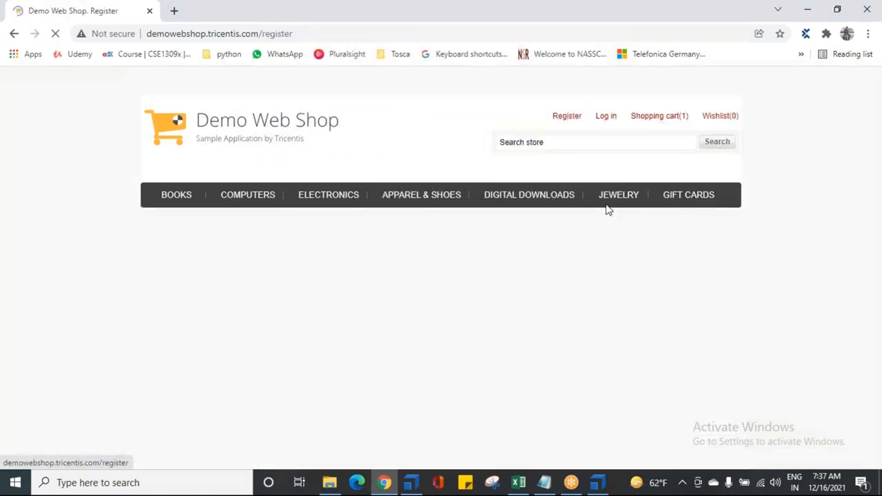
Try entering sample text in the registration form's First name field, and clear the field
click(405, 288)
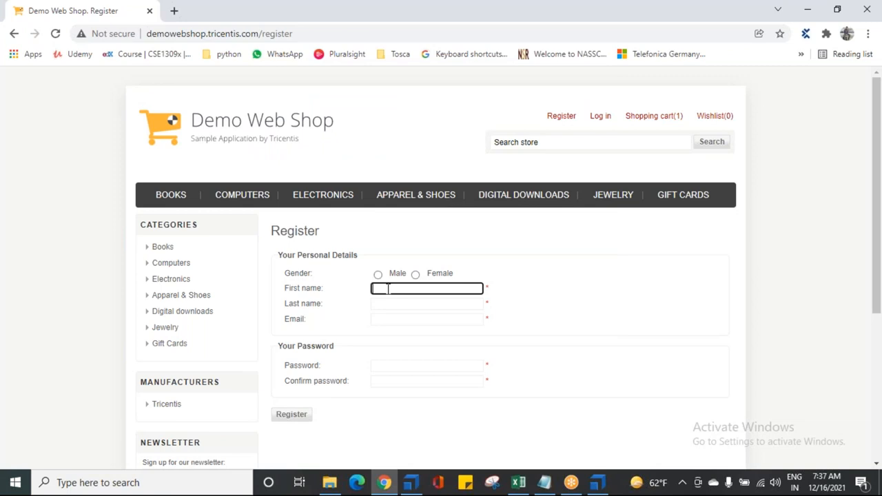
text(DATHTRURTJEUETE)
mouse_move(325, 250)
drag(474, 288, 321, 291)
key(BackSpace)
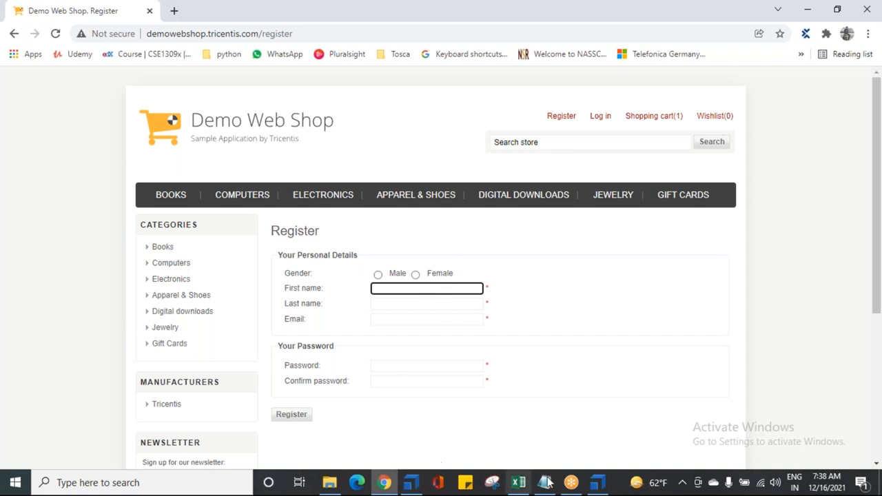
Return to Tosca Settings and examine the TestStepValue retries value without changing it
click(600, 483)
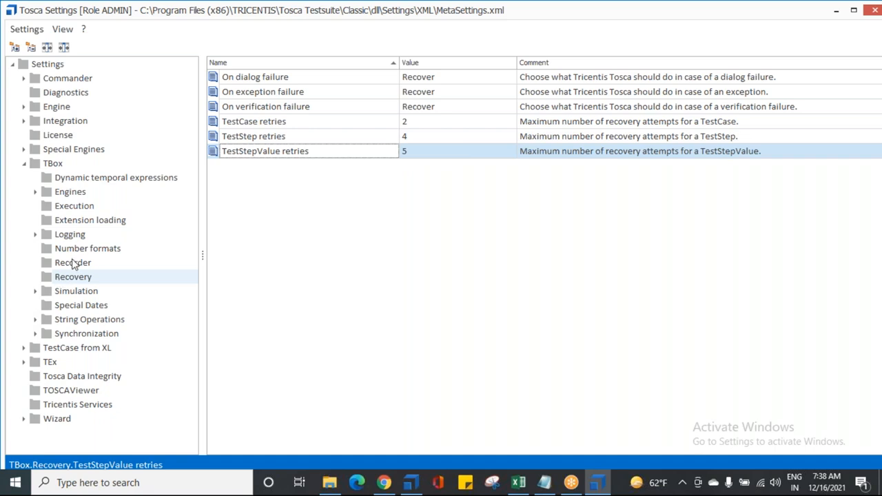
click(415, 150)
drag(415, 150, 399, 153)
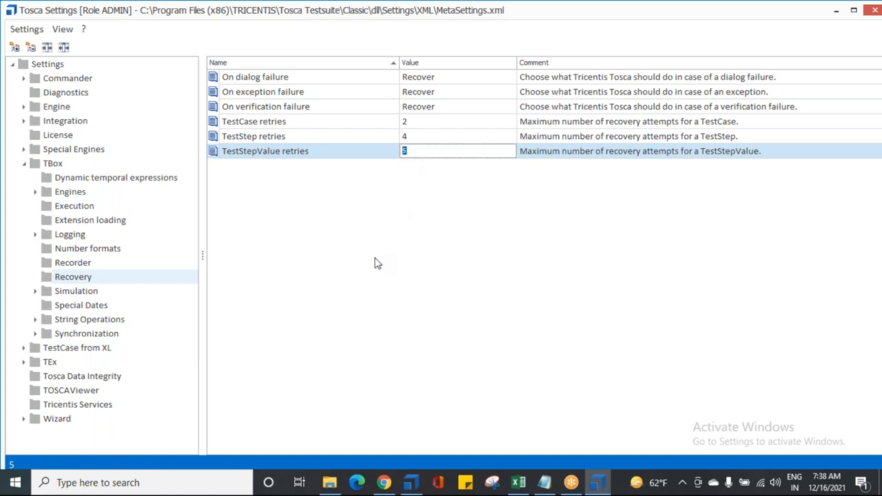
click(420, 150)
drag(437, 151, 396, 151)
click(361, 193)
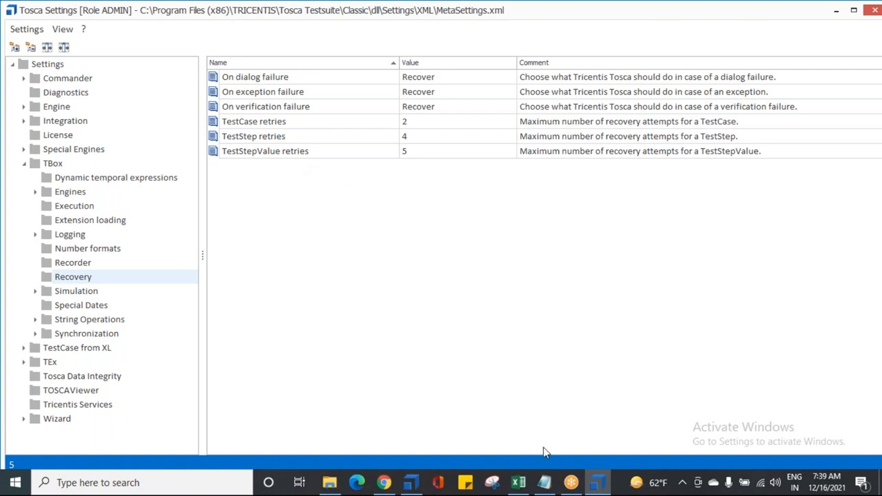
Check the Notepad notes, close Tosca Settings and switch to Tosca Commander
mouse_move(550, 487)
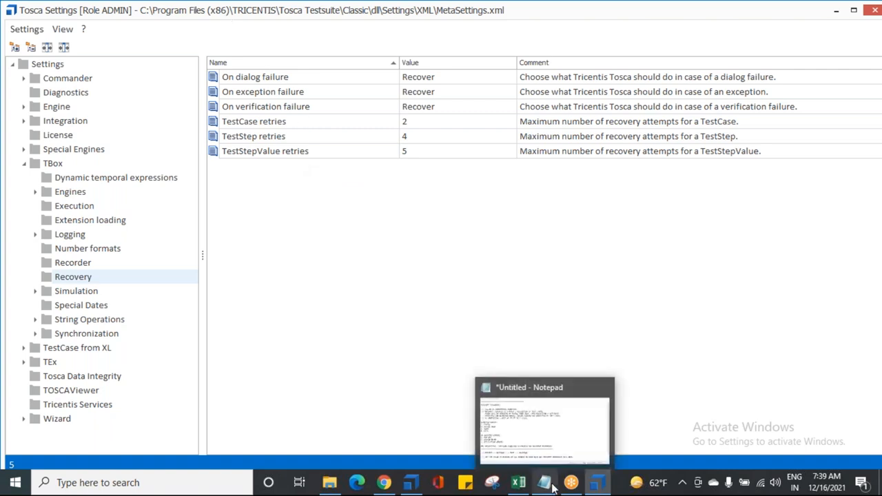
click(561, 441)
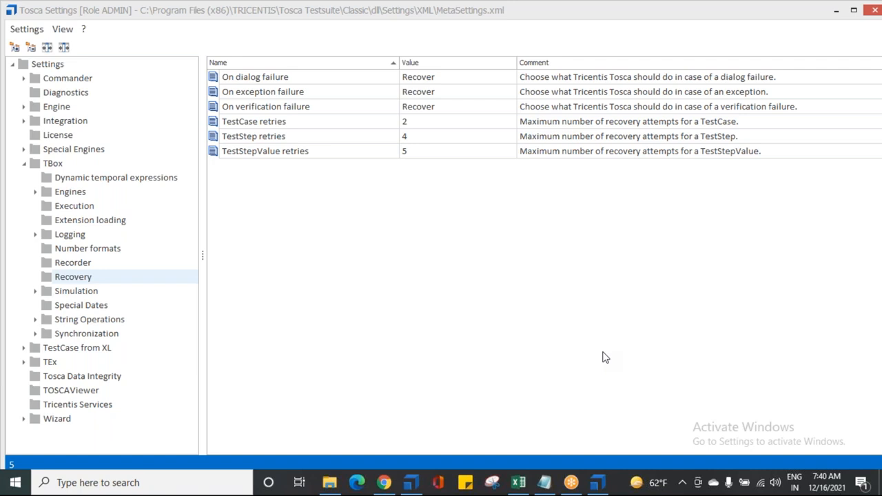
click(874, 11)
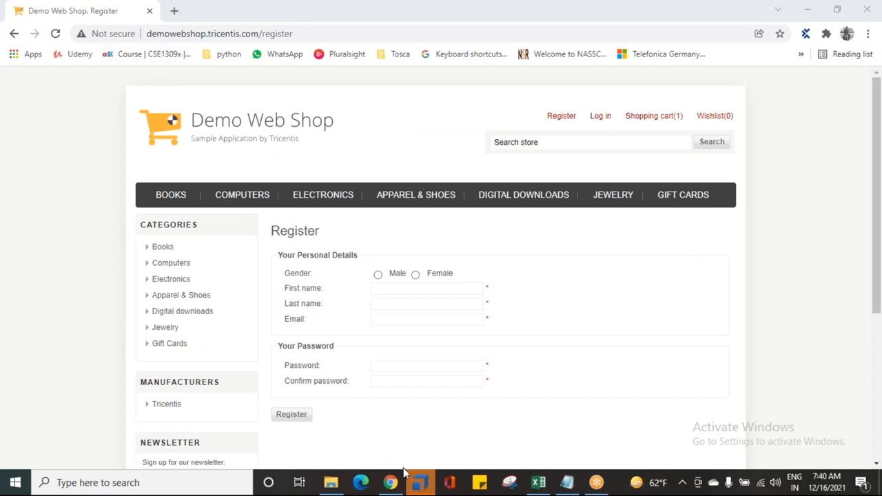
click(420, 483)
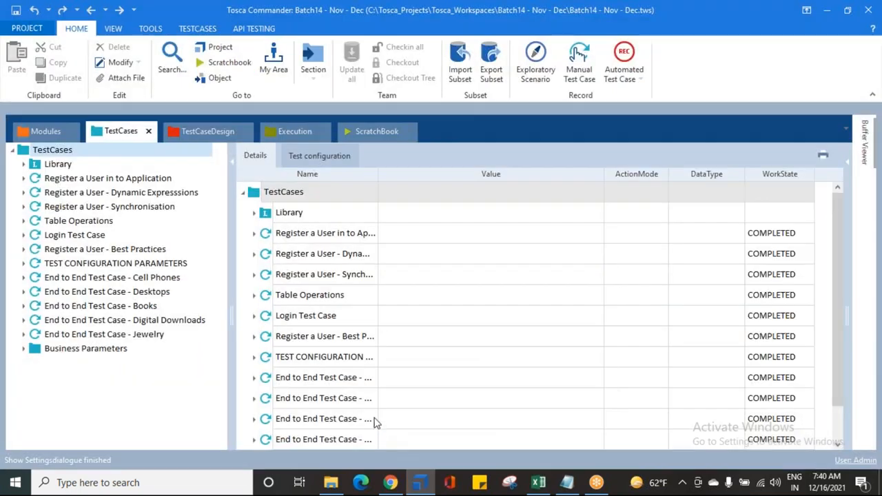
Switch to Notepad and highlight "OF TEST STEPS," in the recovery scenario definition
click(568, 482)
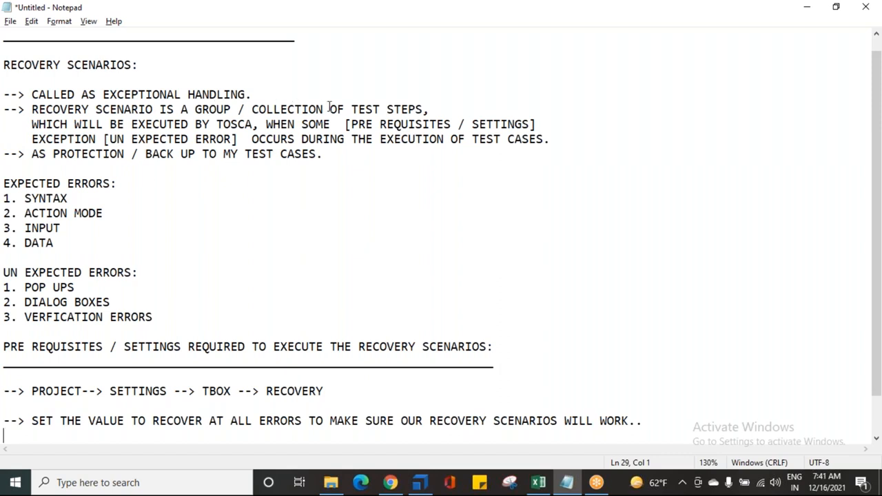
drag(329, 109, 430, 109)
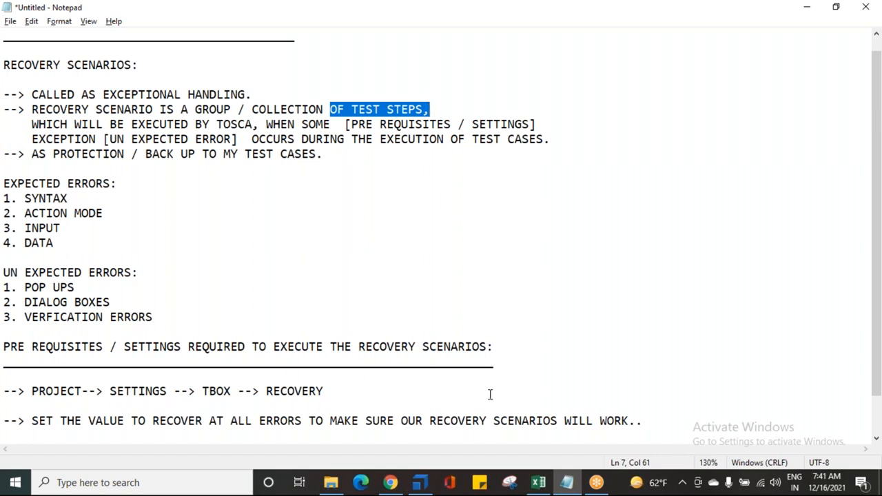
Switch to Tosca Commander and expand the Business Parameters folder under TestCases
click(418, 486)
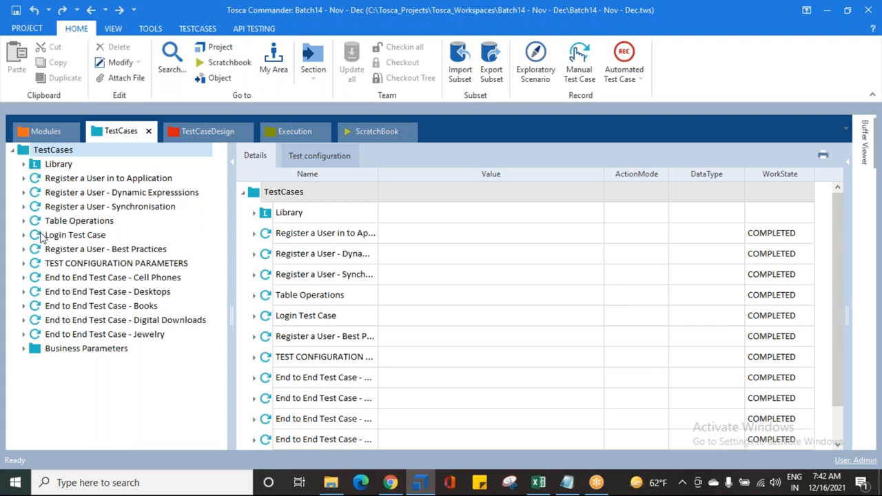
click(24, 348)
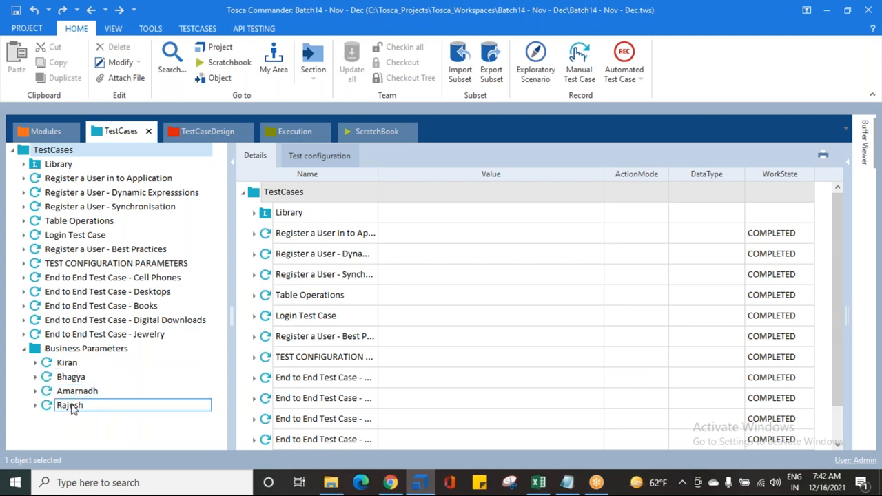
View the contents of the Business Parameters folder and of the End to End Test Case - Cell Phones
click(36, 351)
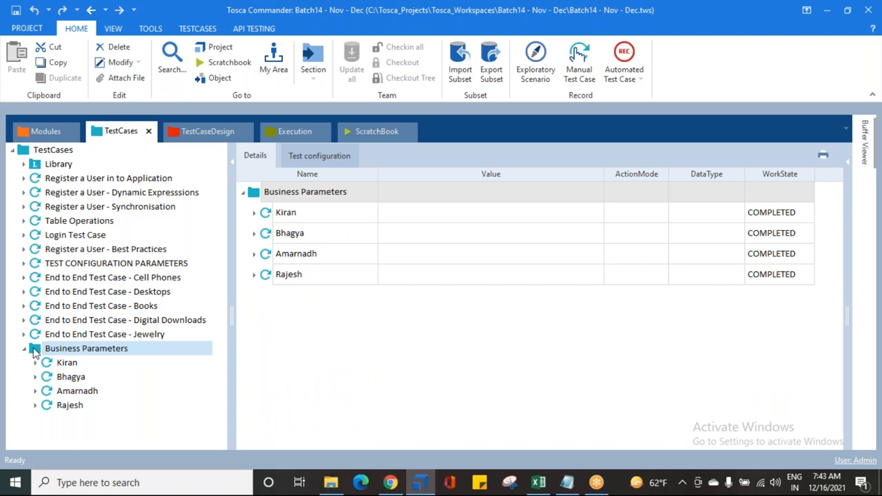
click(53, 278)
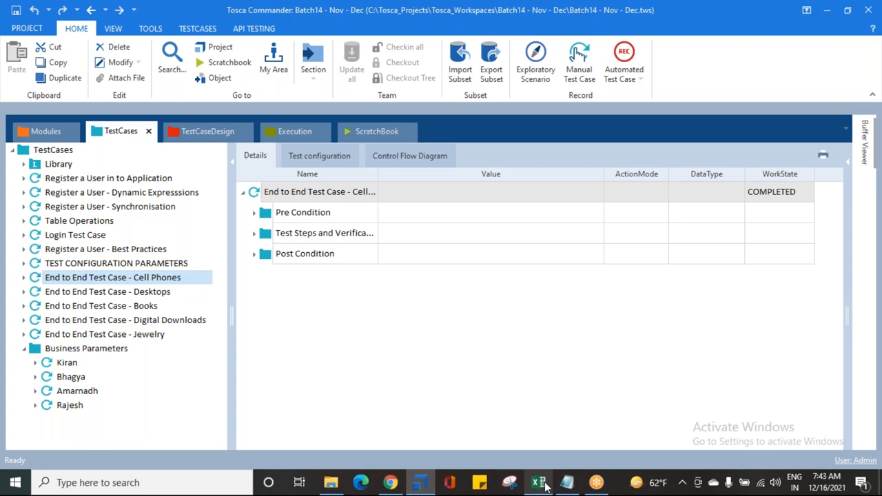
Switch to Notepad and add the lines "FOLDER LEVEL" and "TEST CASE LEVEL" below the recovery settings note
mouse_move(566, 482)
click(566, 483)
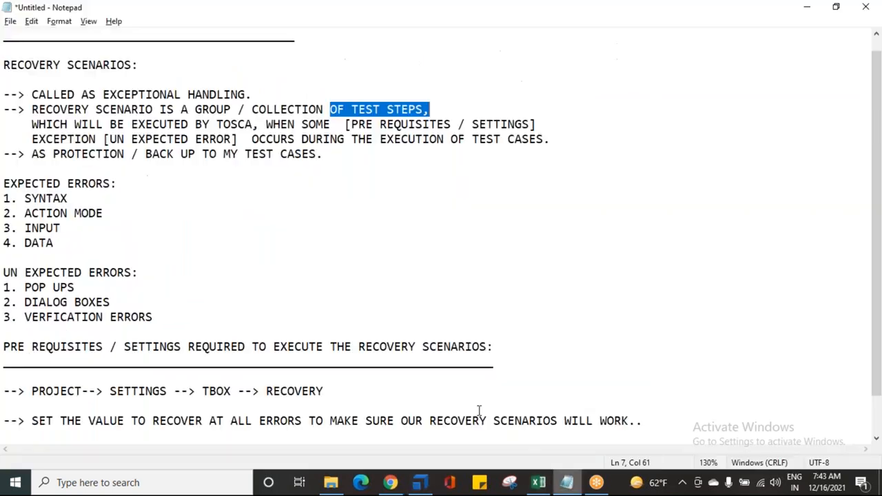
scroll(111, 366, down, 1)
click(85, 405)
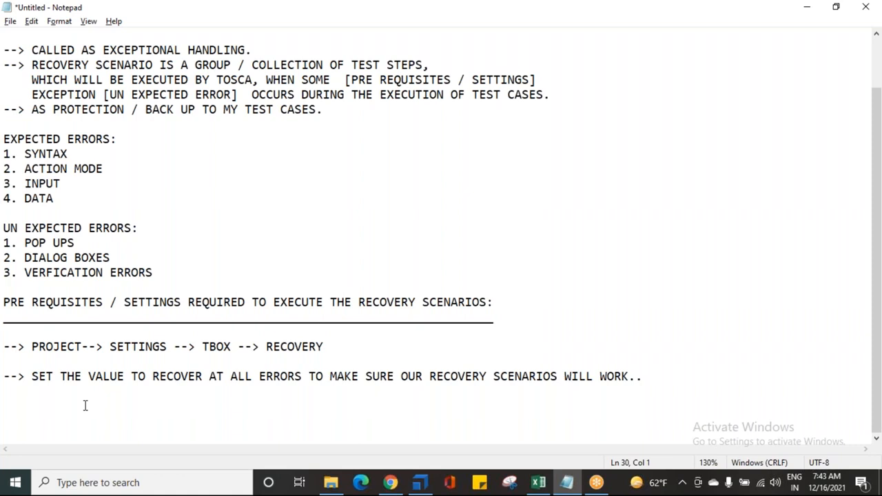
text(D)
key(BackSpace)
text(FOLDER LEVEL)
key(Return)
text(TE)
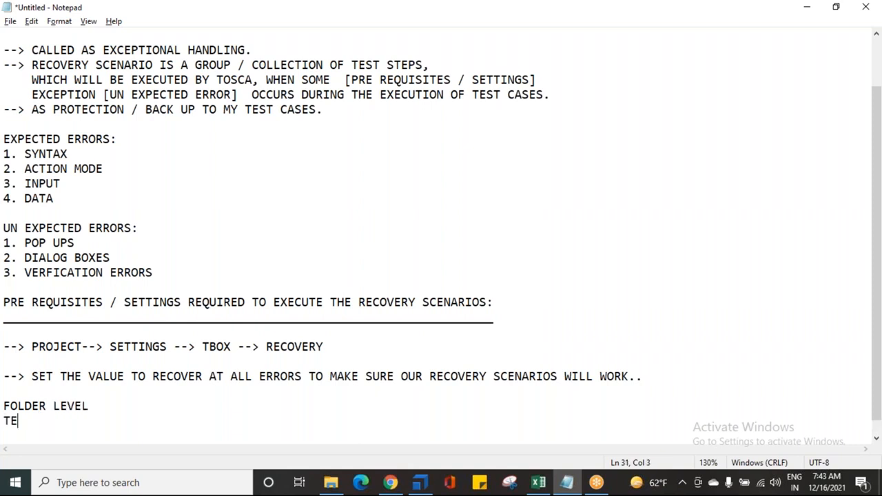
text(ST CASE LEVEL)
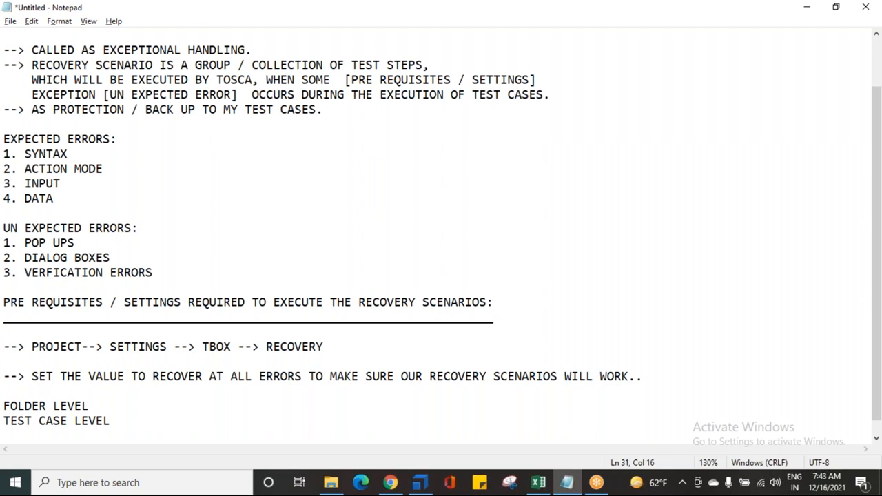
Add the line "GROUP OF TEST CASES" below "TEST CASE LEVEL"
key(Return)
text(GROUP PF TE)
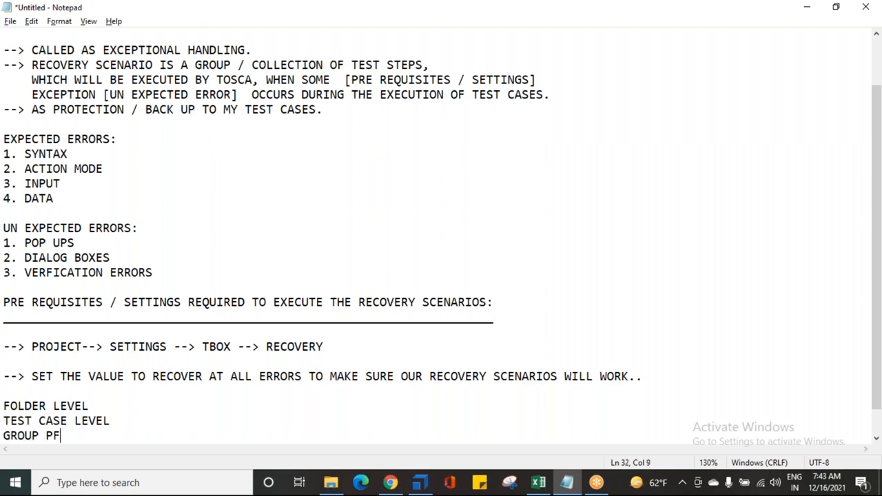
key(BackSpace)
key(BackSpace)
key(BackSpace)
key(BackSpace)
key(BackSpace)
text(OF TEST CASES)
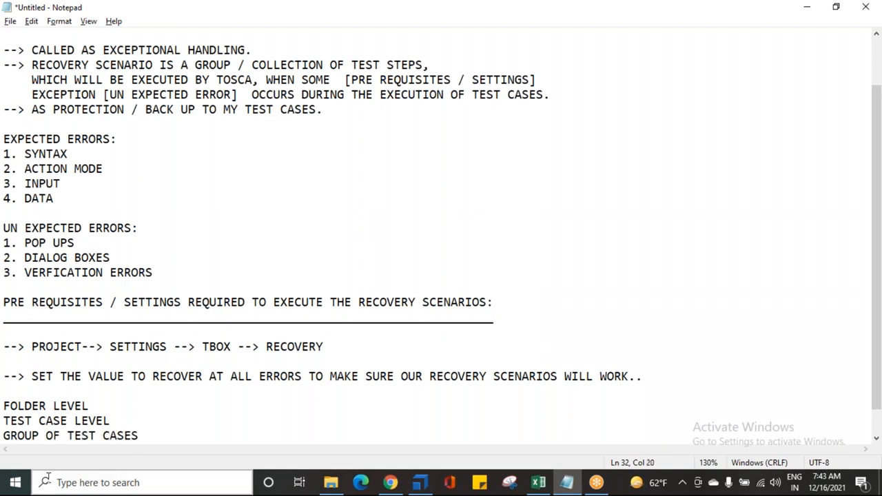
Switch to Tosca Commander, create a recovery scenario collection directly under TestCases and collapse the Business Parameters folder
click(418, 484)
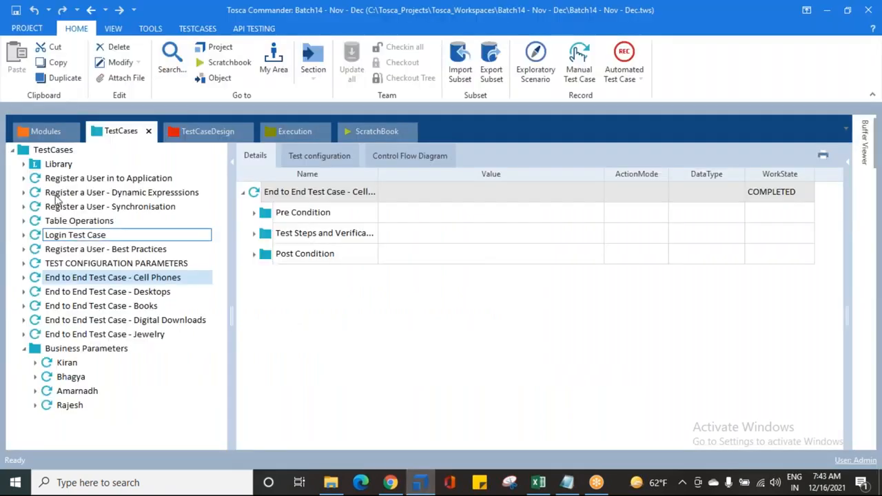
click(25, 150)
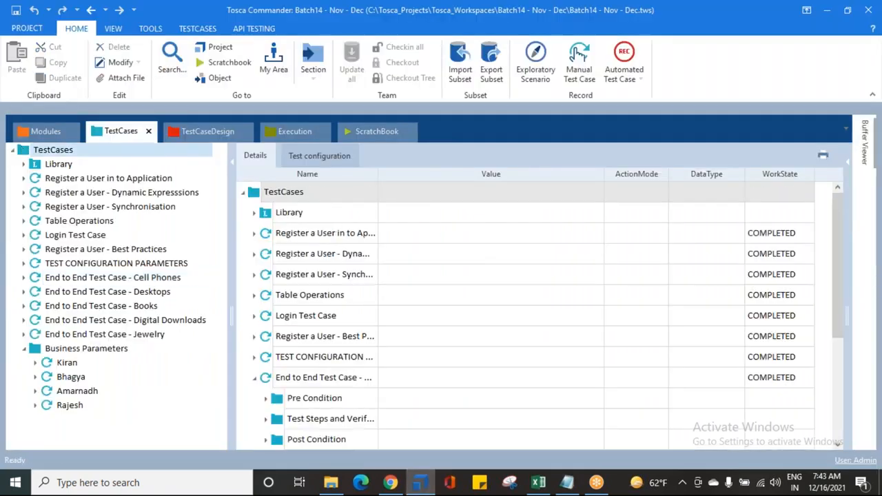
right_click(23, 153)
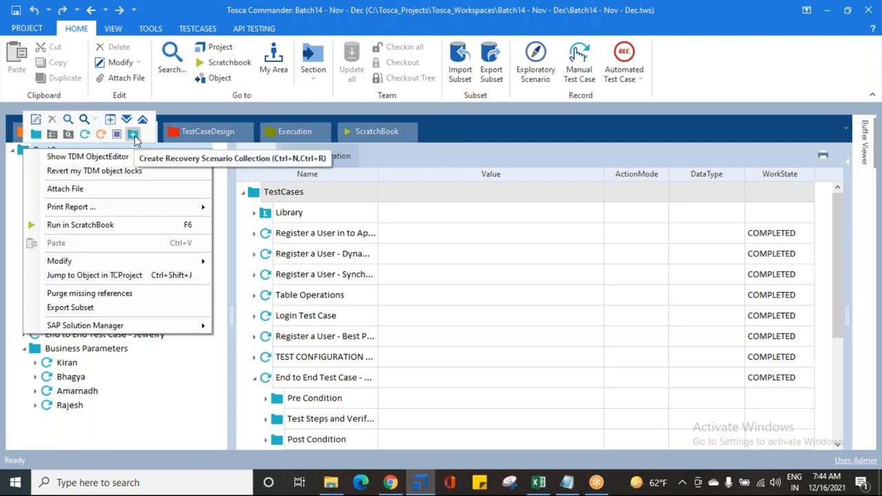
click(134, 135)
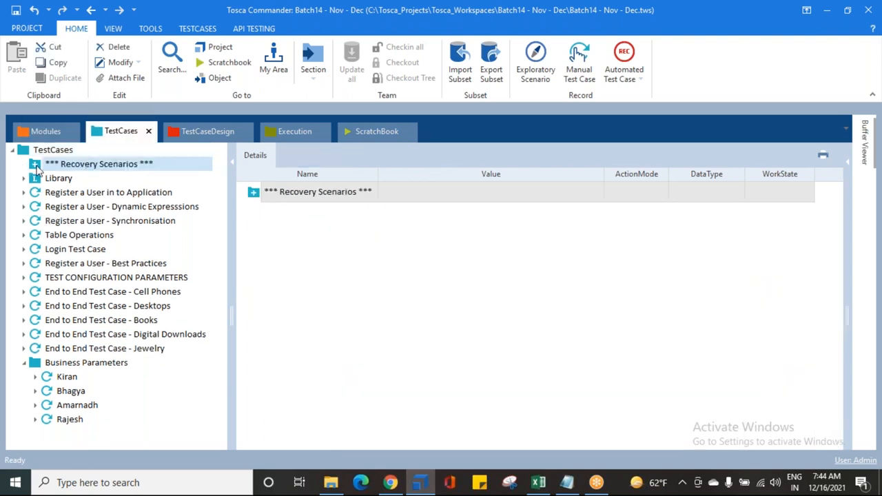
click(23, 362)
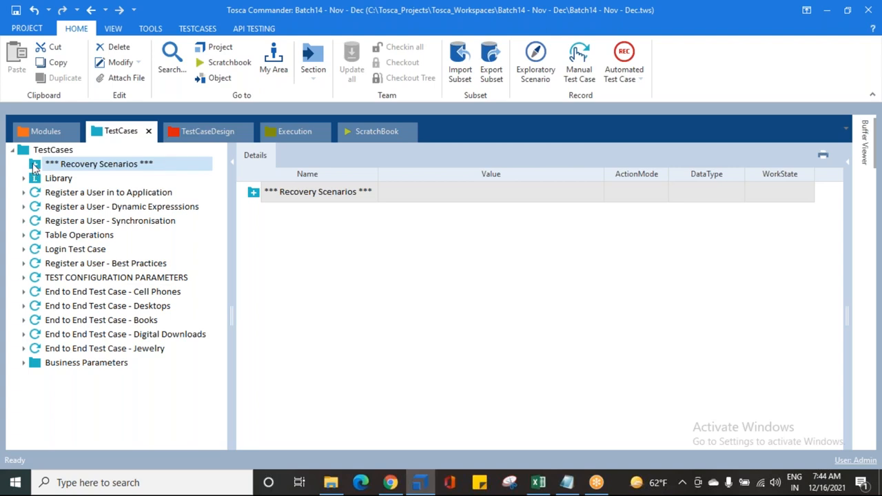
Add a recovery scenario to the new recovery scenario collection and select it
right_click(32, 166)
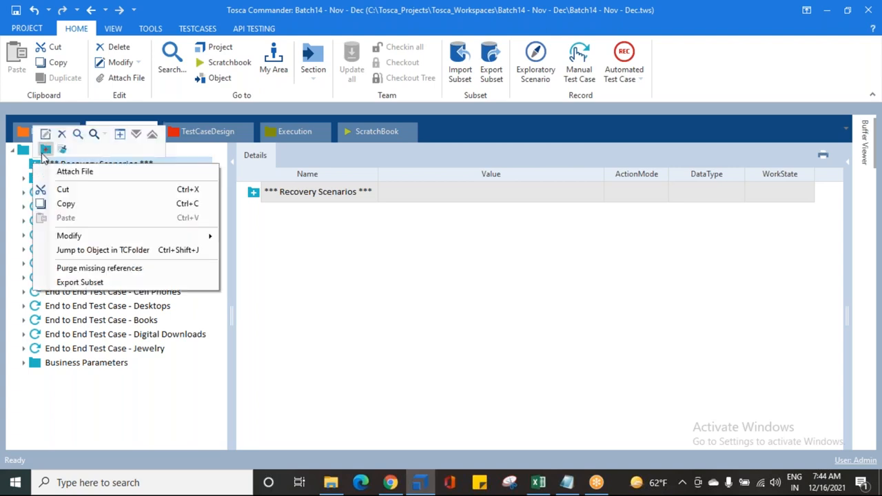
click(45, 150)
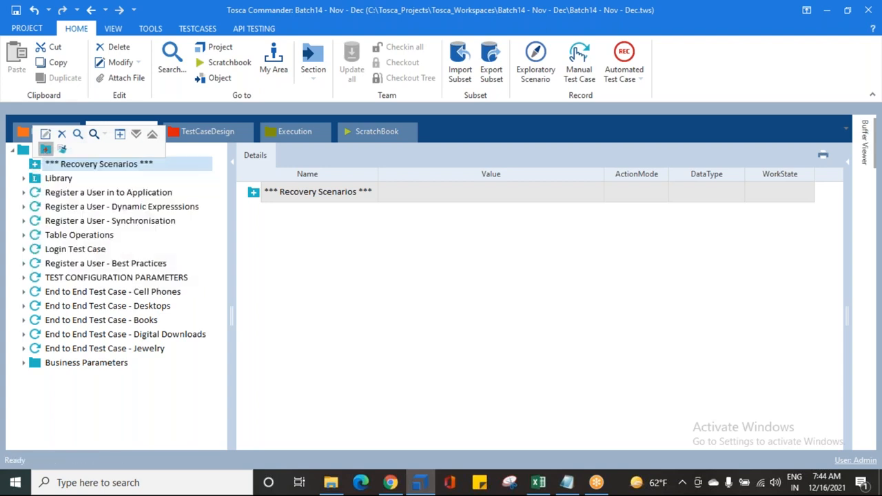
click(396, 260)
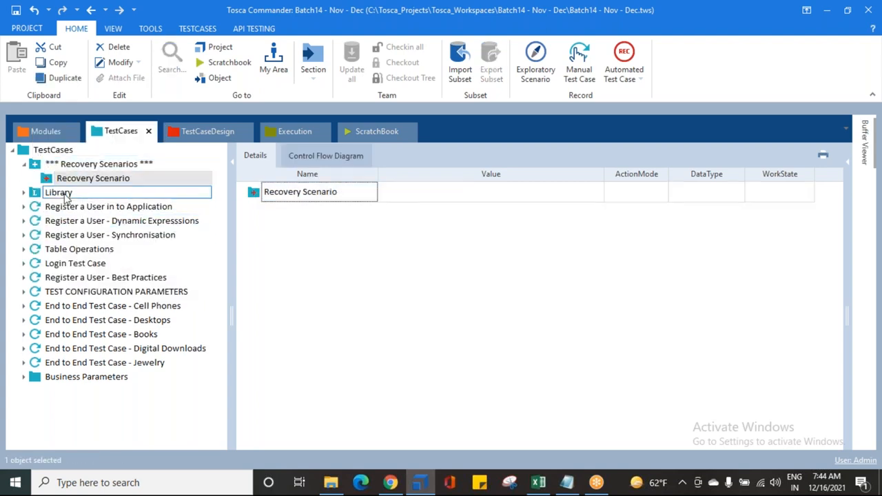
click(48, 179)
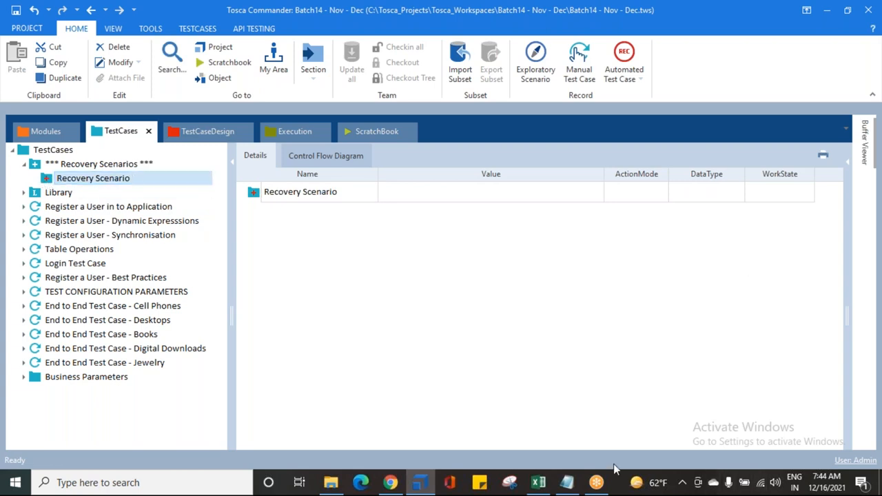
Switch to Notepad and highlight "TEST STEPS," in the recovery scenario definition
click(567, 483)
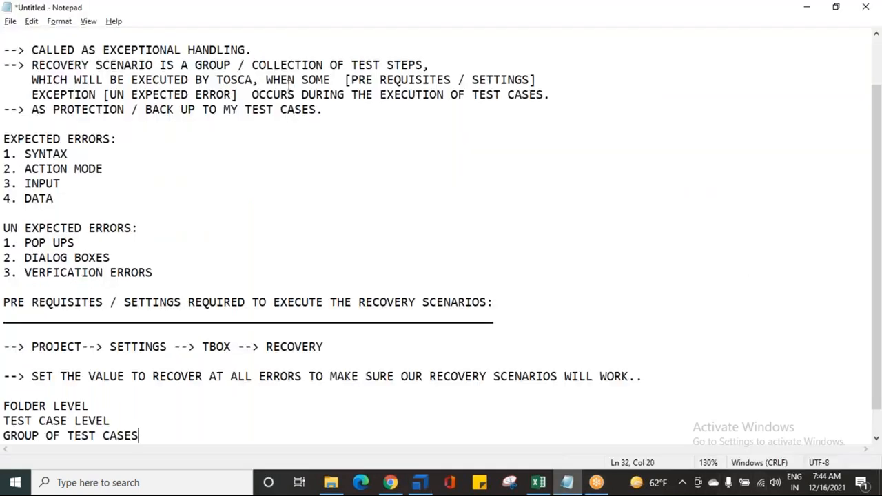
drag(351, 65, 430, 64)
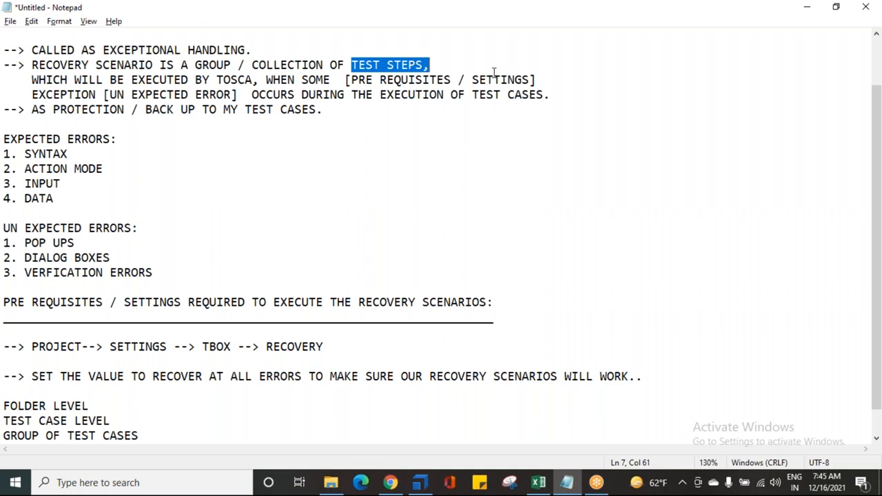
Switch to Chrome, run an empty store search on Demo Web Shop, highlight the alert's message and dismiss the alert
click(390, 482)
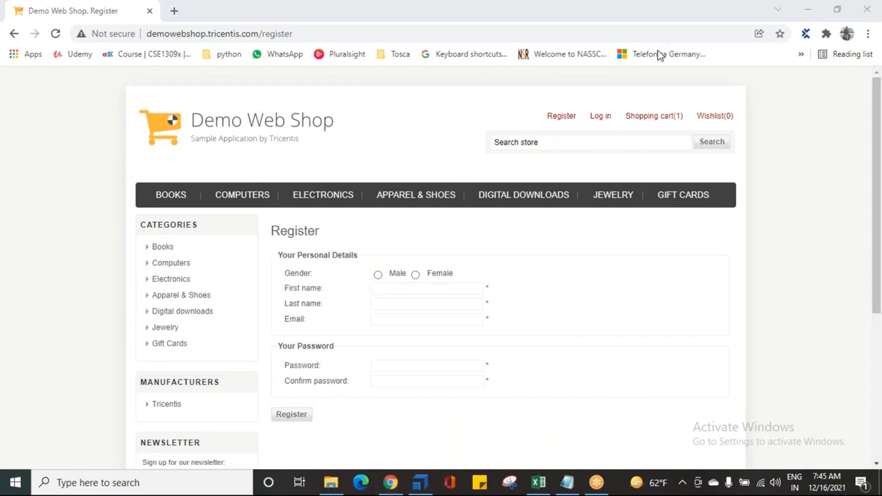
click(711, 144)
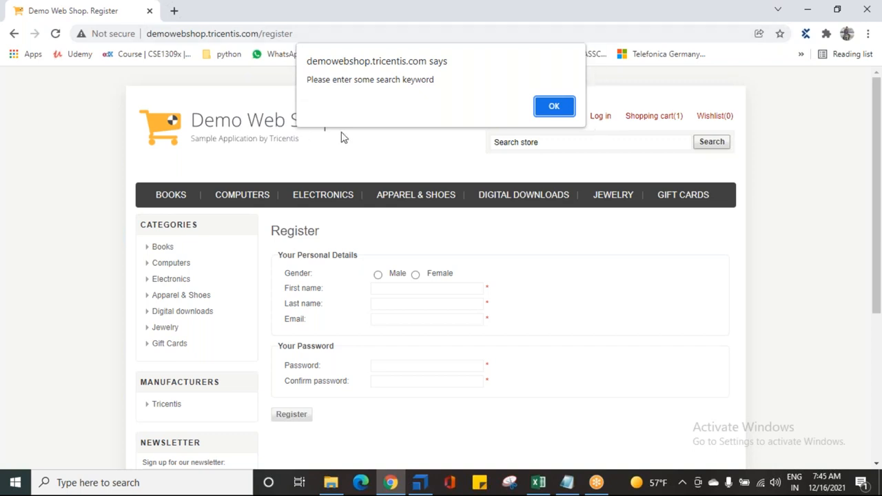
click(408, 82)
drag(441, 78, 298, 67)
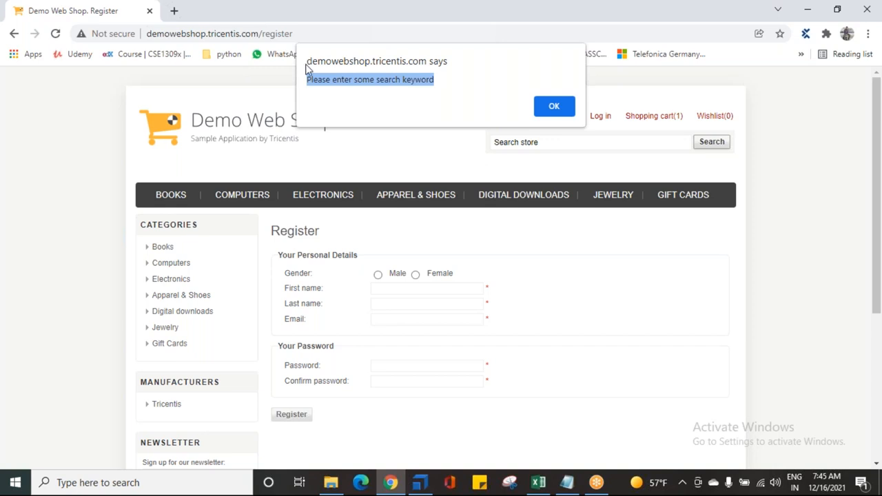
click(458, 81)
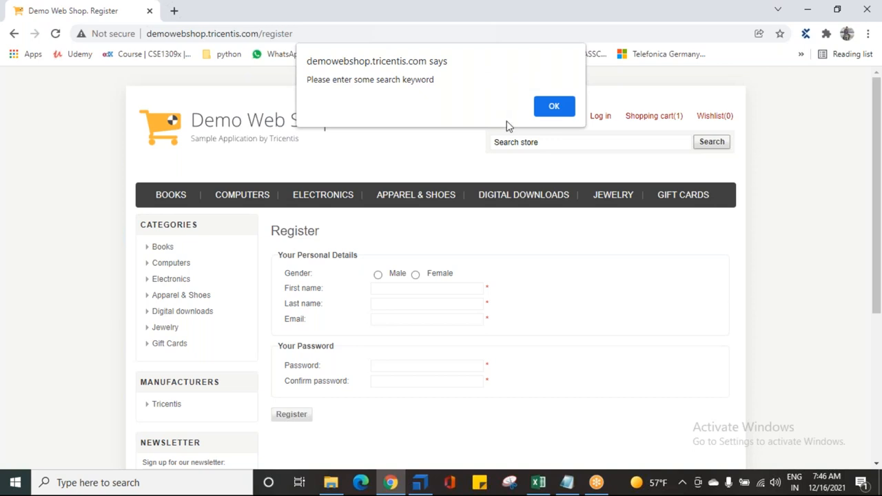
click(555, 109)
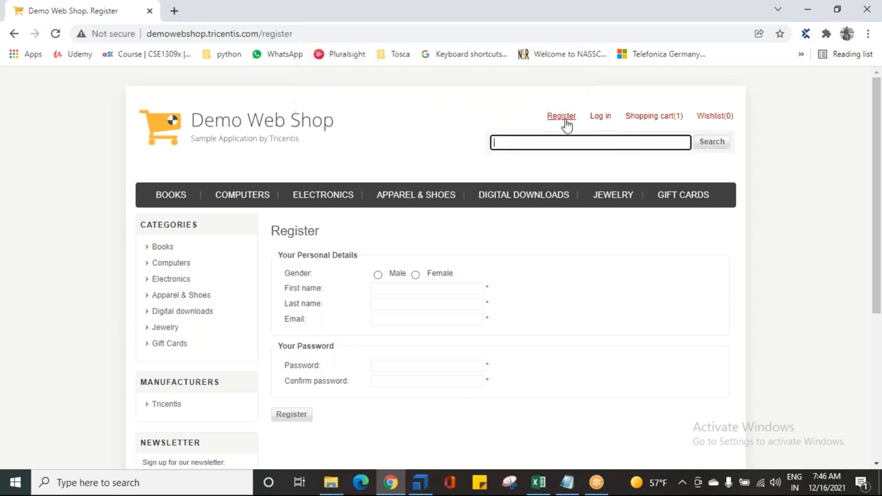
Repeat the empty store search four more times, dismissing the alert each time
click(701, 145)
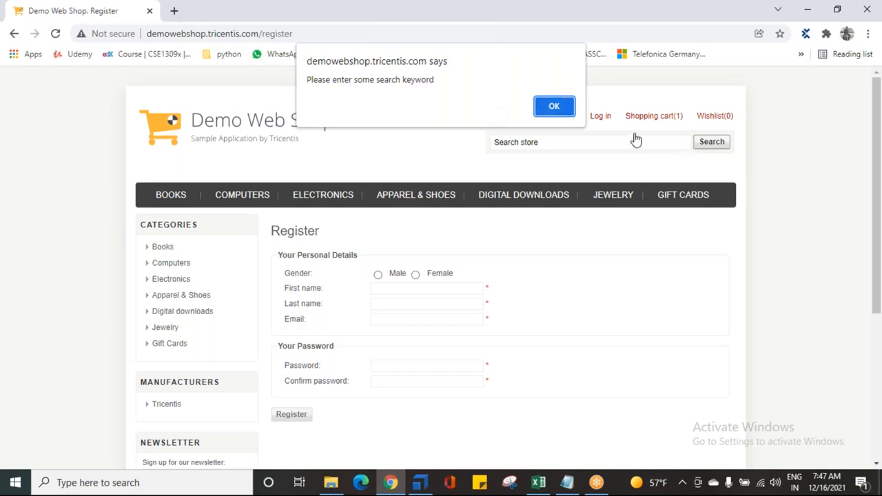
click(570, 106)
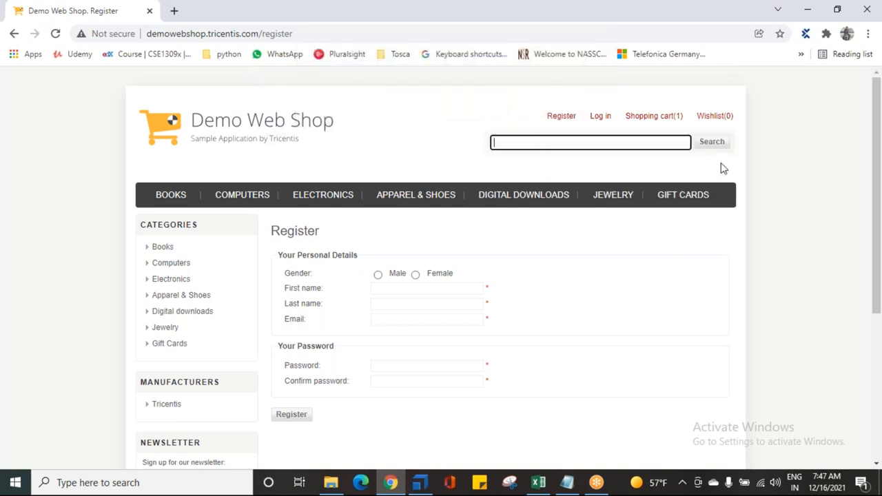
click(721, 147)
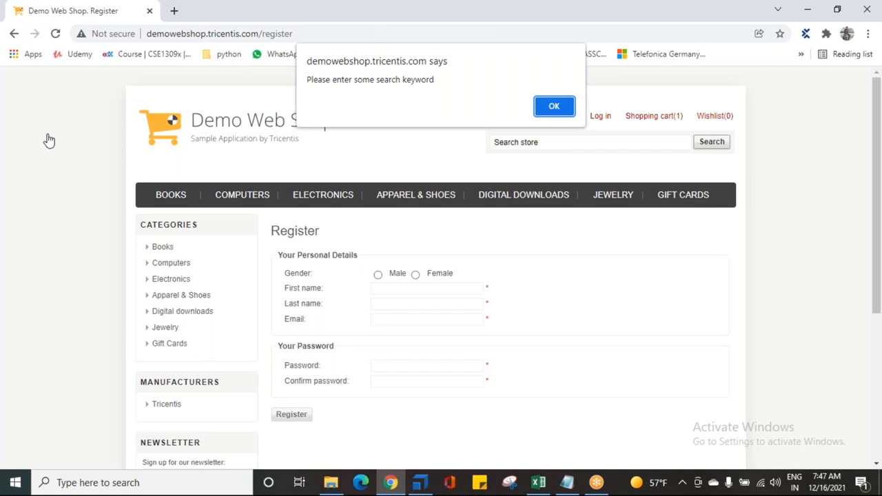
key(Return)
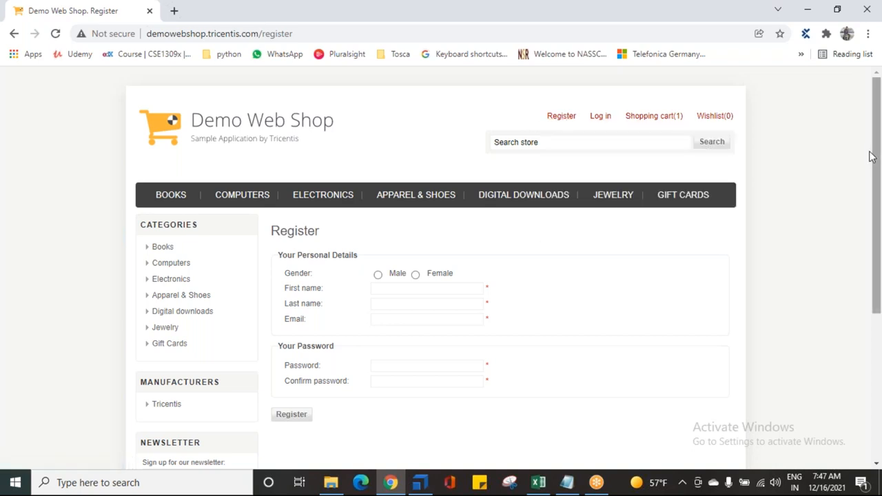
click(717, 143)
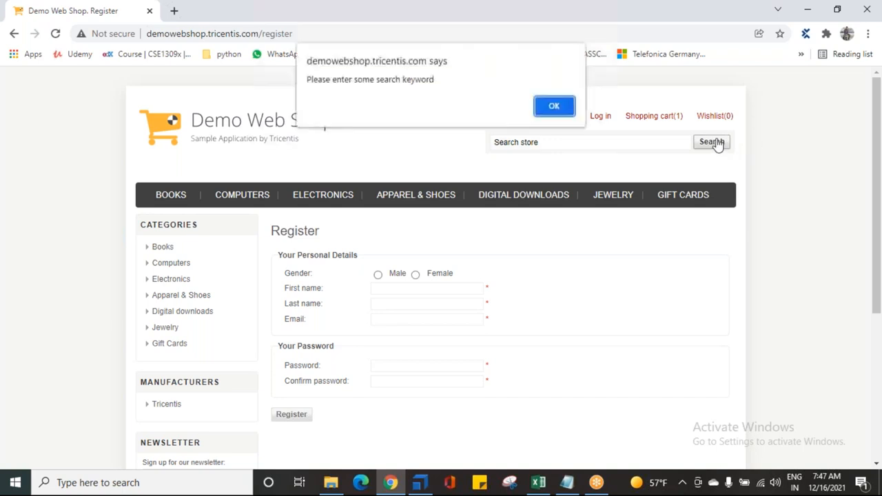
key(Return)
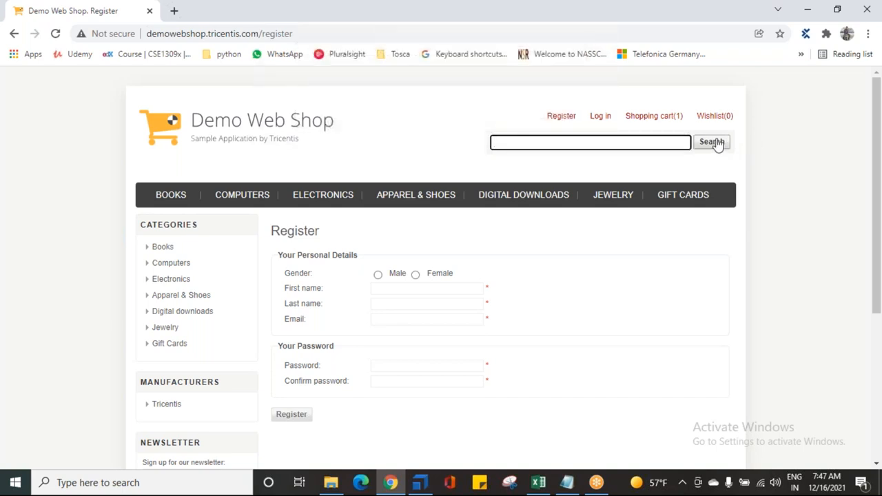
click(717, 143)
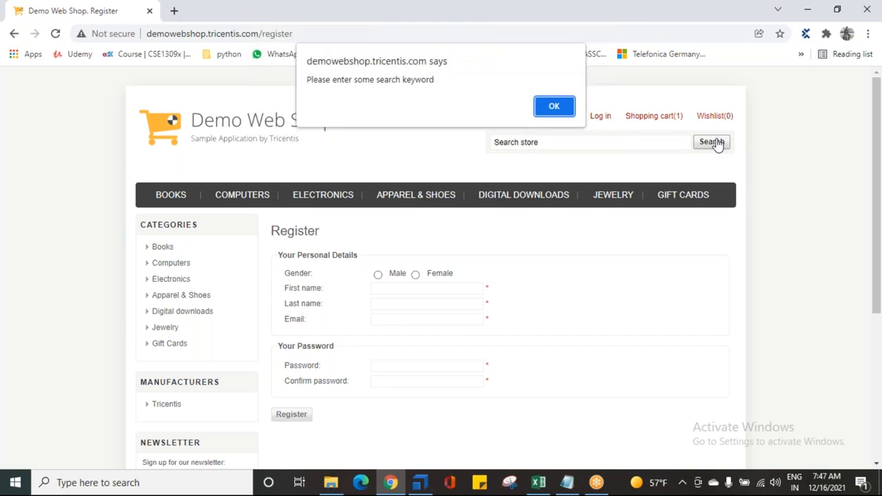
key(Return)
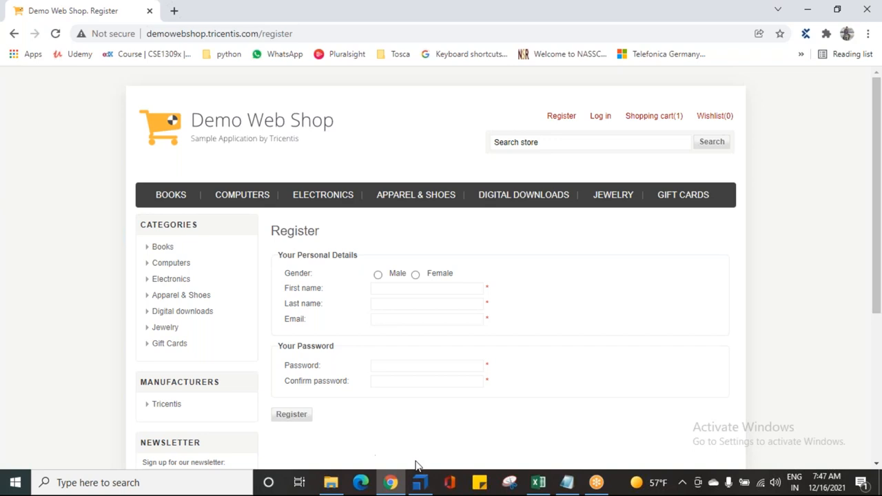
Switch to Tosca Commander and select the recovery scenario inside the recovery scenario collection
mouse_move(422, 480)
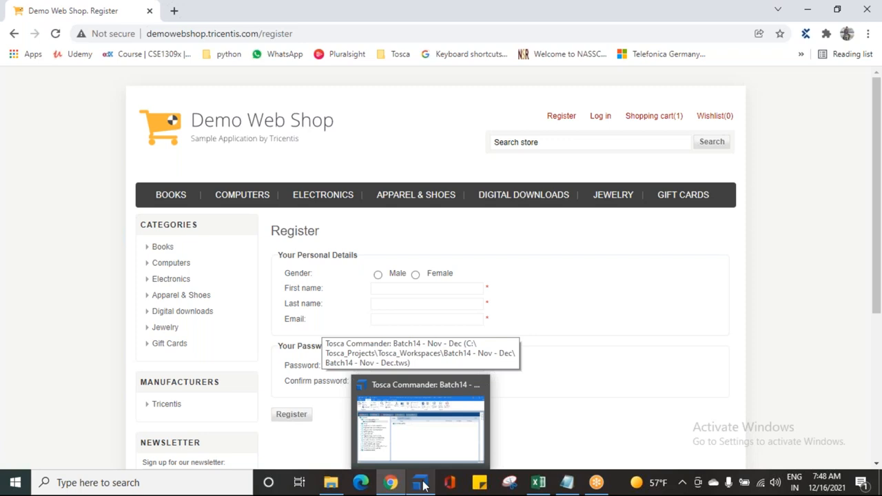
click(424, 477)
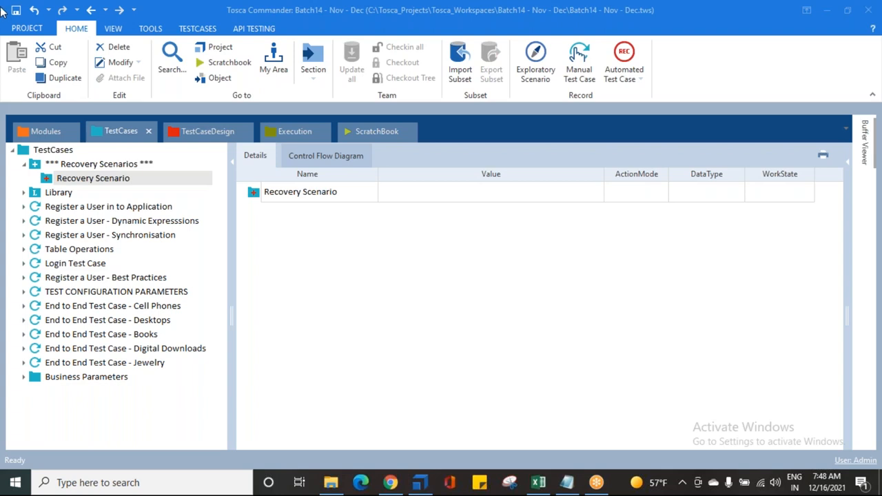
click(47, 180)
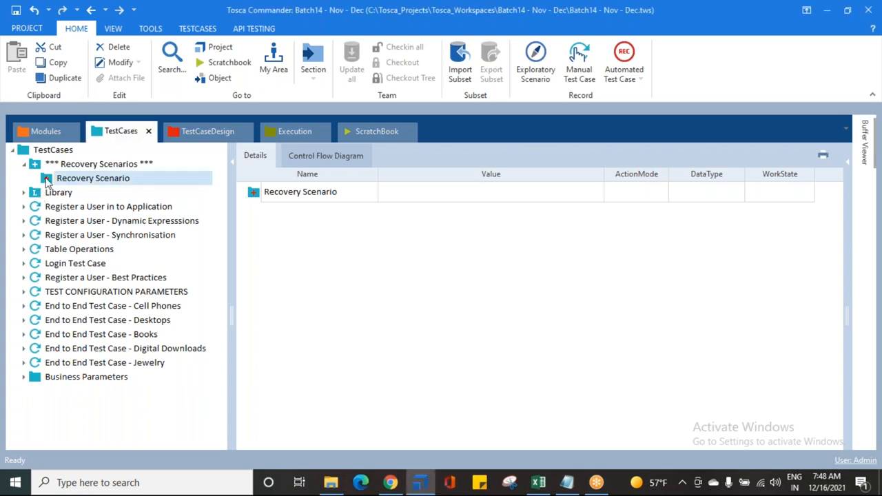
Search the modules for "SEND" and add the TBox Send Keys test step to the recovery scenario
click(65, 179)
right_click(65, 180)
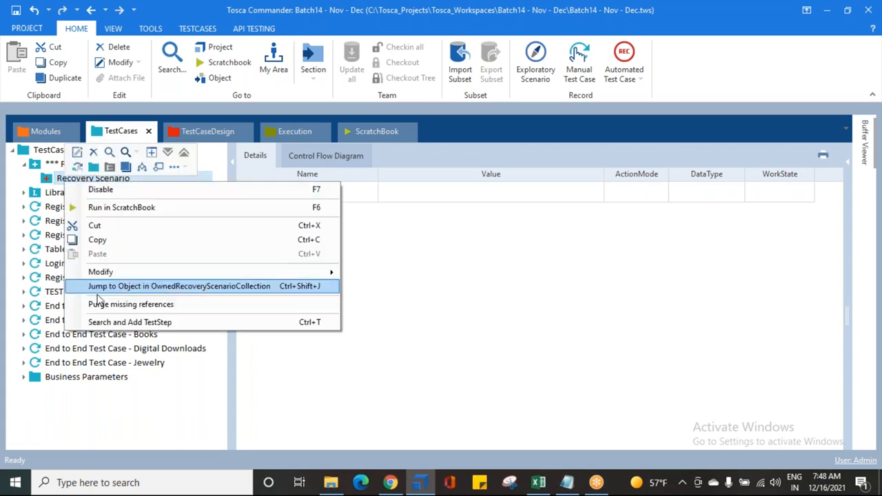
click(115, 322)
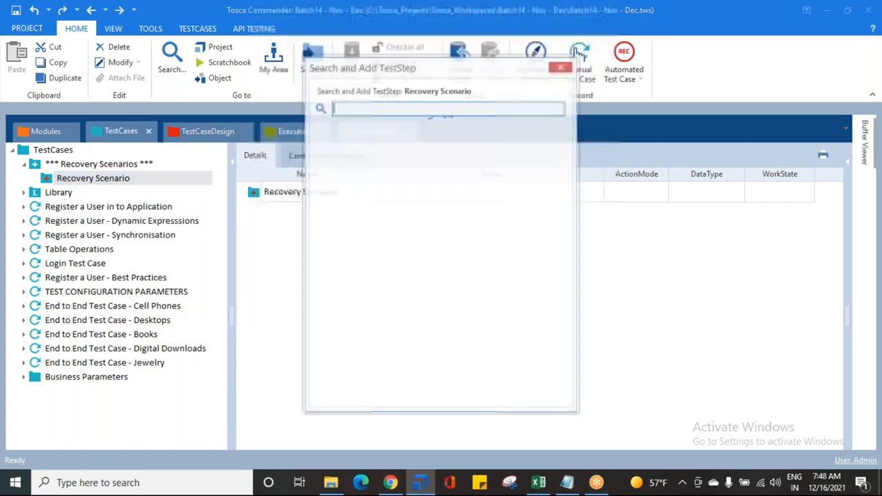
text(SEND)
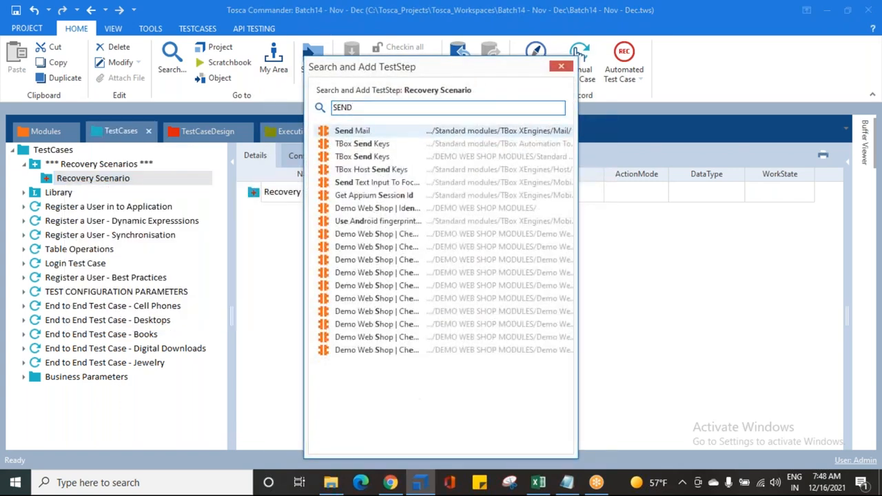
key(Down)
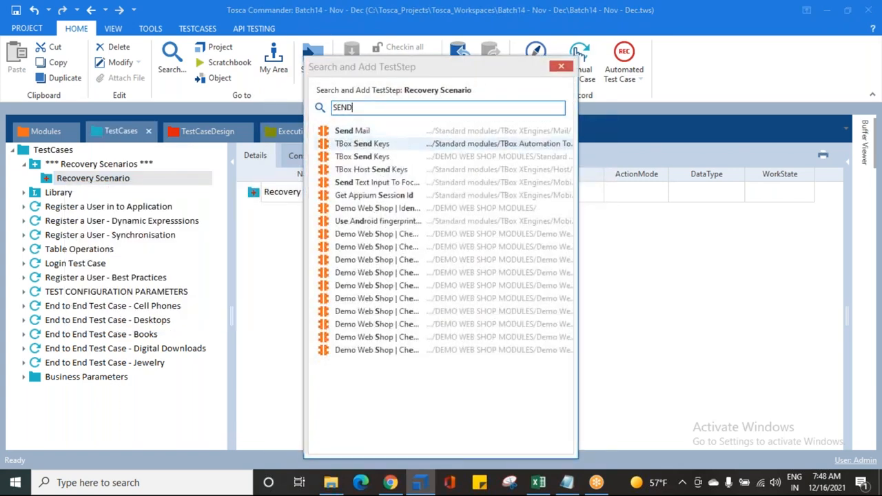
key(Return)
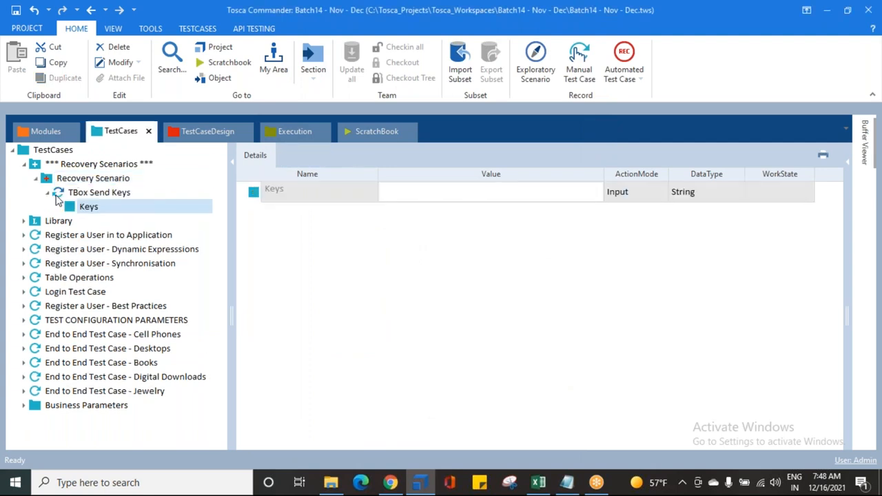
key(Return)
click(48, 193)
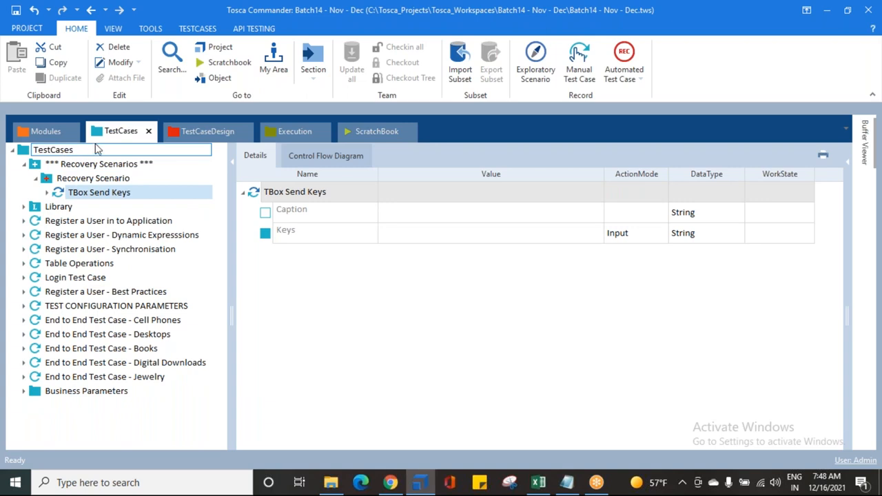
Add a second TBox Send Keys step to the recovery scenario from the Basic Windows Operations folder of TBox Automation Tools
click(48, 133)
click(24, 164)
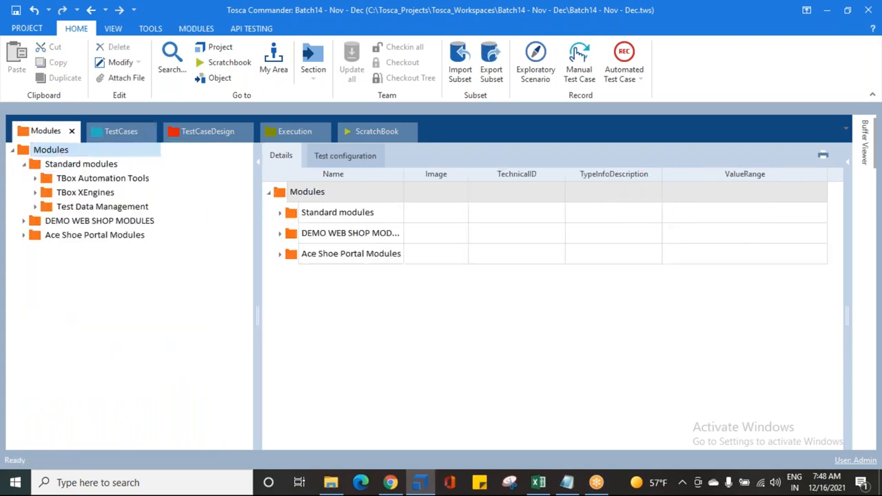
click(34, 178)
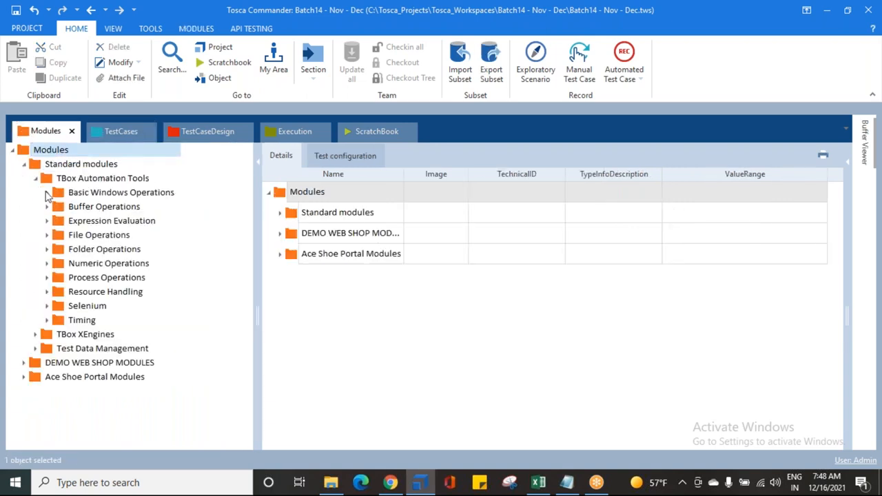
click(47, 193)
click(94, 235)
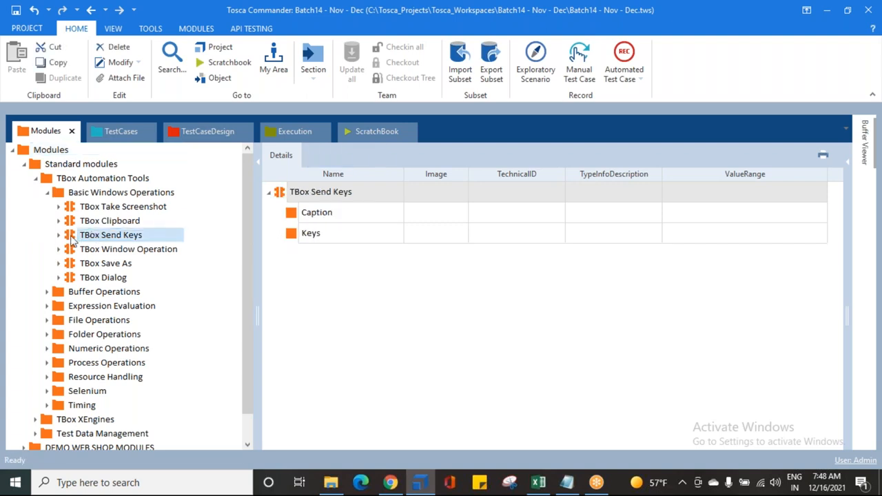
drag(72, 240, 93, 180)
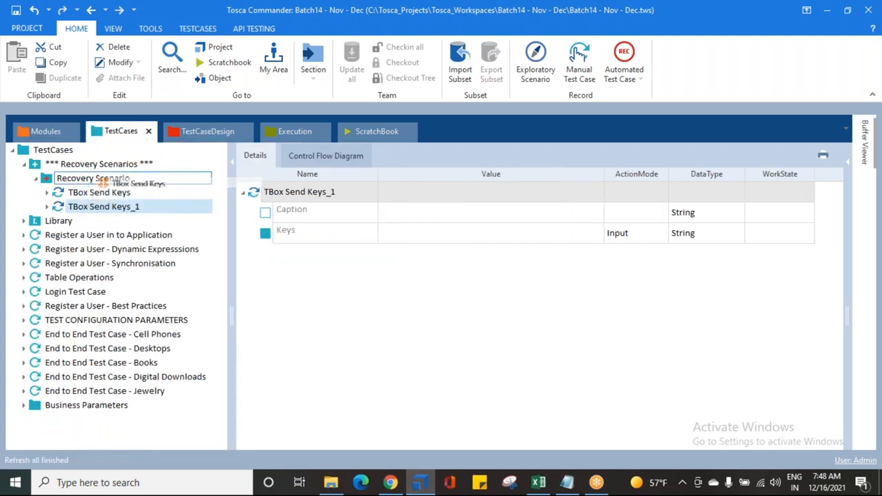
Collapse the TBox Automation Tools and Standard modules folders, and return to the second Send Keys step in the test cases
click(41, 131)
click(35, 178)
click(24, 165)
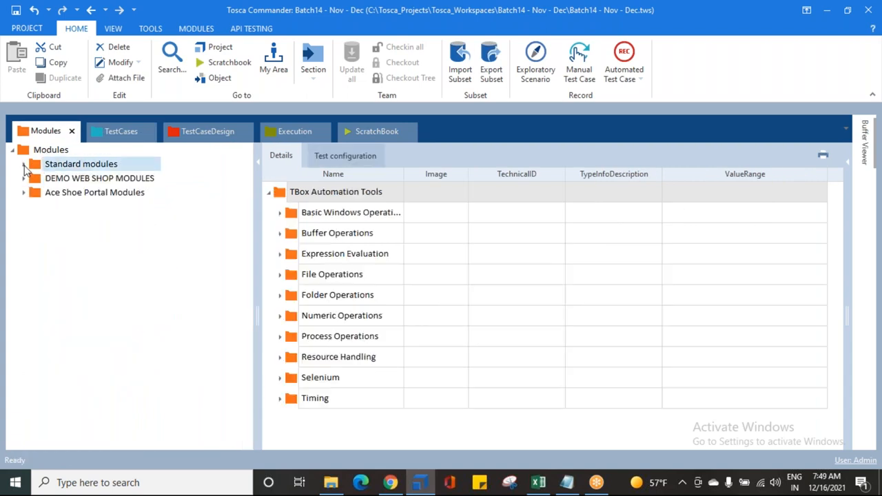
click(112, 132)
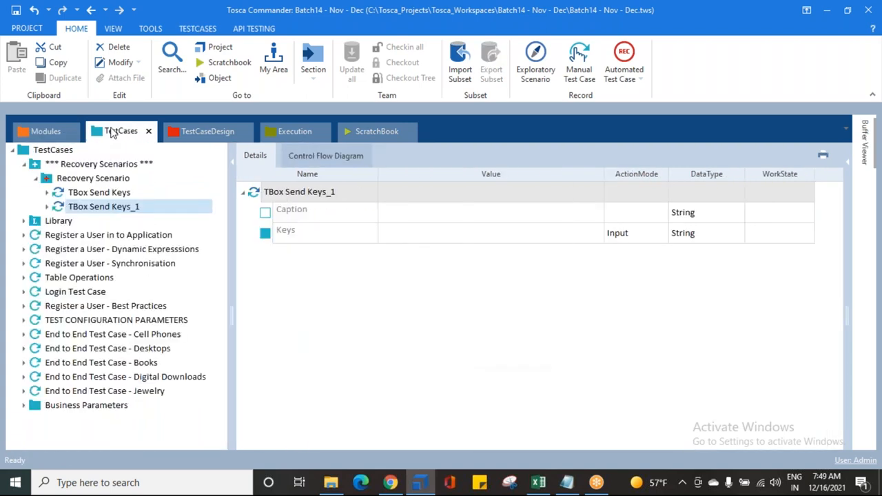
click(100, 207)
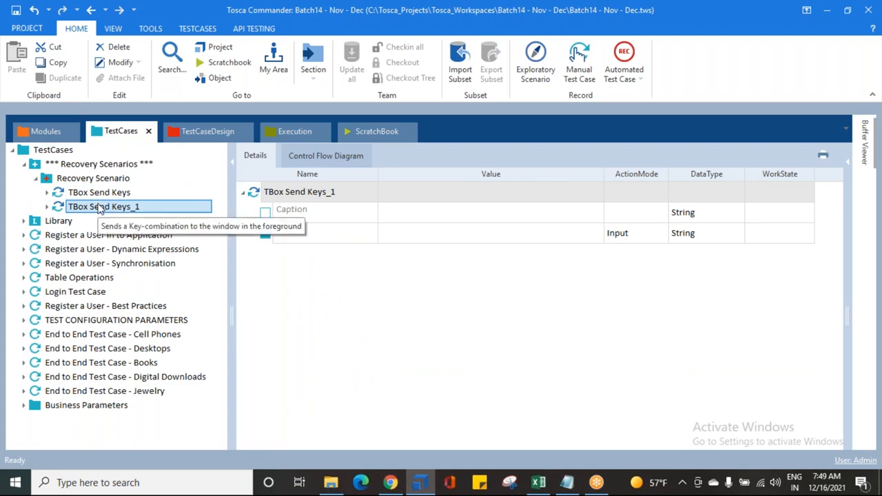
Check the Demo Web Shop page title in Chrome and set the first TBox Send Keys step's Caption to "Demo *"
click(95, 197)
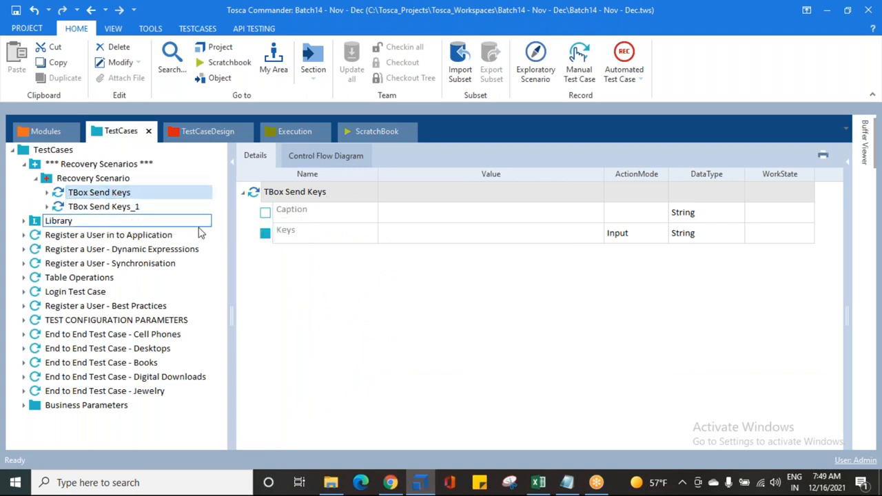
click(303, 215)
click(403, 213)
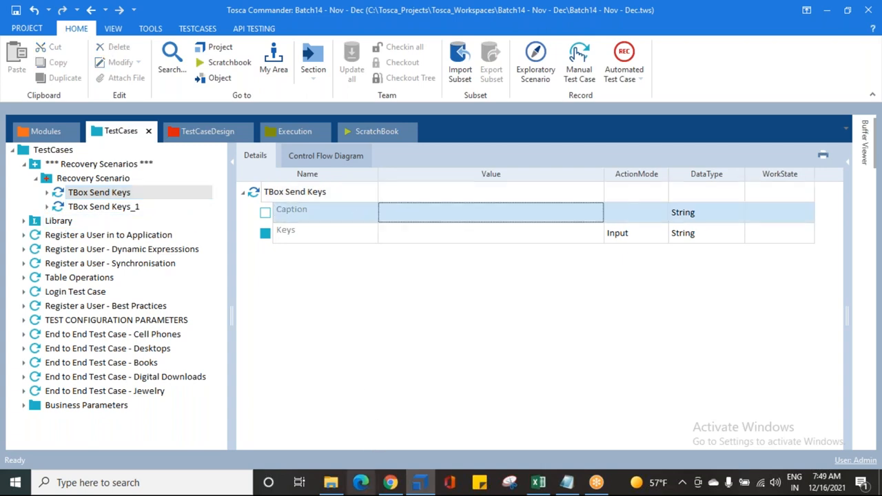
click(390, 483)
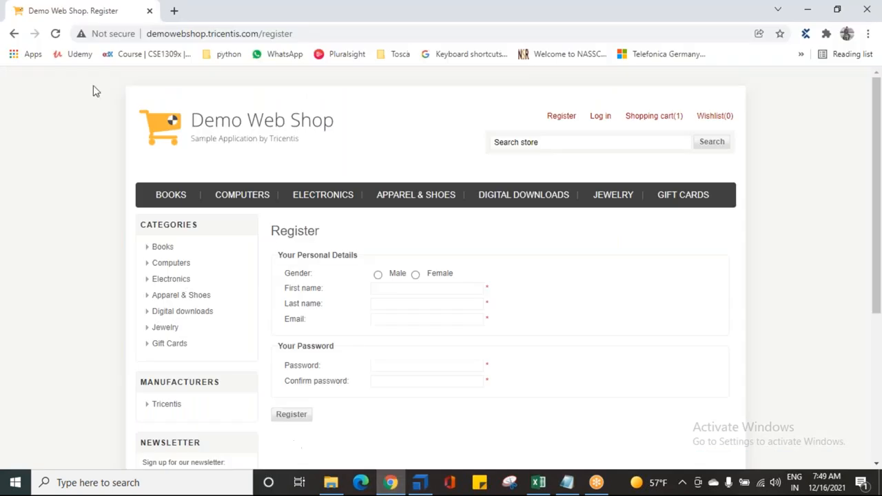
click(422, 483)
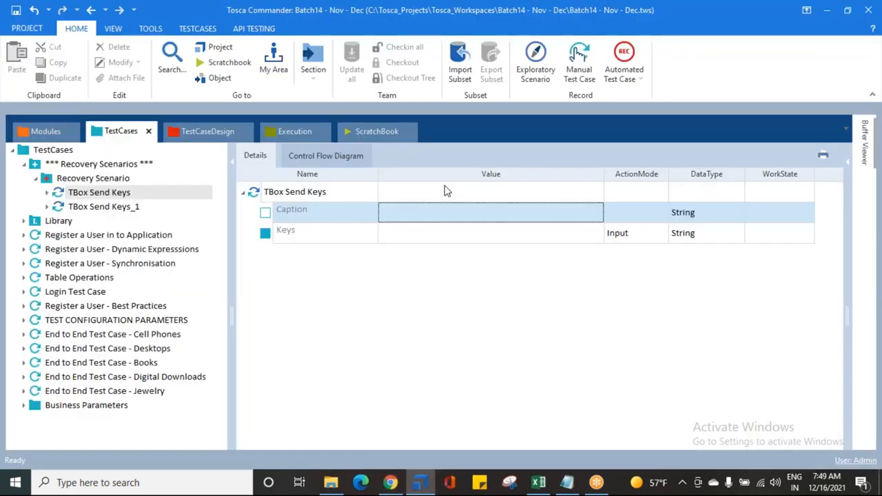
click(405, 209)
text(dEMO)
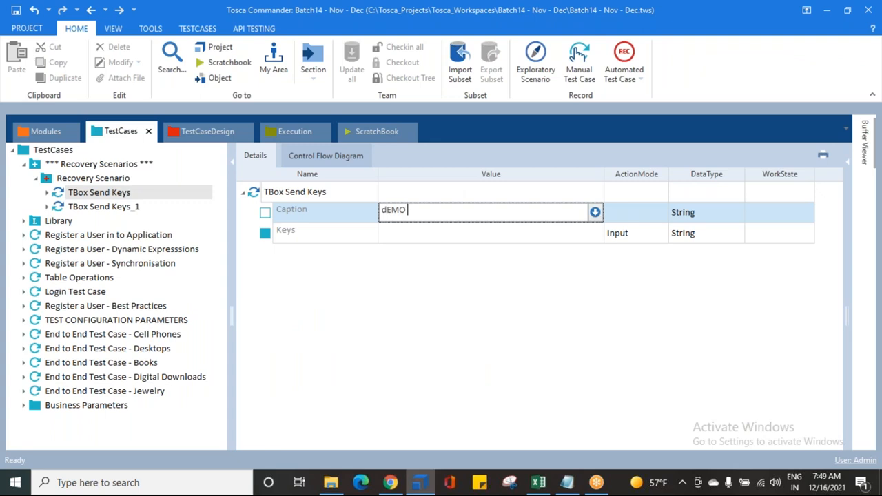
key(BackSpace)
key(BackSpace)
key(BackSpace)
key(BackSpace)
text(Demo)
click(439, 281)
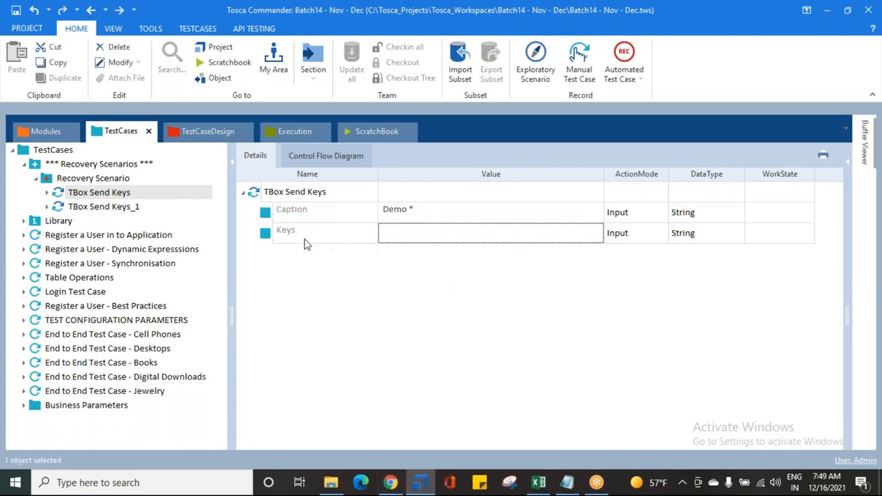
Set the Keys value of the first TBox Send Keys step to the {ESC} keyboard command
click(404, 236)
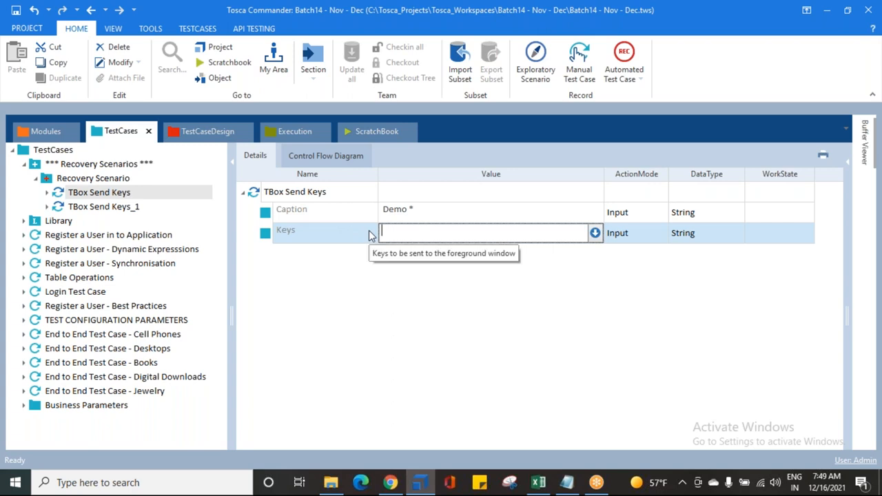
text({)
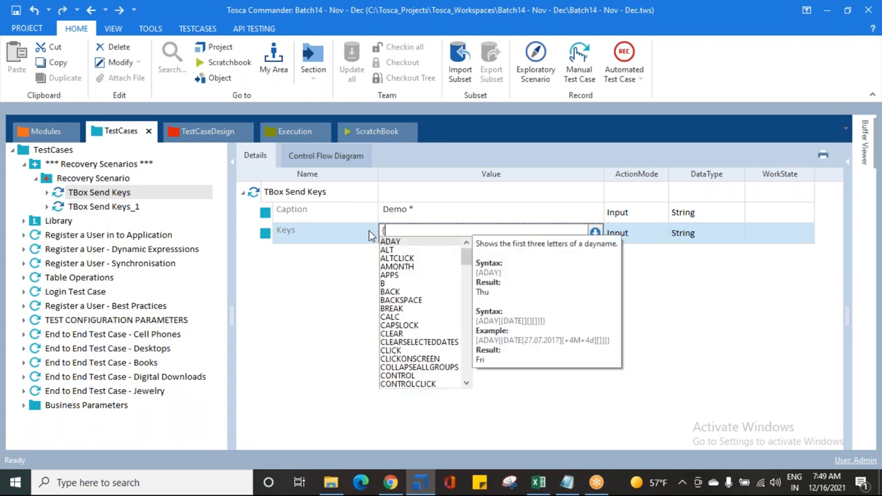
text(esc)
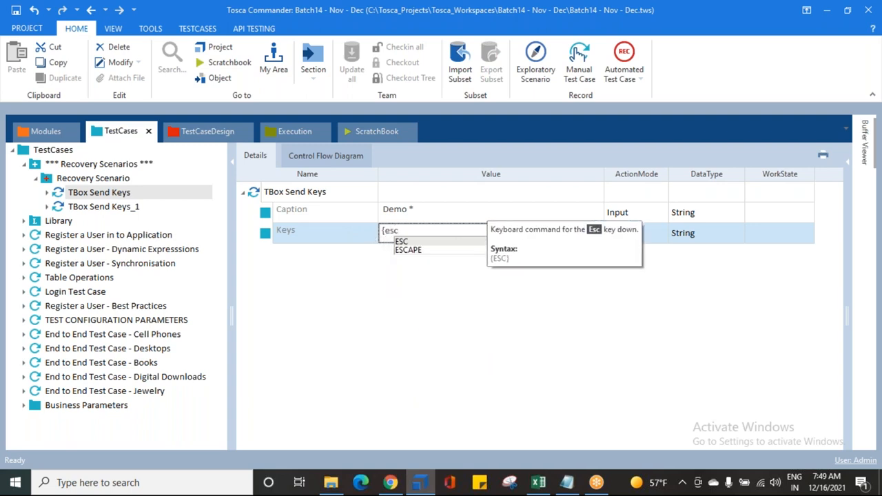
key(Return)
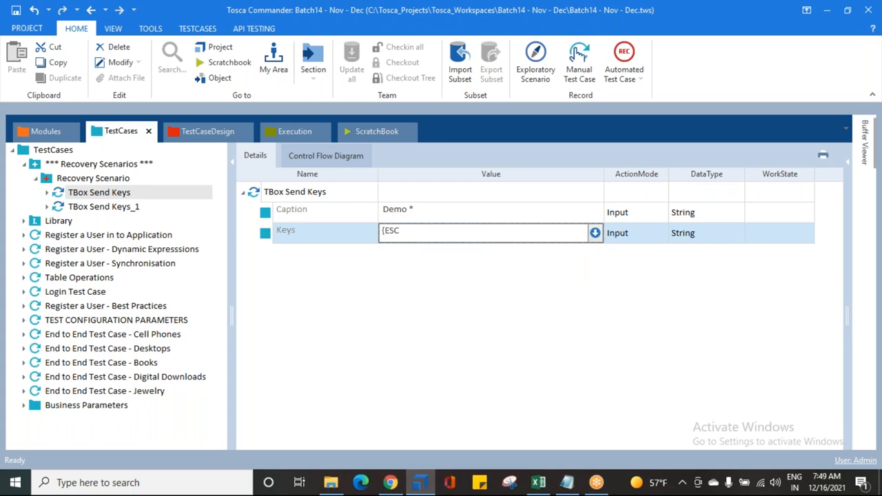
key(Return)
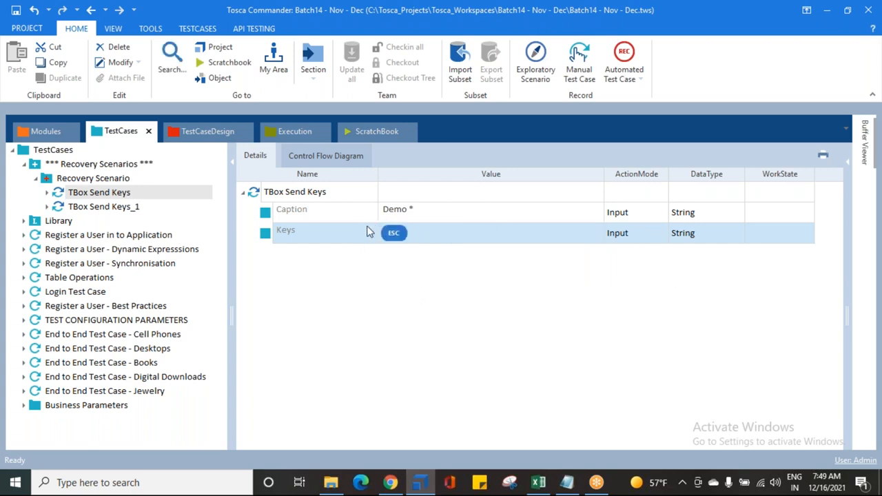
Rename the first TBox Send Keys step as "TBox Send Keys - ESC"
click(114, 195)
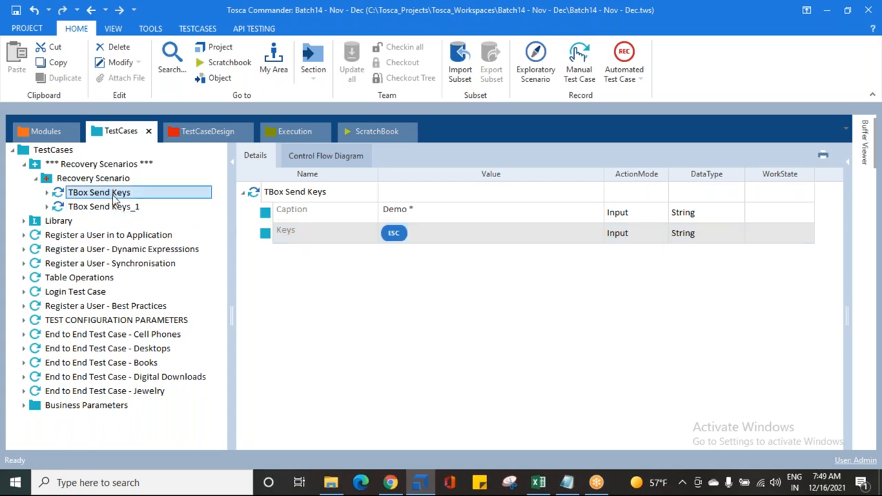
click(143, 194)
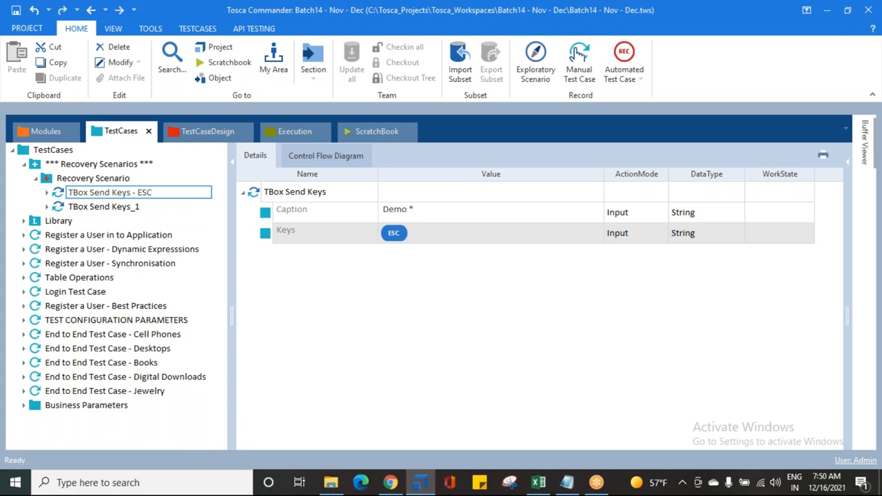
key(Return)
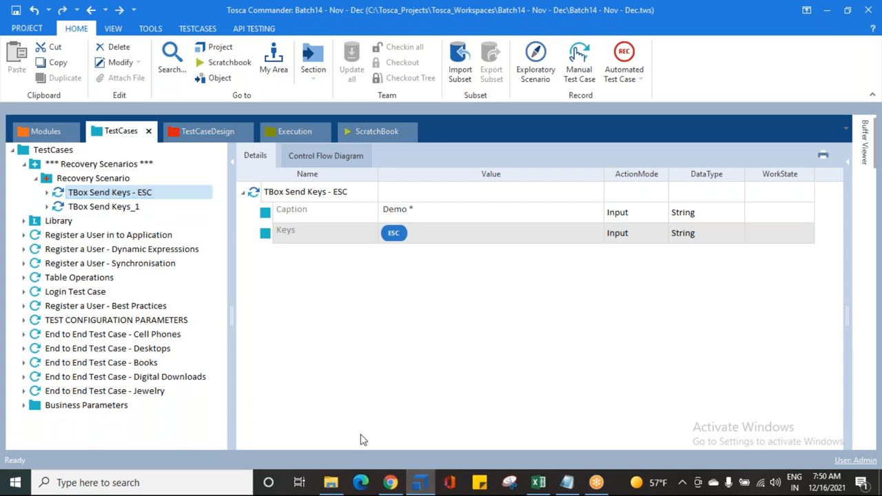
Trigger Demo Web Shop's empty-search alert in Chrome and, from Tosca Commander, run the TBox Send Keys - ESC step in ScratchBook
click(391, 483)
click(710, 142)
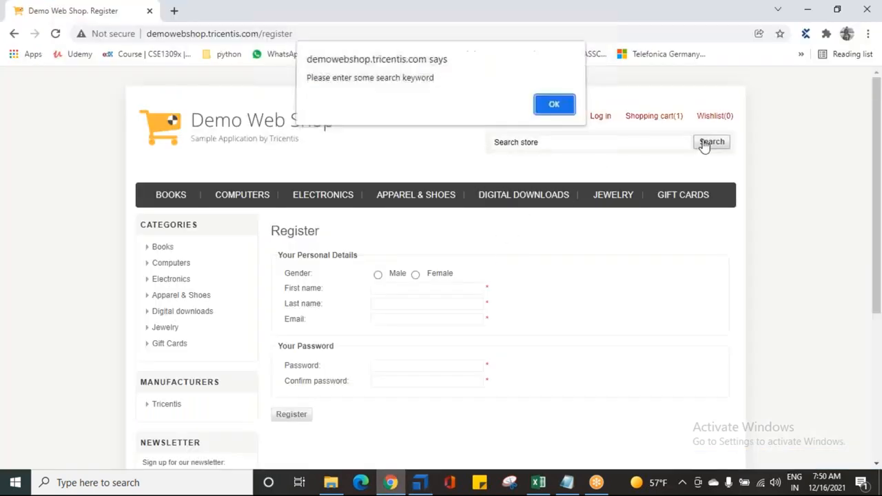
click(419, 482)
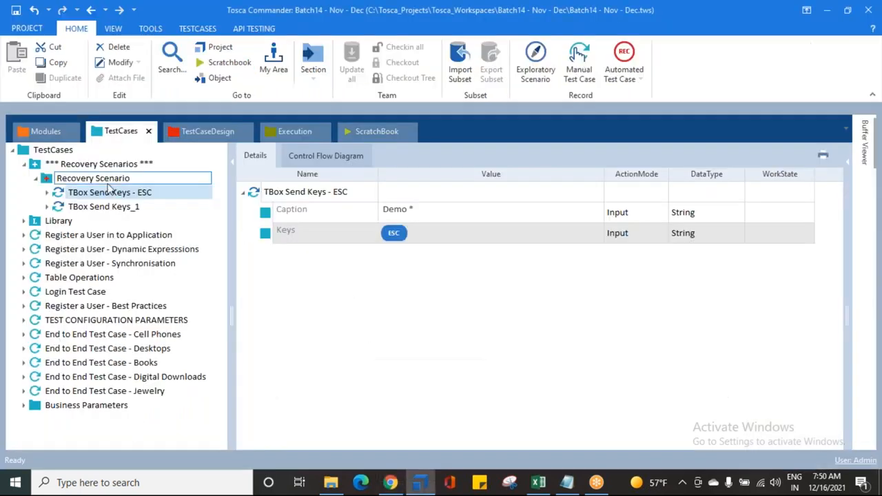
right_click(111, 198)
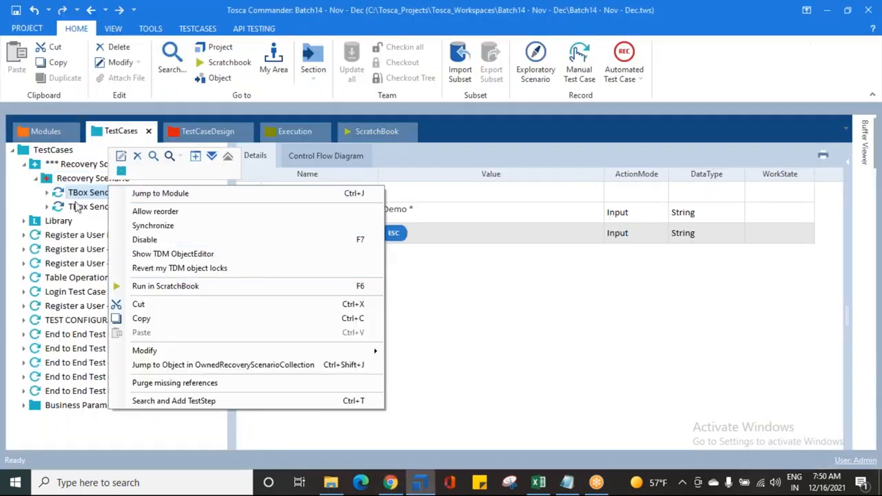
right_click(77, 197)
click(134, 291)
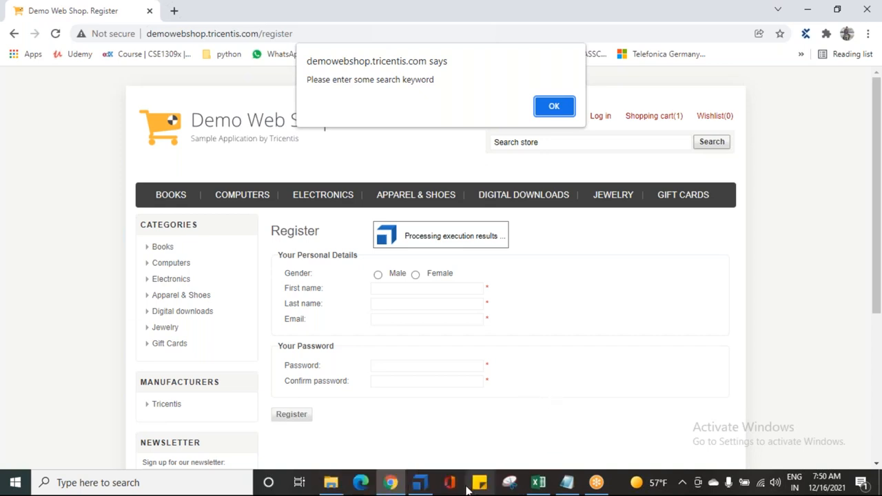
Switch to Tosca Commander, expand the ScratchBook result to read its log info, and check the Keys action mode in the ESC step
click(427, 488)
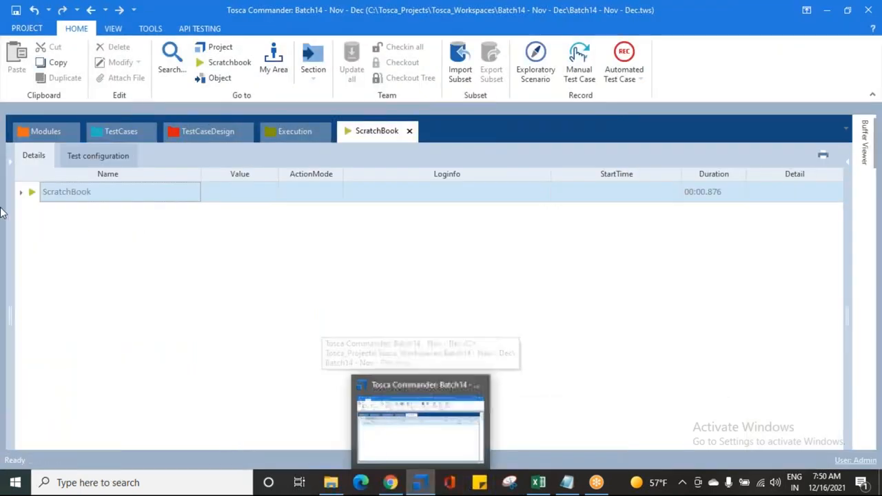
right_click(39, 188)
click(131, 161)
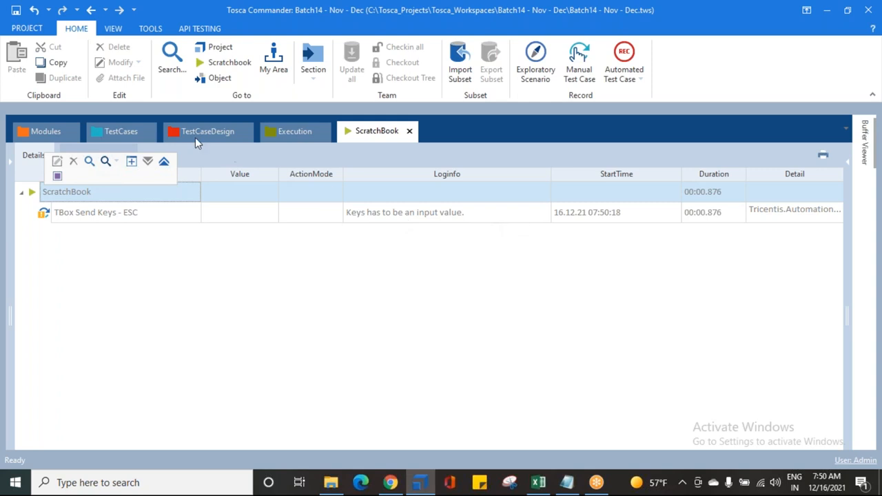
click(102, 127)
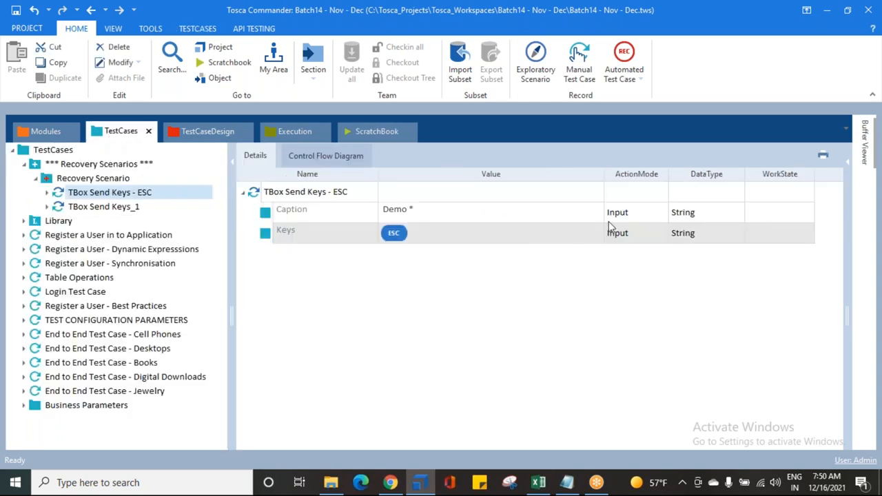
click(623, 233)
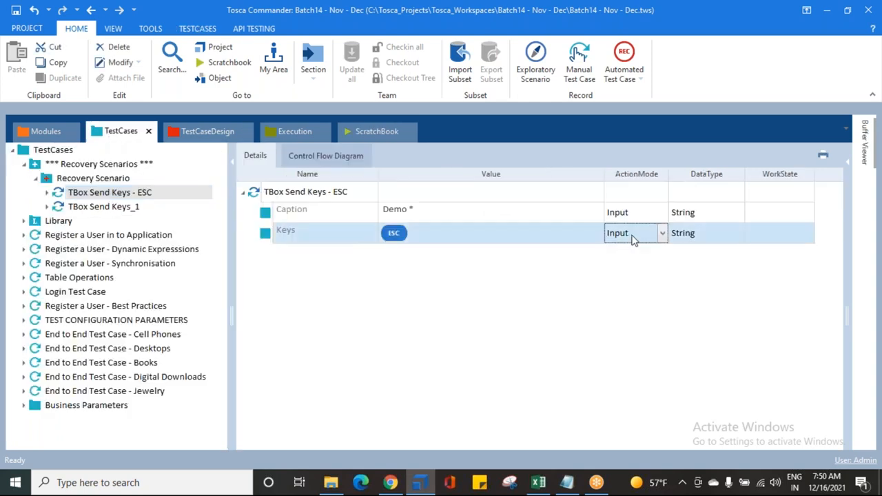
Reread the ESC run's log info in ScratchBook and enclose the ESC step's Keys value in double quotes as "{ESC}"
click(377, 132)
click(385, 218)
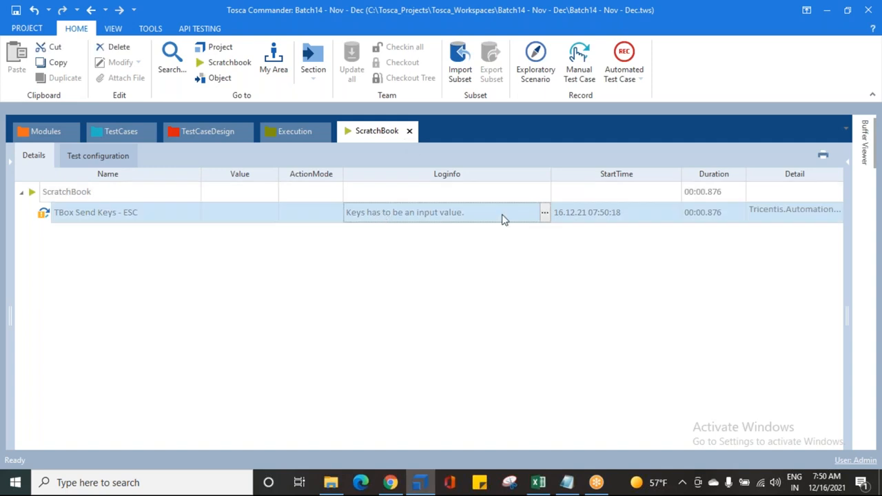
click(121, 131)
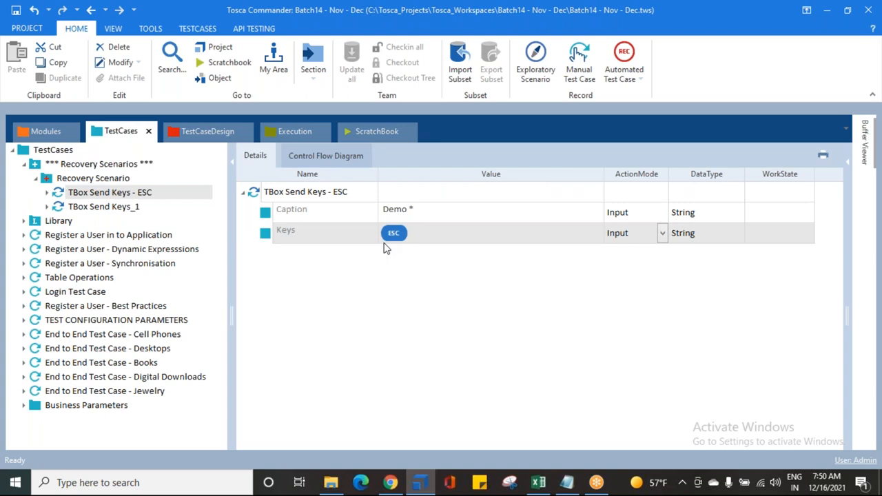
click(423, 236)
click(425, 233)
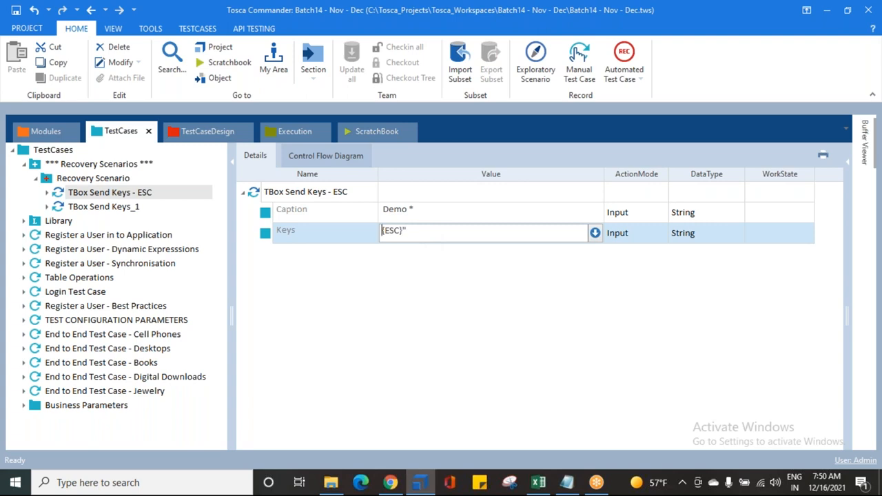
text(")
click(427, 276)
Check that the search alert is open in Chrome and rerun the TBox Send Keys - ESC step in ScratchBook from Tosca Commander
click(390, 482)
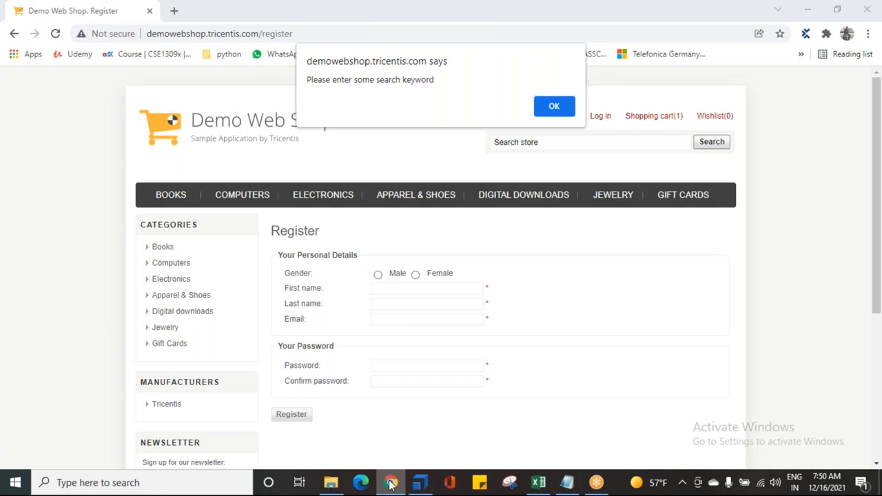
click(390, 483)
click(103, 193)
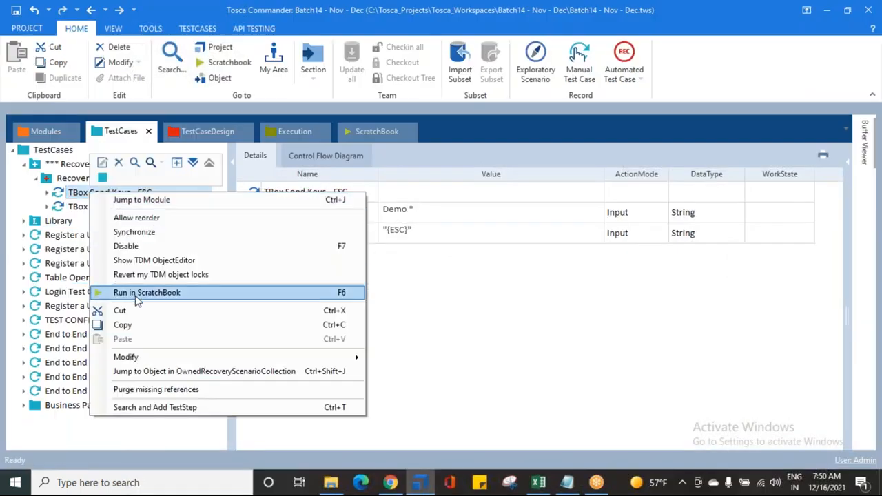
click(138, 293)
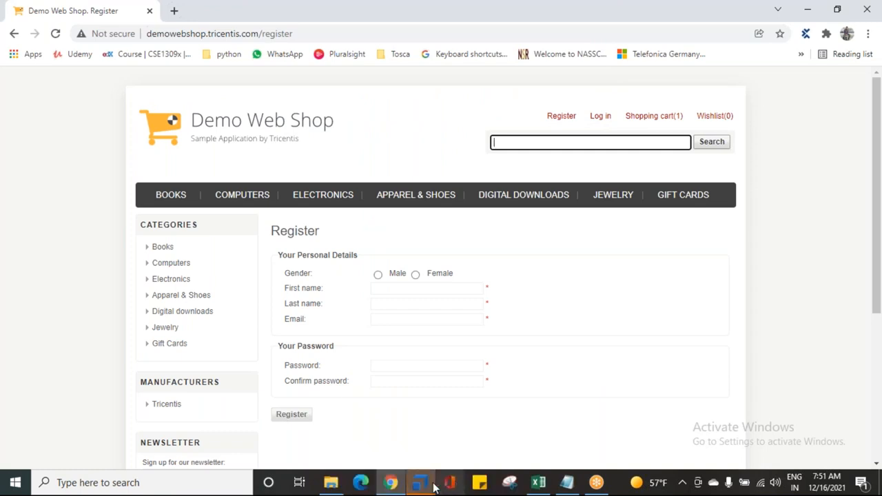
click(420, 483)
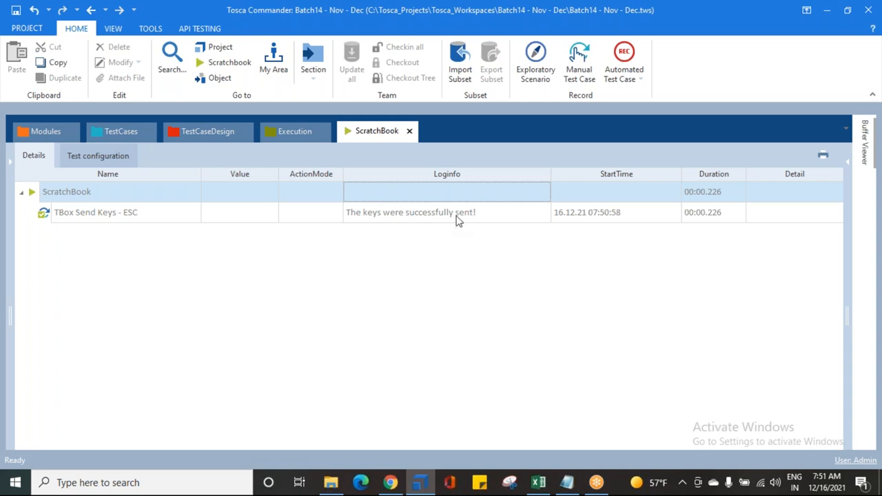
Rename the TBox Send Keys_1 test step as "TBox Send Keys - ENTER"
click(111, 139)
click(121, 208)
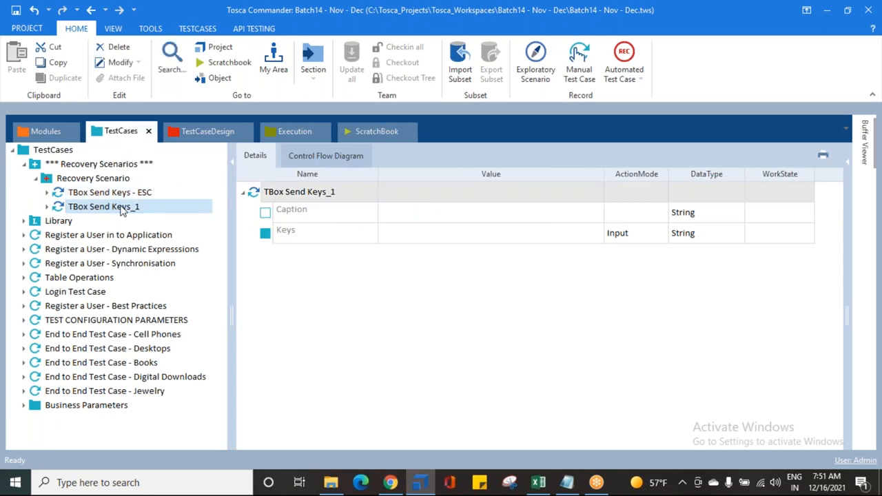
key(F2)
click(169, 202)
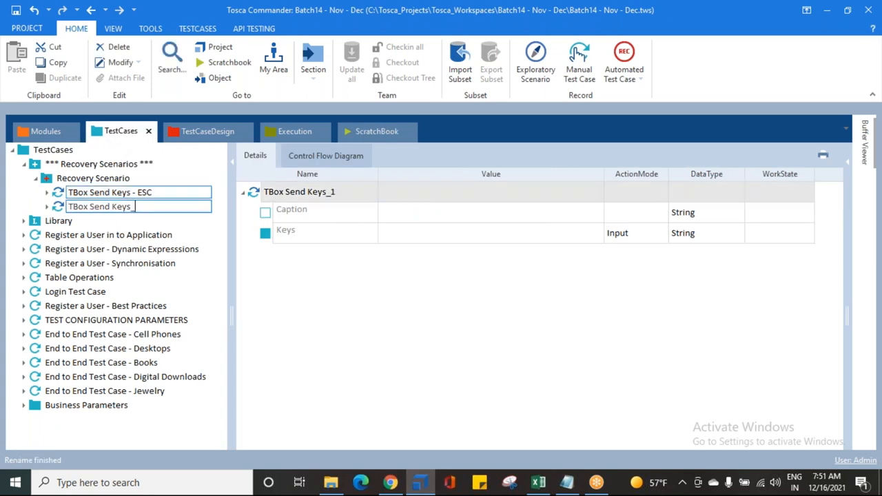
text(- ENTER)
key(Return)
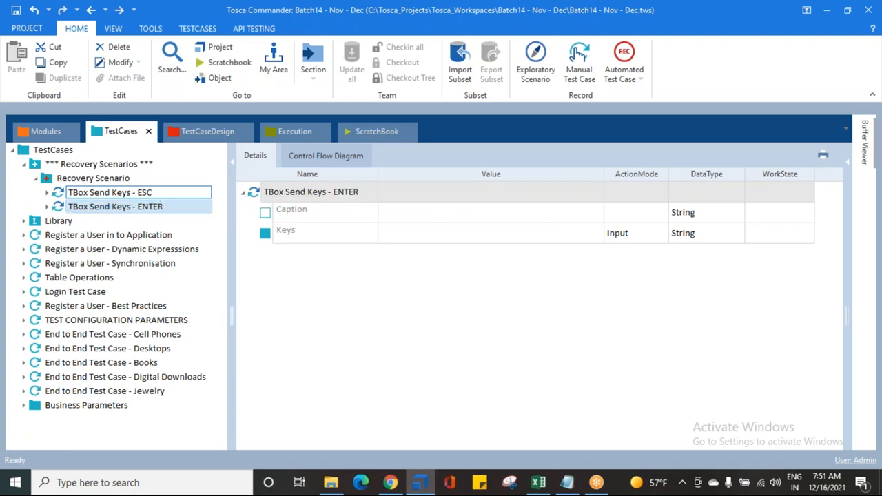
Set the ENTER step's Caption to "Demo *" and its Keys value to the {enter} keyboard command
click(420, 215)
text(Demo *)
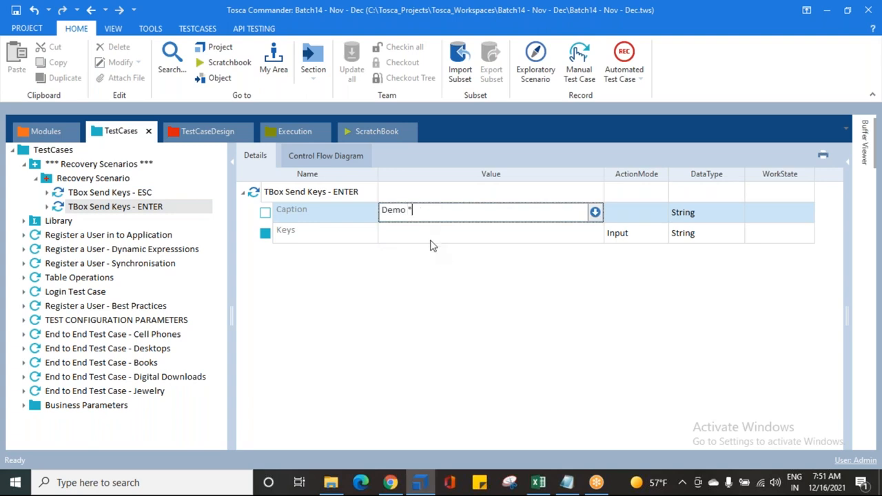
click(429, 235)
text({en)
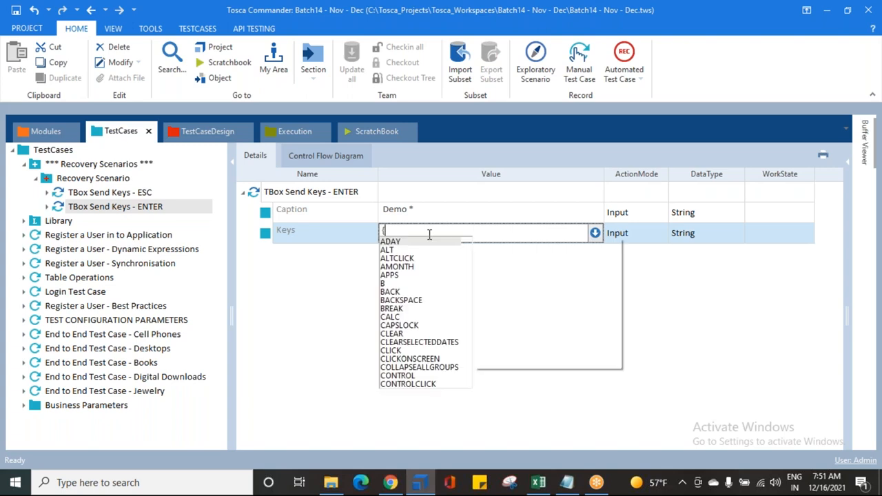
text(t)
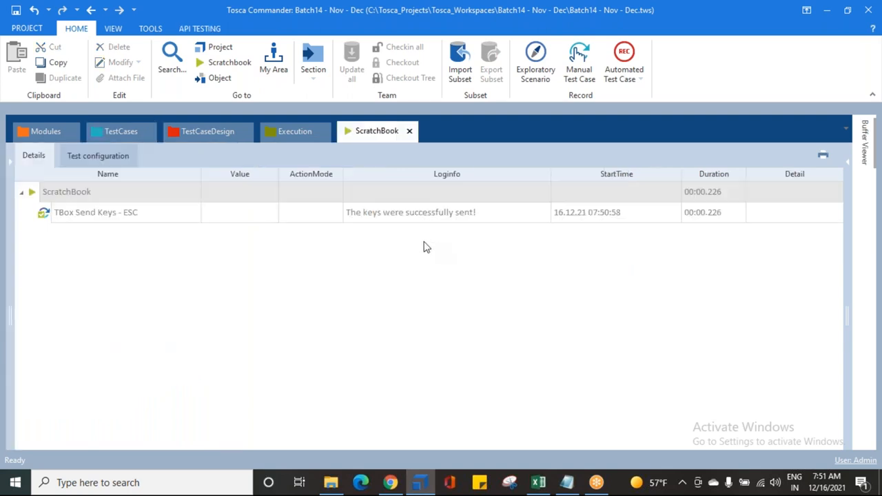
click(133, 127)
click(423, 233)
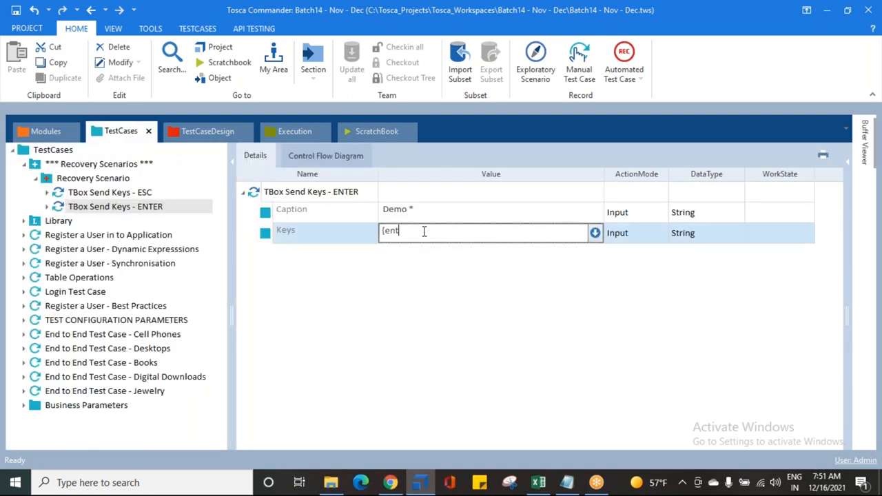
text(er)
key(Return)
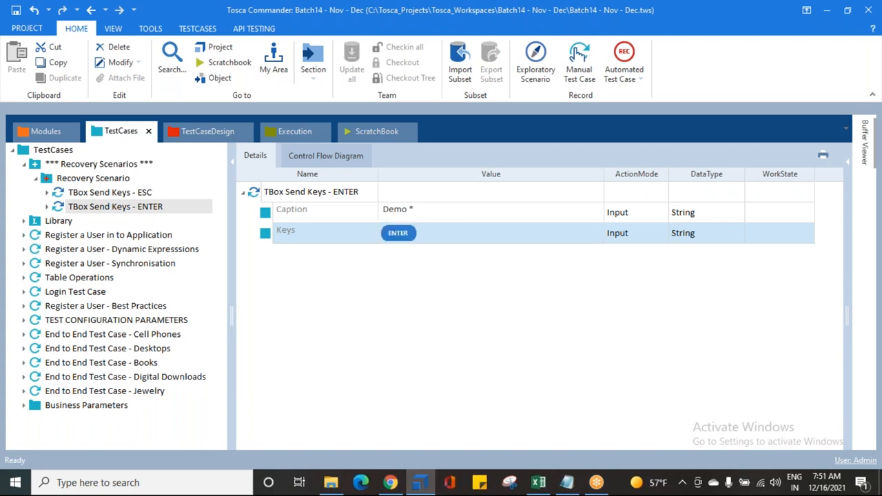
Enclose the ENTER step's Keys value in double quotes as "{enter}"
click(429, 232)
text(")
key(Home)
text(")
key(Return)
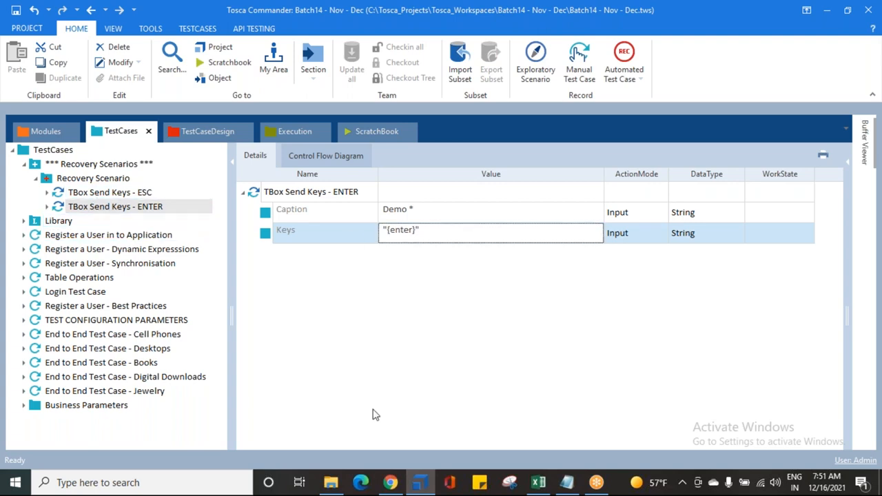
Trigger Demo Web Shop's empty-search alert in Chrome and, from Tosca Commander, run the TBox Send Keys - ENTER step in ScratchBook
click(390, 483)
click(715, 145)
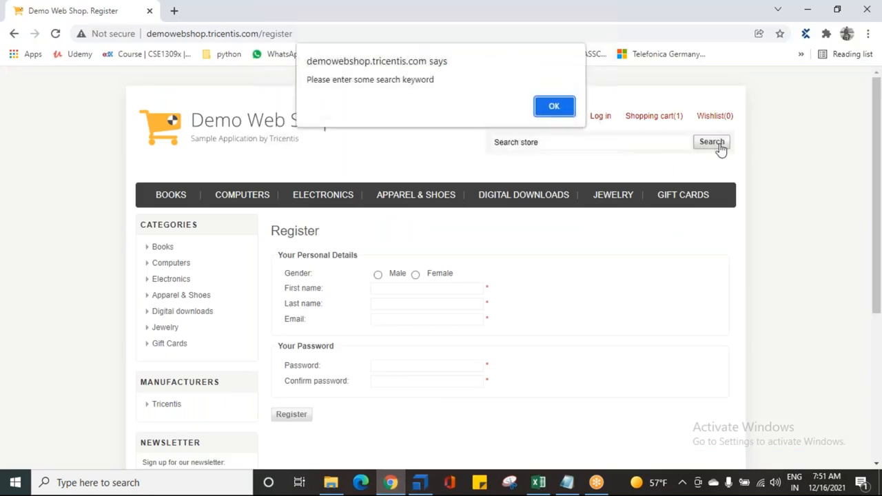
click(420, 482)
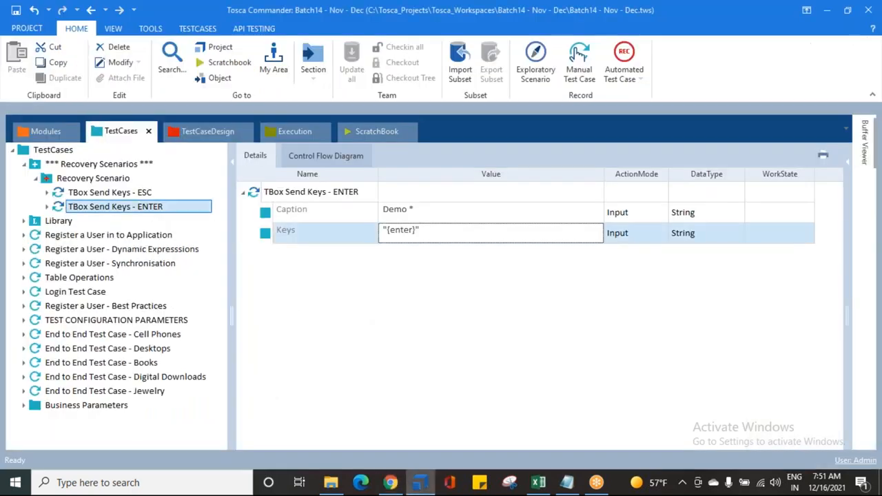
right_click(144, 206)
click(200, 306)
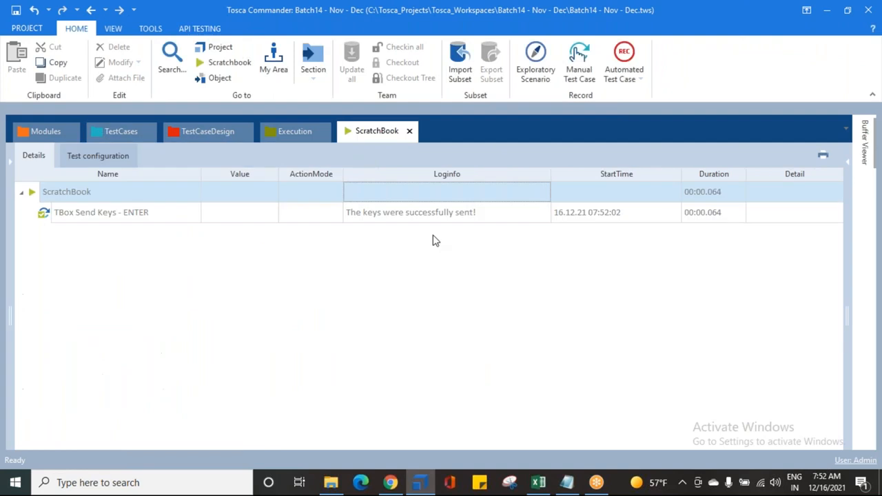
Replace the Keys value of the TBox Send Keys - ENTER step with ~
click(143, 133)
click(440, 235)
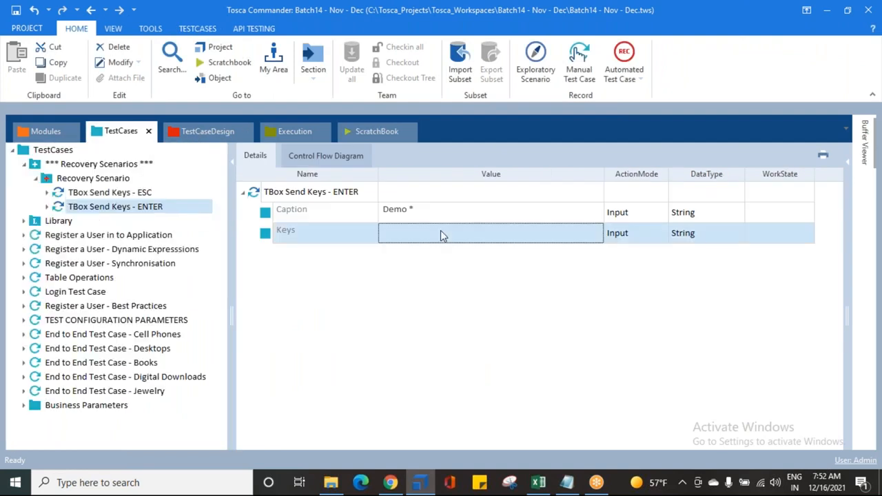
drag(453, 232, 330, 237)
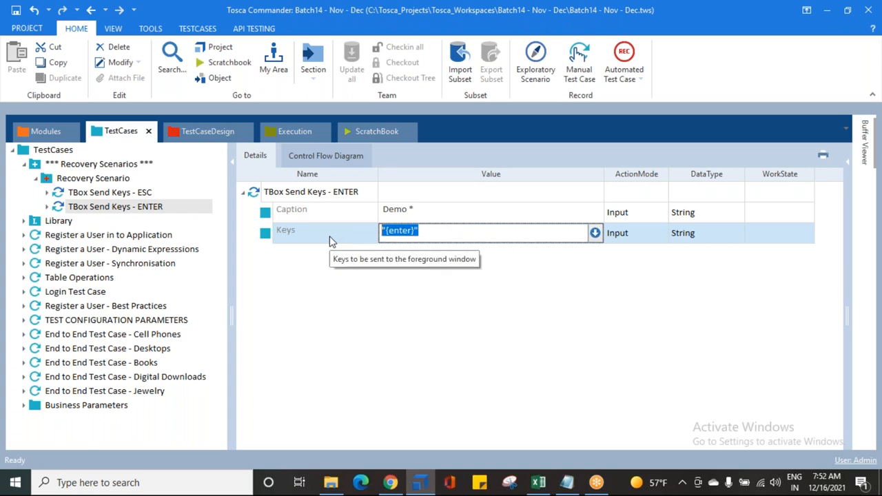
key(BackSpace)
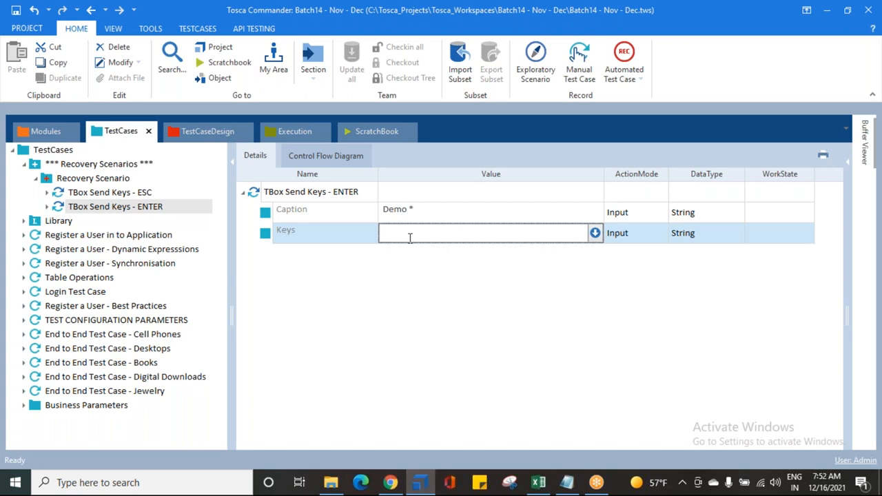
text(~)
click(381, 246)
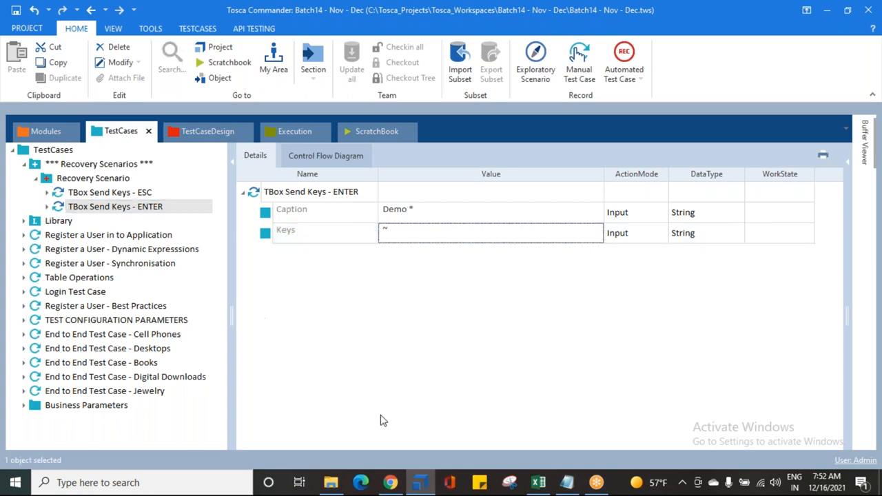
Bring up the empty-search alert again in Chrome and rerun the ENTER step with its ~ key in ScratchBook from Tosca Commander
click(389, 481)
click(710, 143)
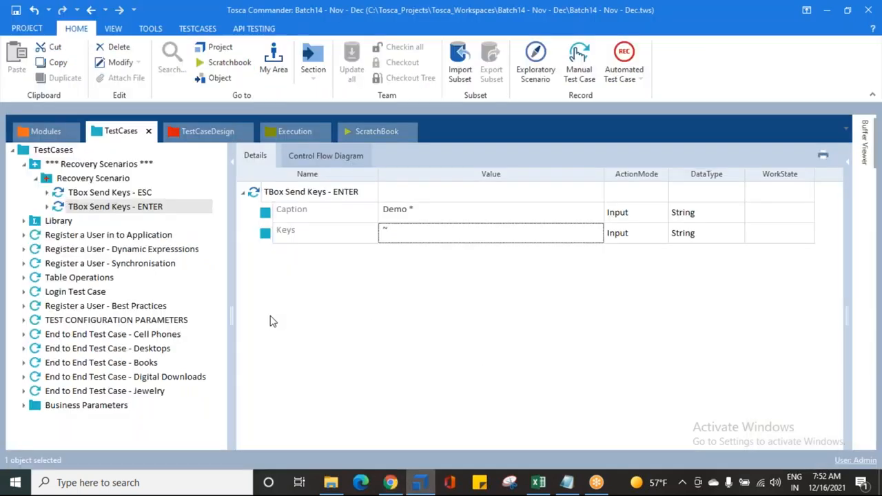
click(420, 482)
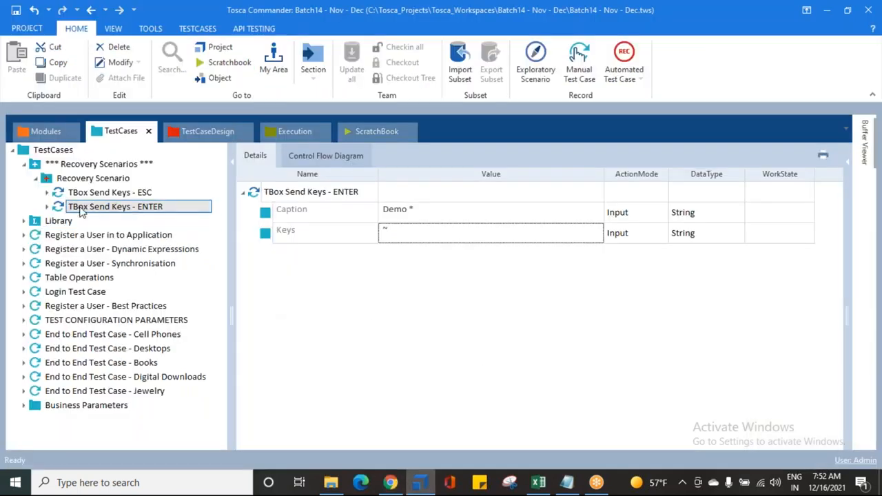
right_click(81, 208)
click(162, 306)
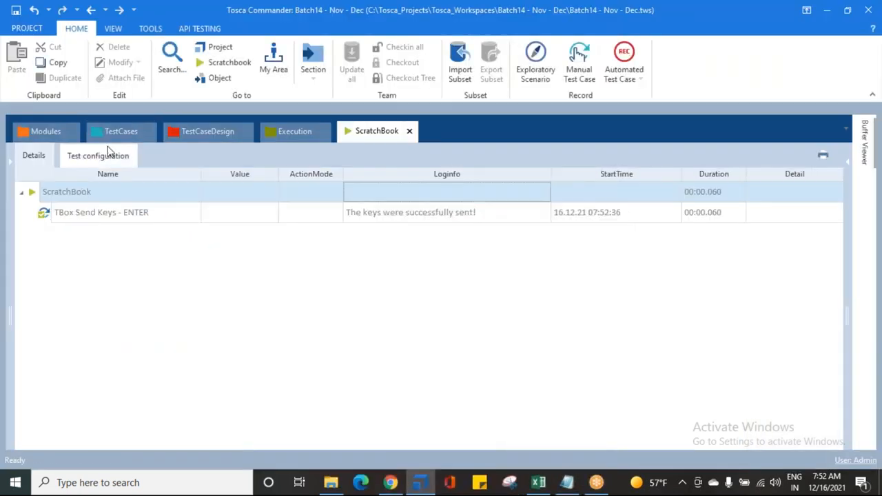
Copy the TBox Send Keys - ESC step and paste it into the Recovery Scenario as a third step
click(116, 132)
click(103, 195)
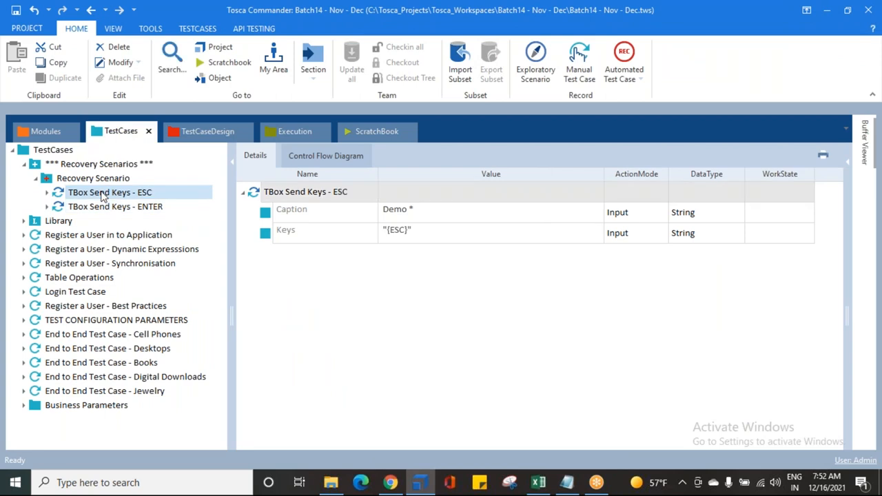
click(97, 179)
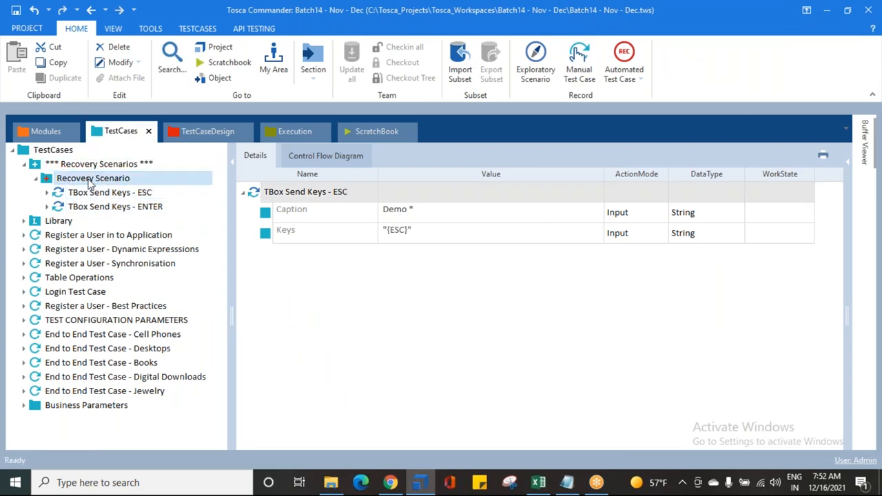
key(ctrl+v)
Rename the pasted copy of the ESC step as "TBox Send Keys - Refresh the Page"
click(109, 221)
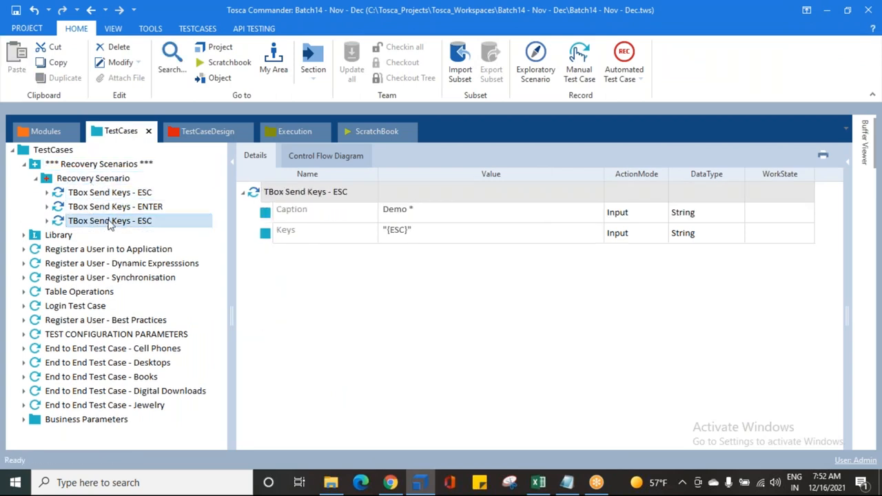
click(109, 223)
click(180, 221)
key(BackSpace)
key(BackSpace)
key(BackSpace)
text(Refres)
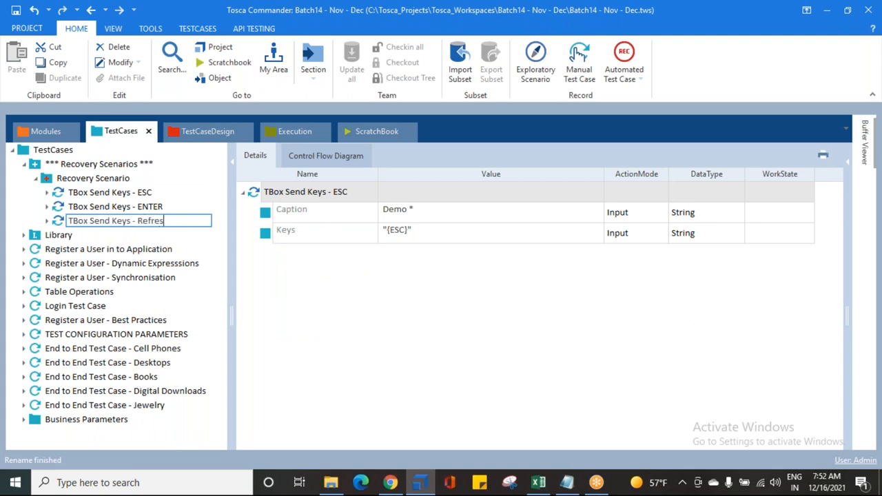
text(h the Page)
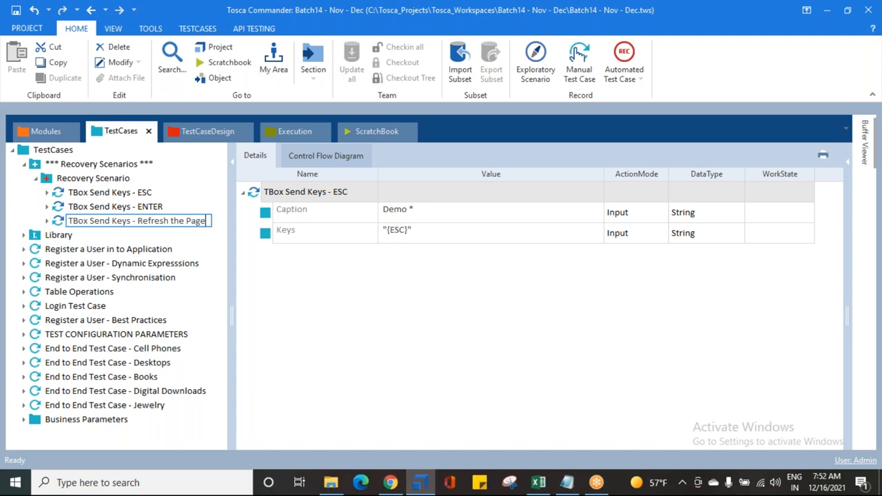
key(Return)
Replace the Keys value of the TBox Send Keys - Refresh the Page step with "{F5}"
click(420, 232)
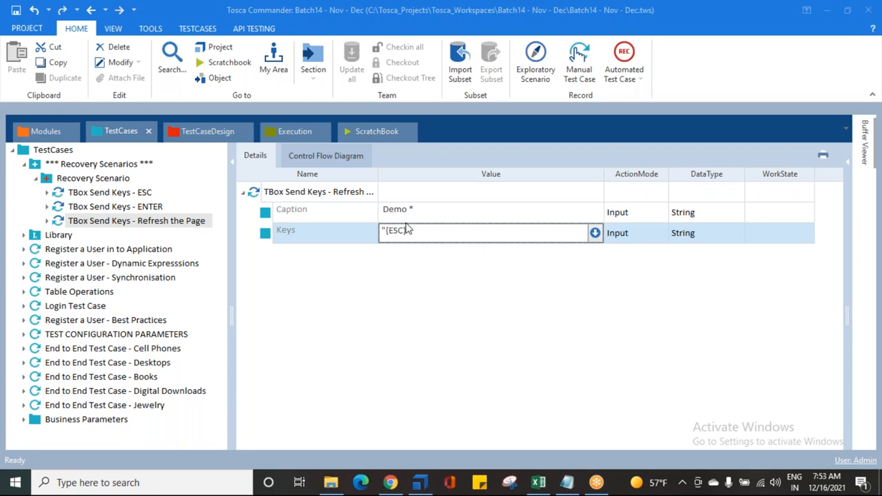
drag(427, 233, 356, 230)
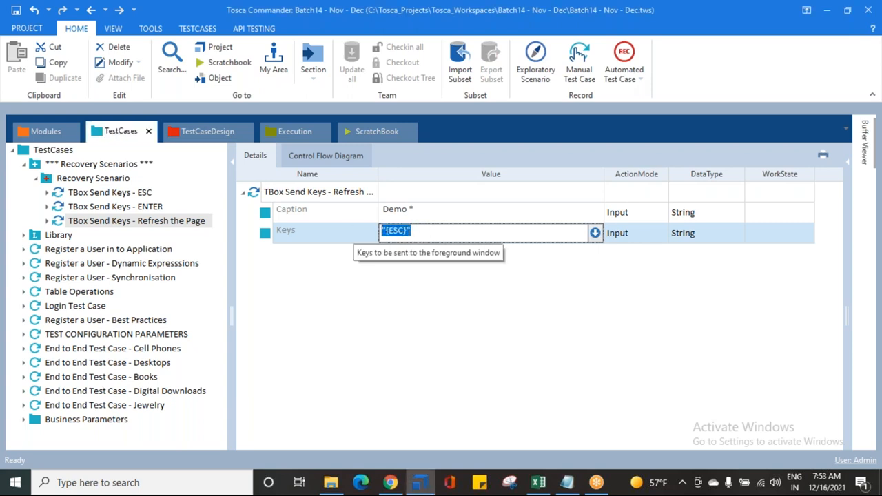
key(BackSpace)
text("")
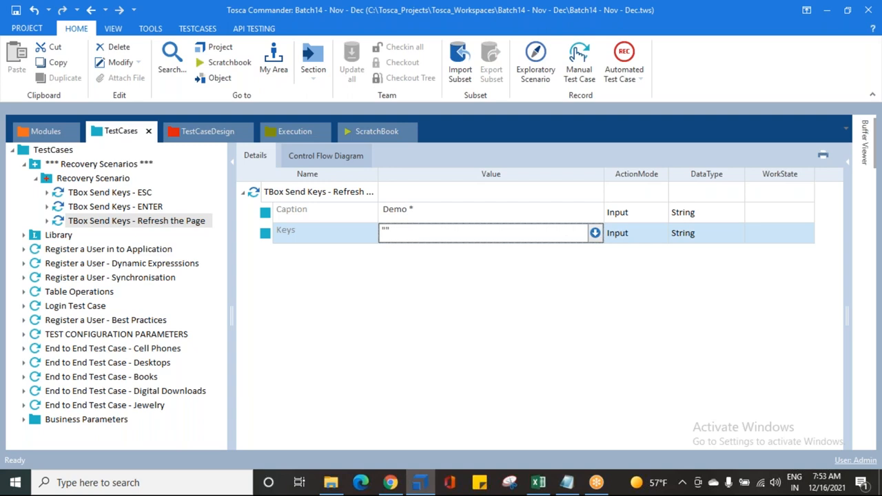
text({)
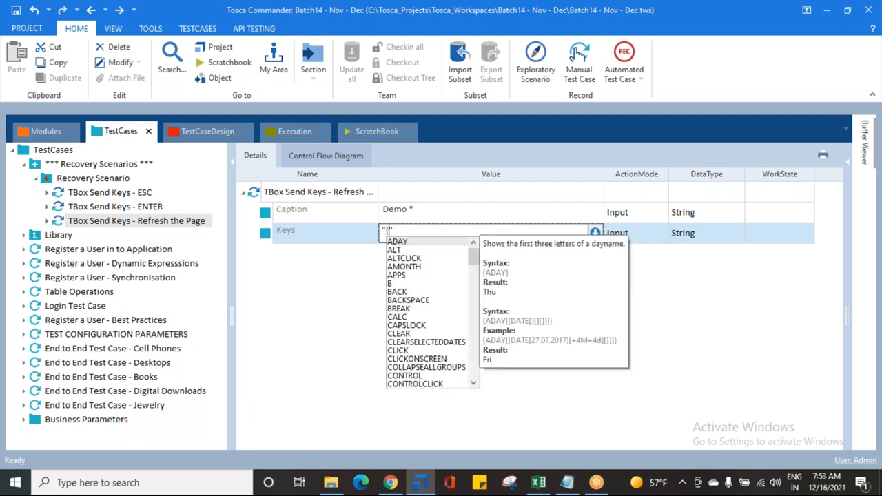
text(F)
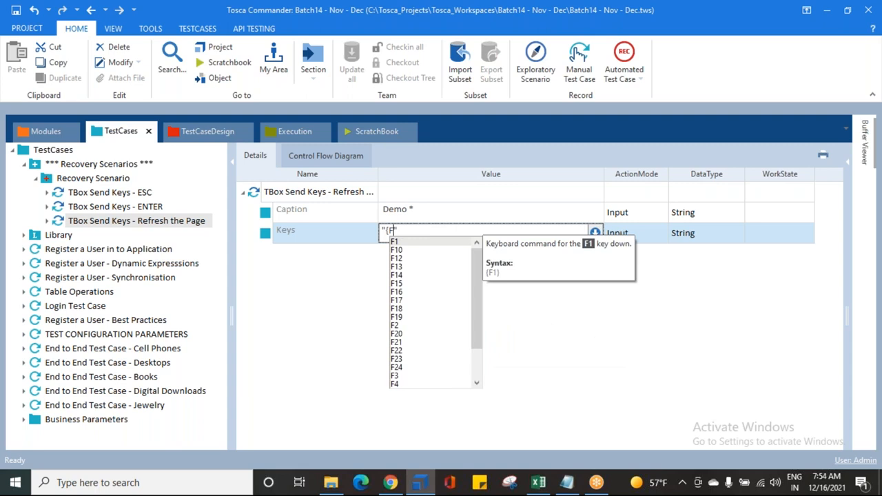
text(5})
key(Return)
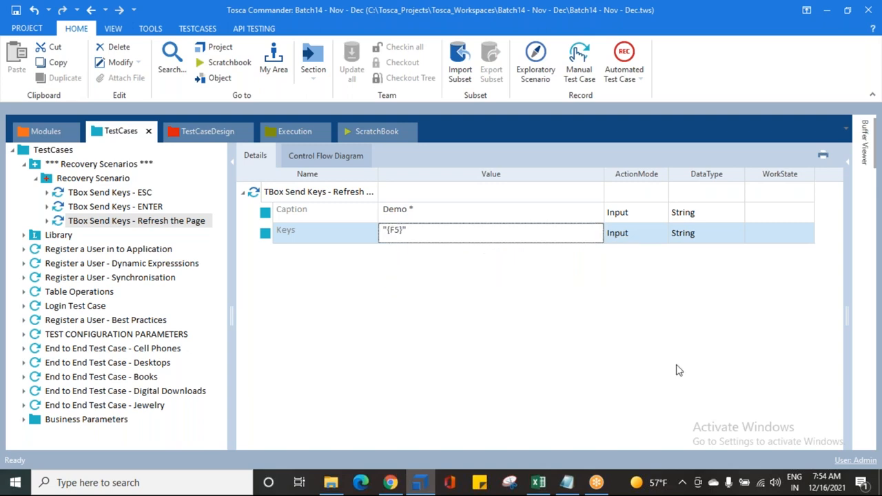
Run the Refresh the Page step in ScratchBook after an empty search on Demo Web Shop in Chrome, and save the Tosca Commander workspace
click(396, 484)
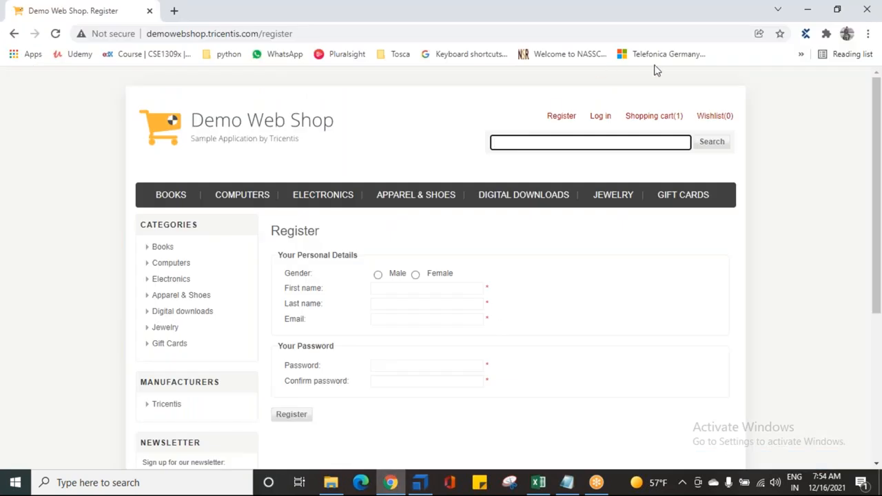
click(710, 142)
click(411, 484)
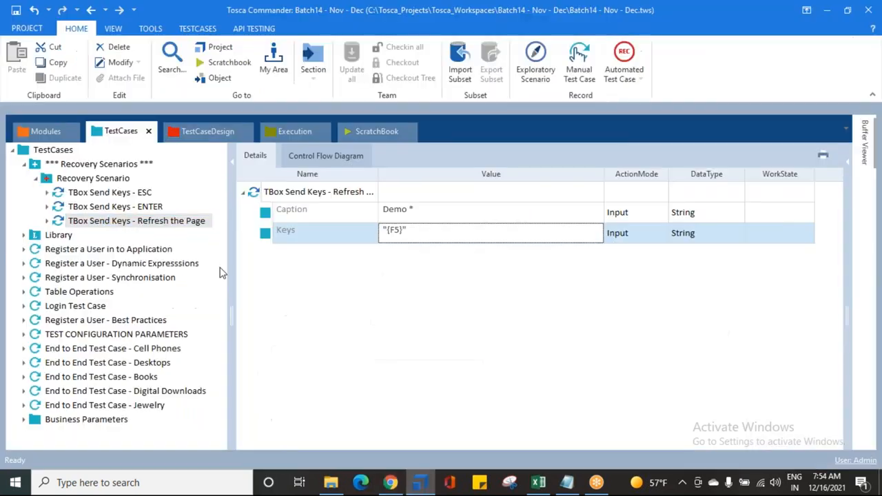
right_click(105, 220)
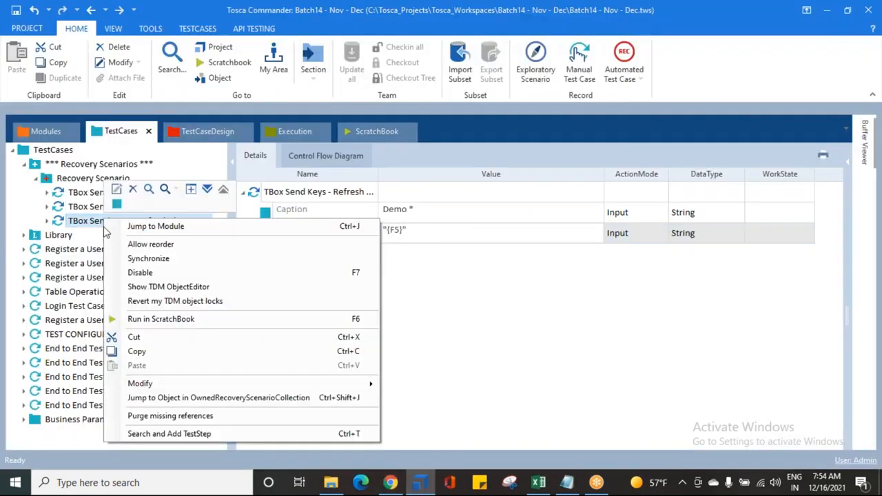
click(144, 320)
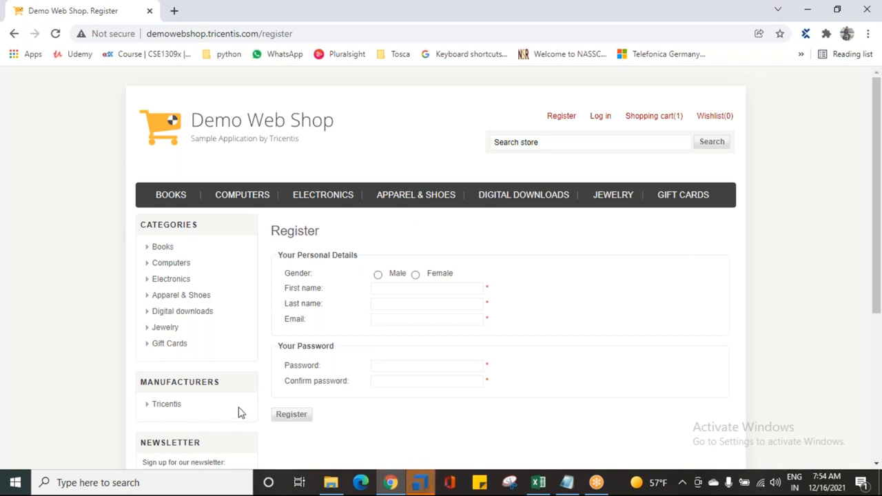
click(418, 484)
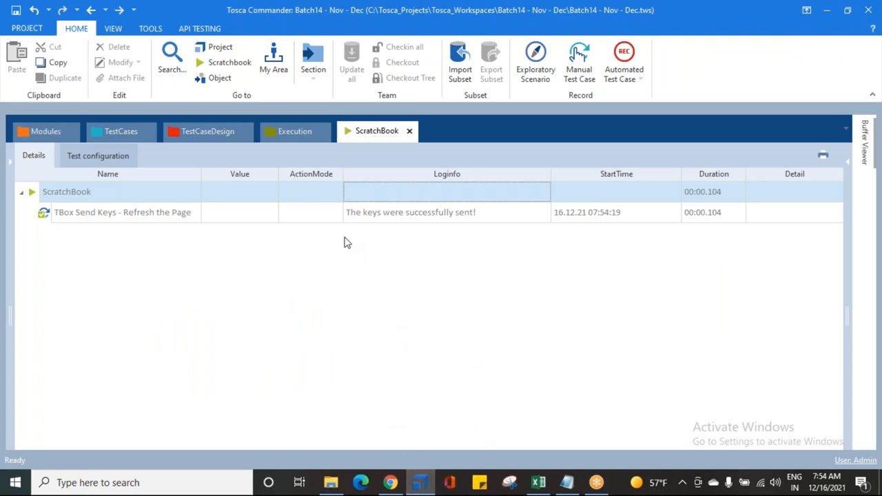
click(15, 11)
Review the ESC, ENTER and Refresh the Page steps of the Recovery Scenario in the test case tree, and collapse the Recovery Scenarios collection
click(110, 135)
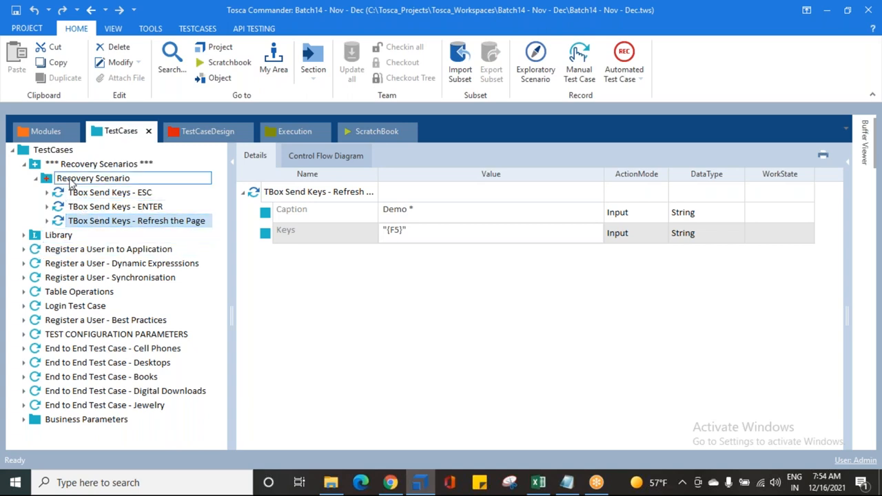
click(72, 181)
click(78, 194)
key(Down)
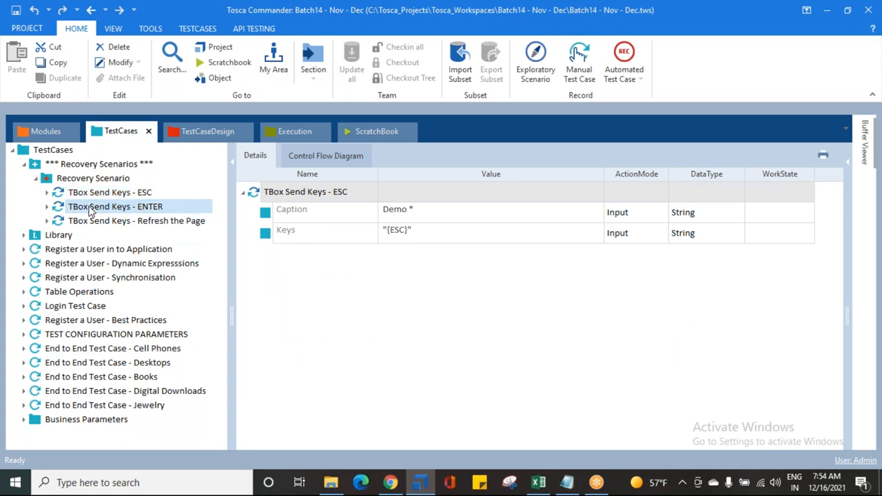
key(Down)
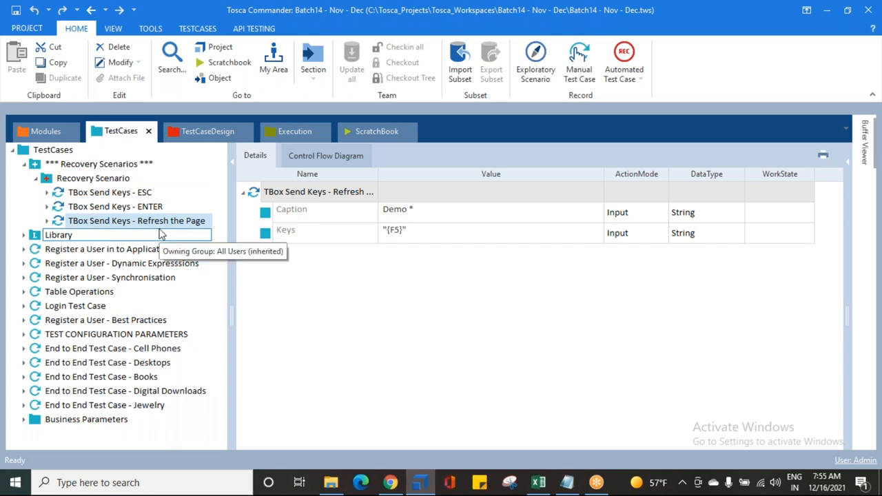
click(110, 193)
click(110, 207)
click(119, 222)
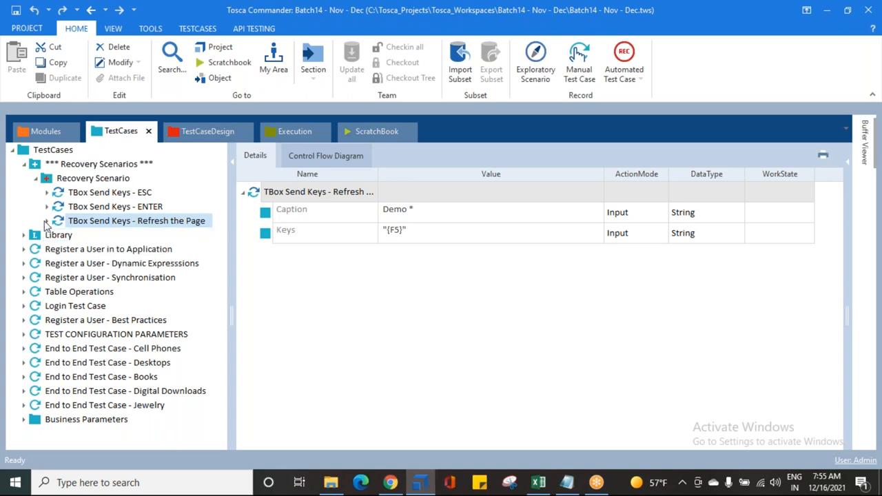
click(35, 181)
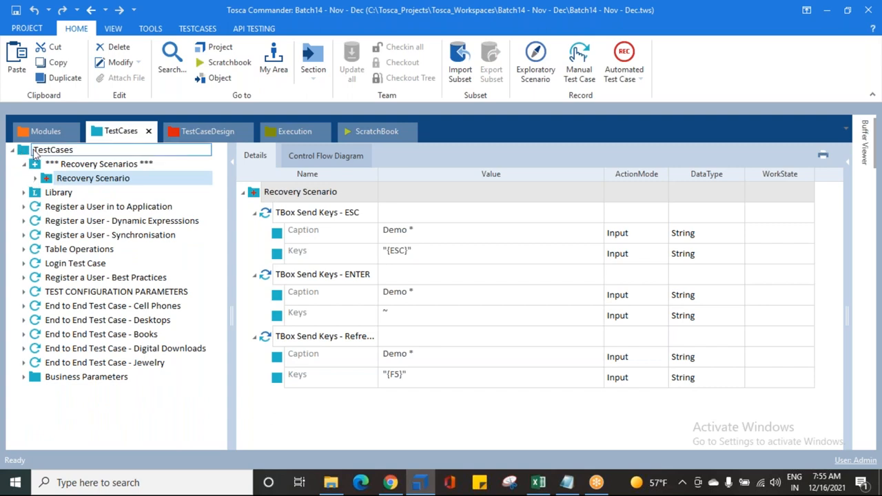
click(24, 164)
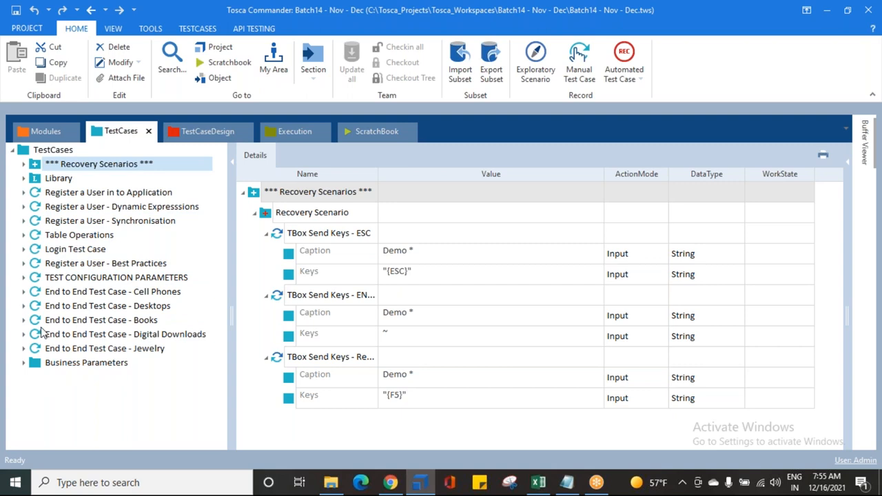
Create a recovery scenario collection inside the TEST CONFIGURATION PARAMETERS test case
click(52, 279)
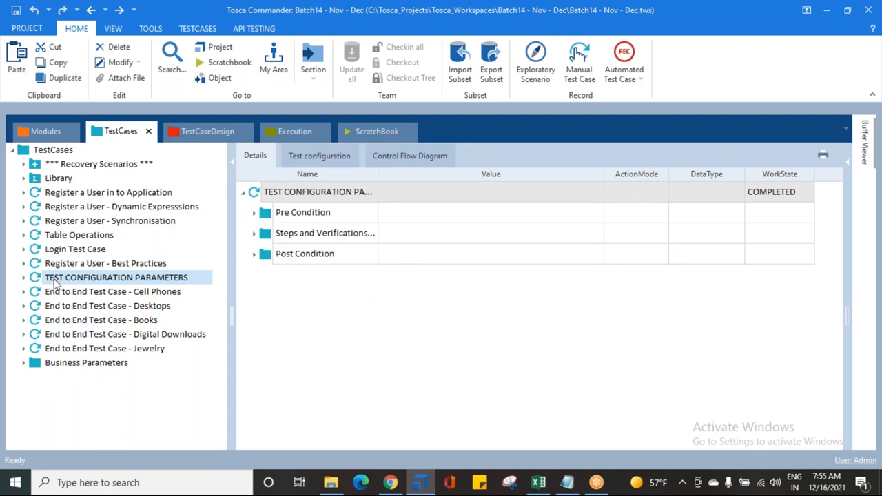
right_click(57, 283)
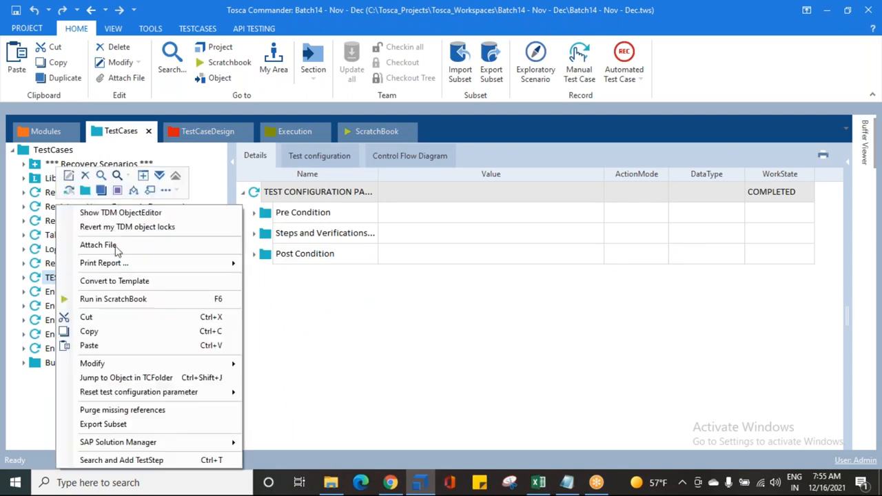
click(178, 193)
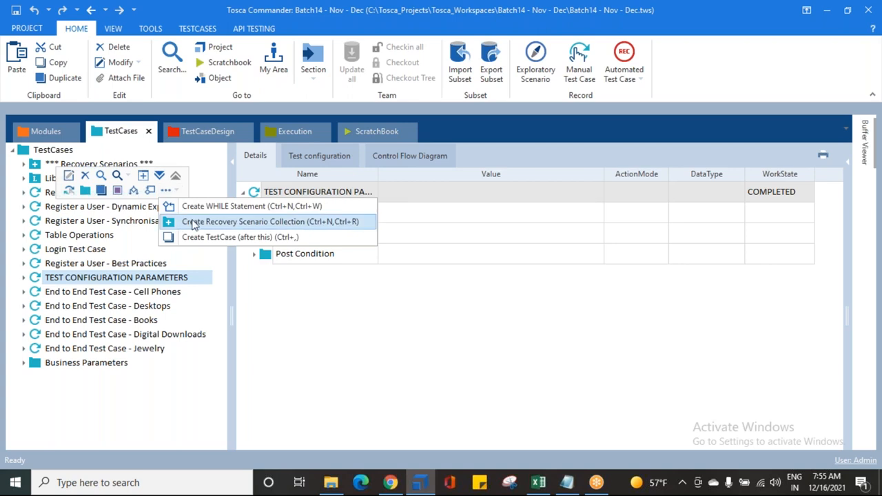
click(192, 220)
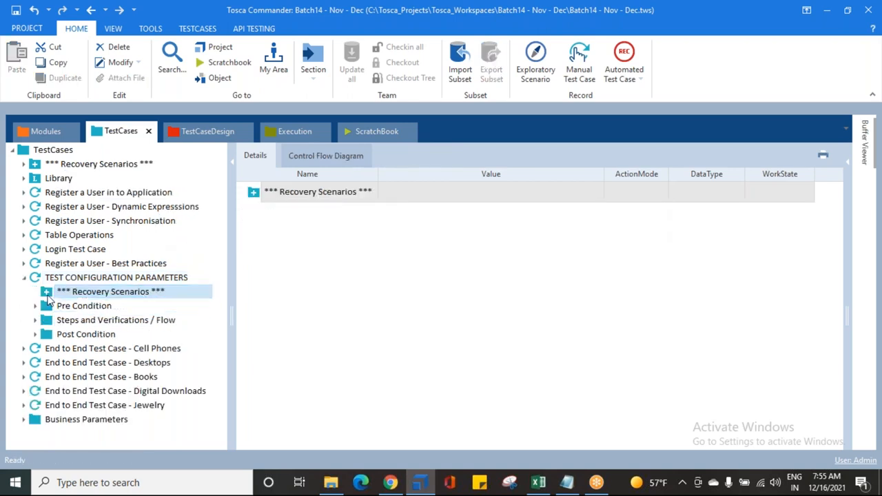
Add a recovery scenario to the collection inside TEST CONFIGURATION PARAMETERS, keeping its default name, and collapse the test case
right_click(47, 292)
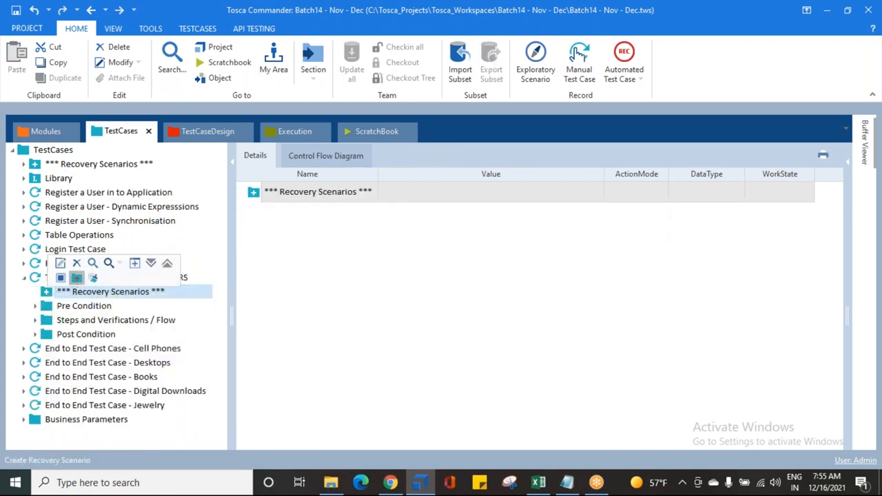
click(75, 278)
click(316, 288)
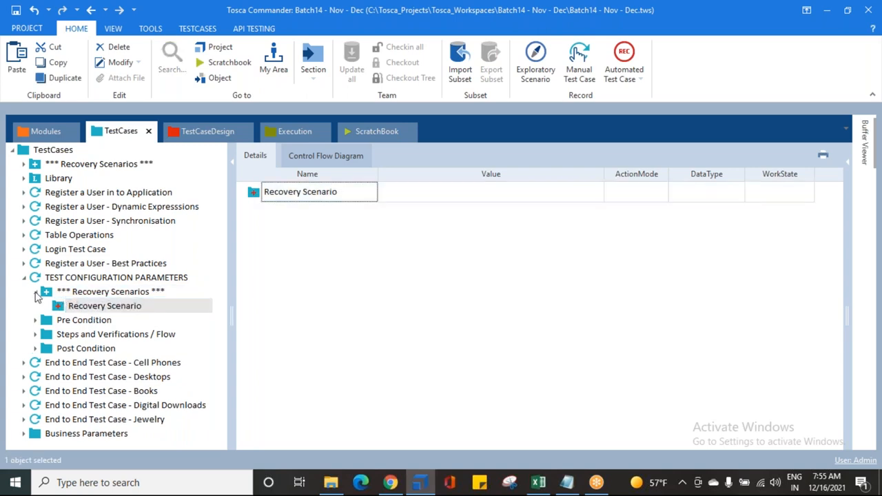
click(46, 293)
click(62, 308)
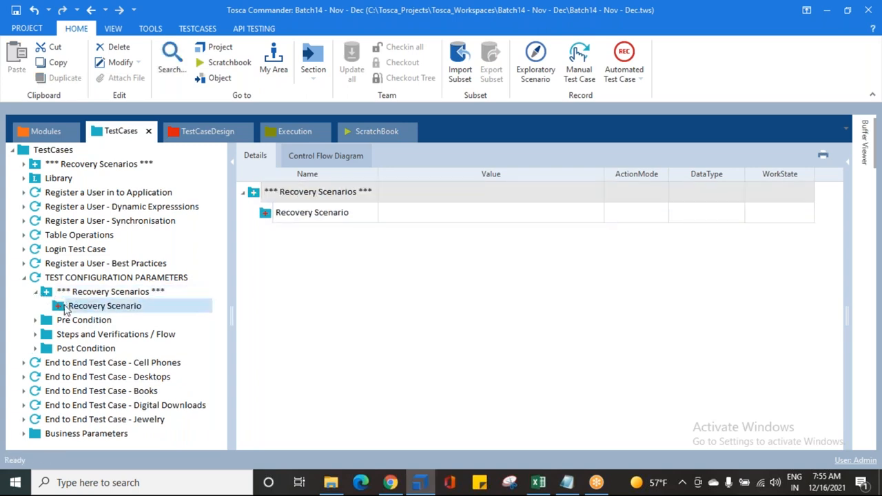
click(36, 292)
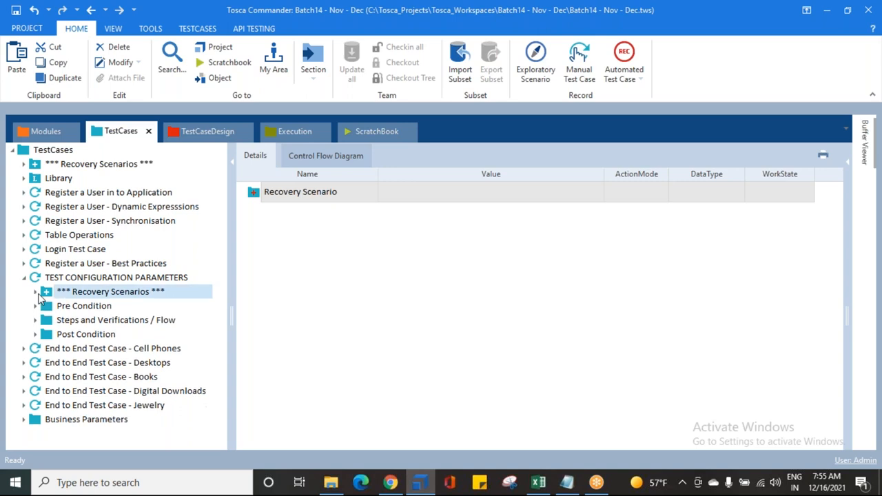
click(34, 280)
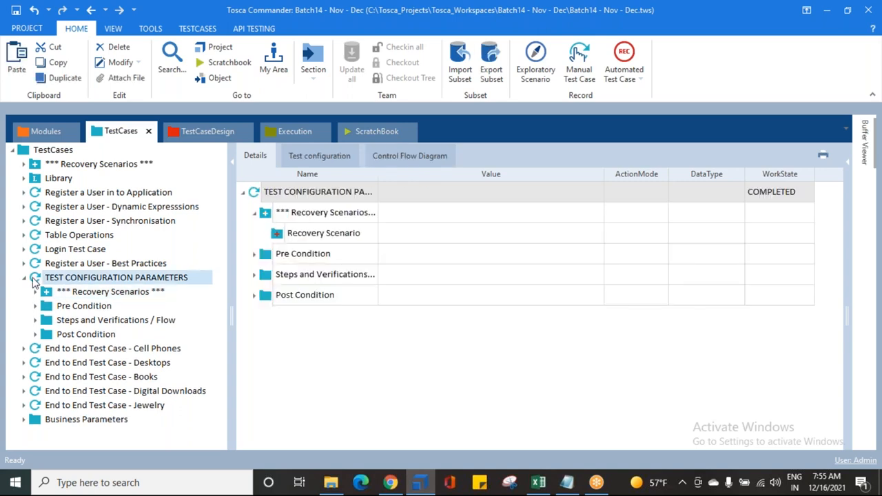
click(22, 279)
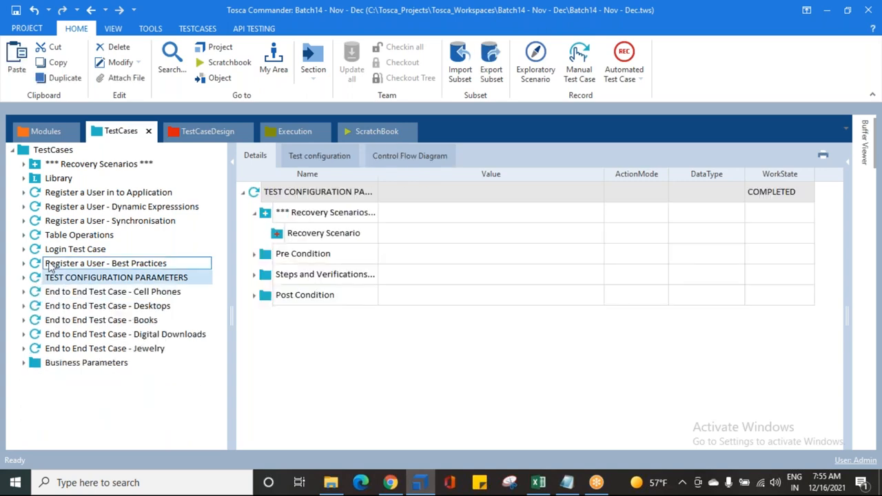
Show the details of the folder-level Recovery Scenarios collection with its three TBox Send Keys steps collapsed
click(37, 167)
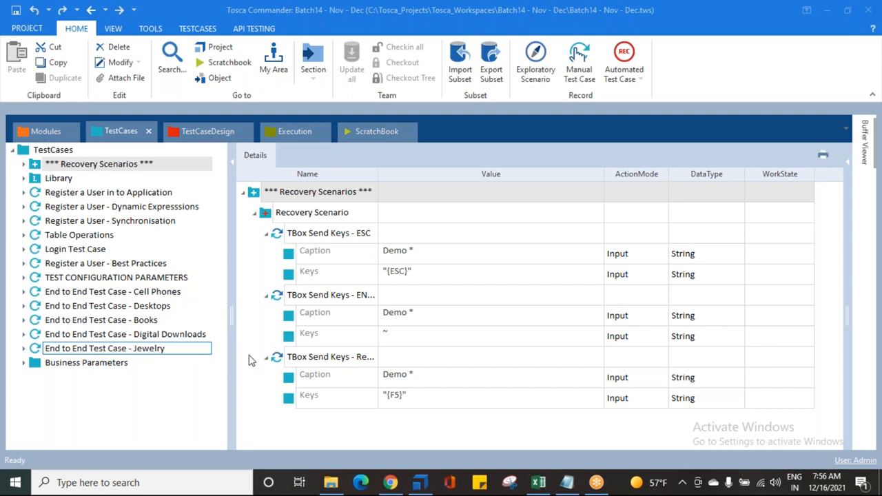
click(266, 295)
click(267, 235)
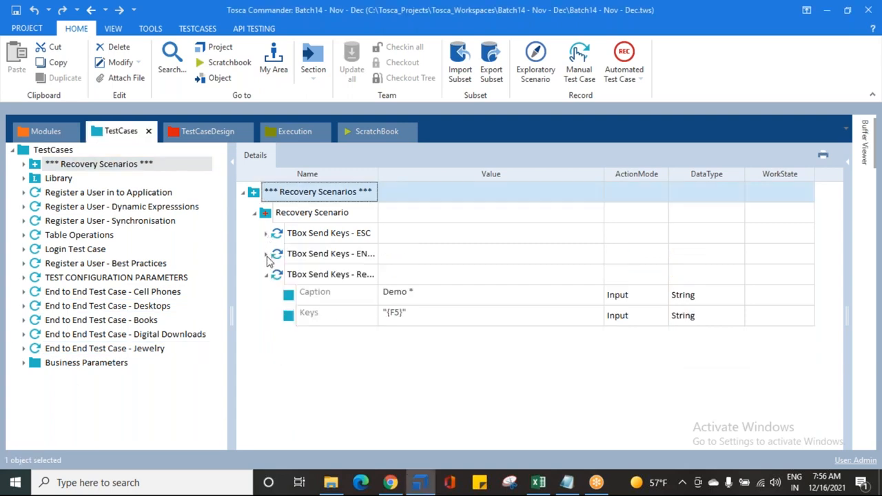
click(267, 275)
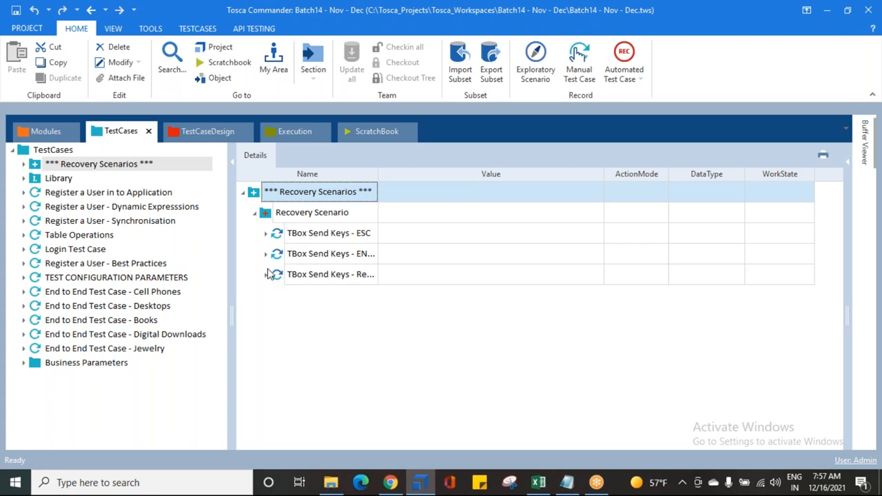
Switch to Notepad to examine the notes on expected errors, and return to Tosca Commander
click(567, 482)
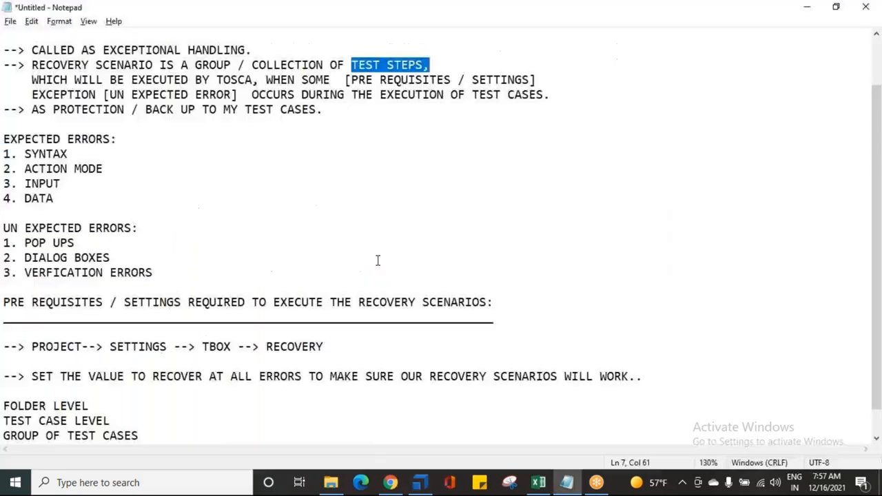
drag(25, 141, 80, 209)
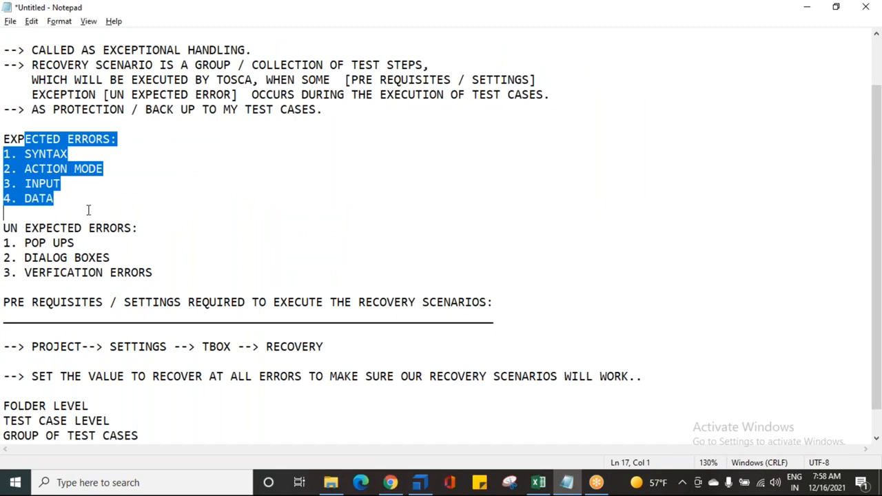
click(76, 201)
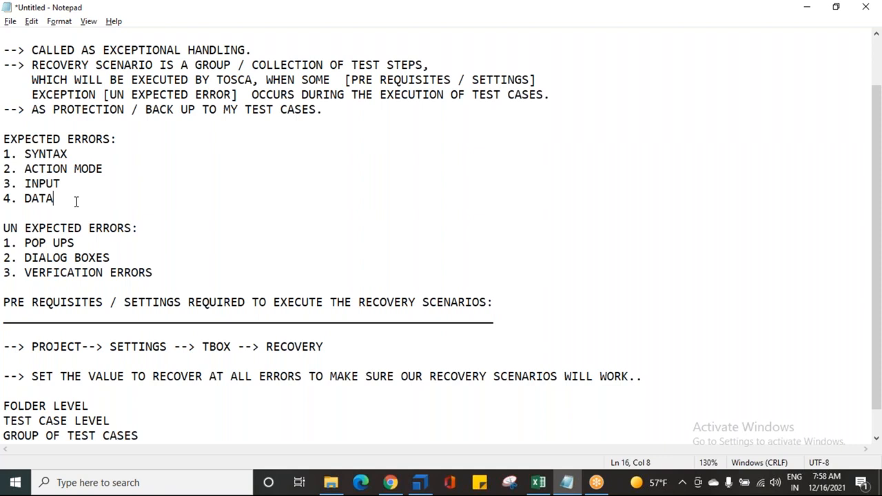
click(419, 483)
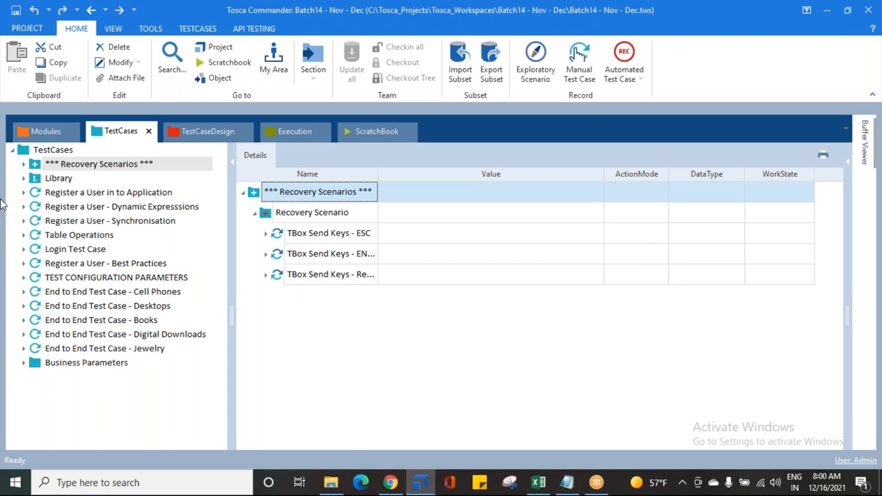
Show the properties of the folder-level Recovery Scenarios collection beside its details
click(36, 169)
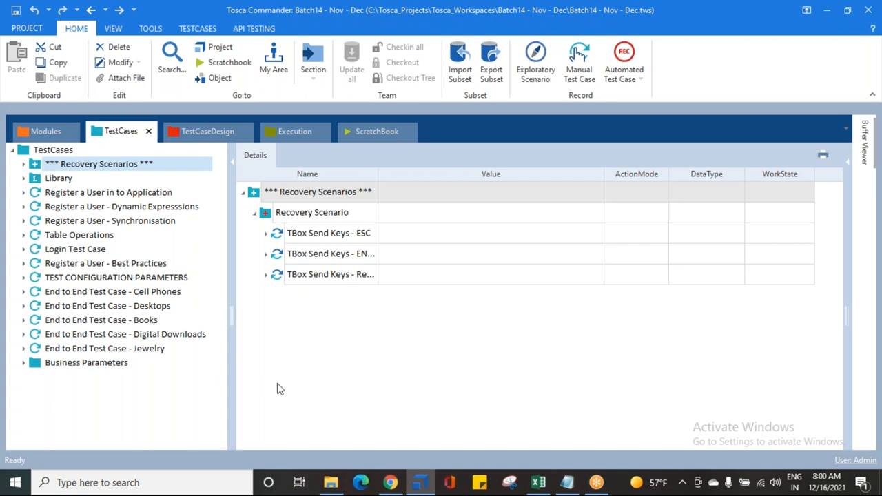
click(865, 161)
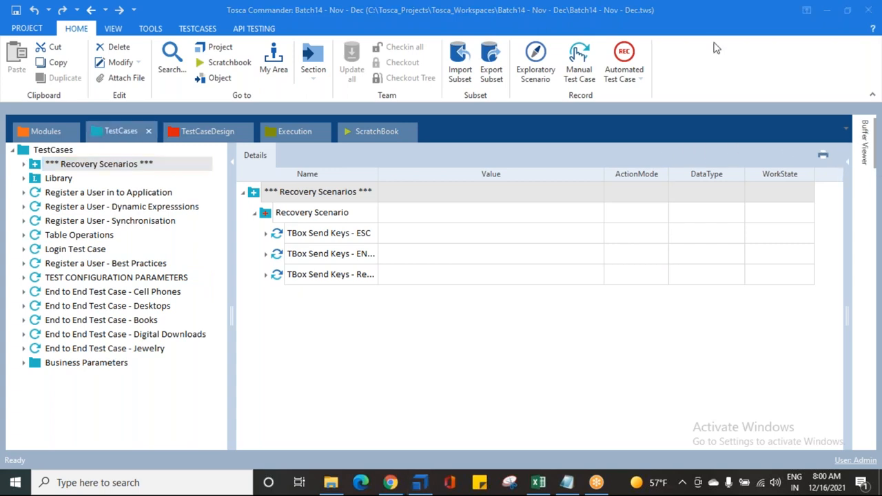
click(861, 165)
drag(798, 214, 575, 217)
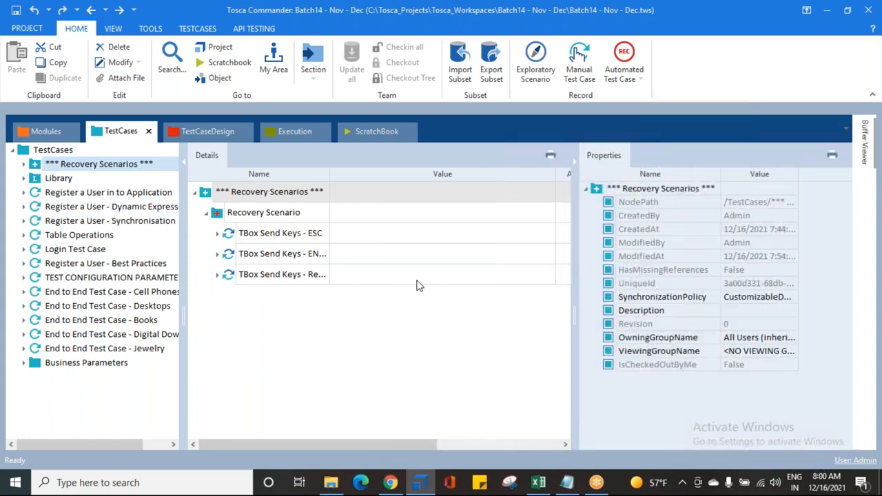
Expand the folder-level Recovery Scenarios collection and view the RetryLevel options available for its Recovery Scenario
click(25, 164)
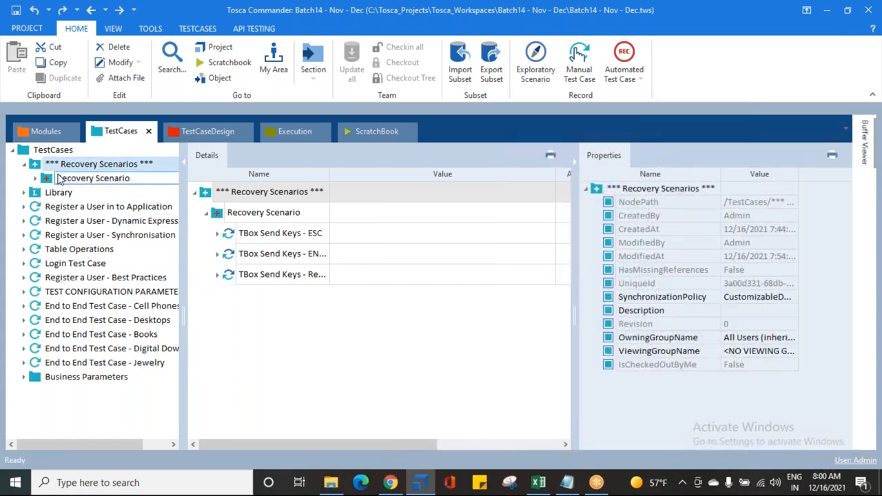
click(60, 177)
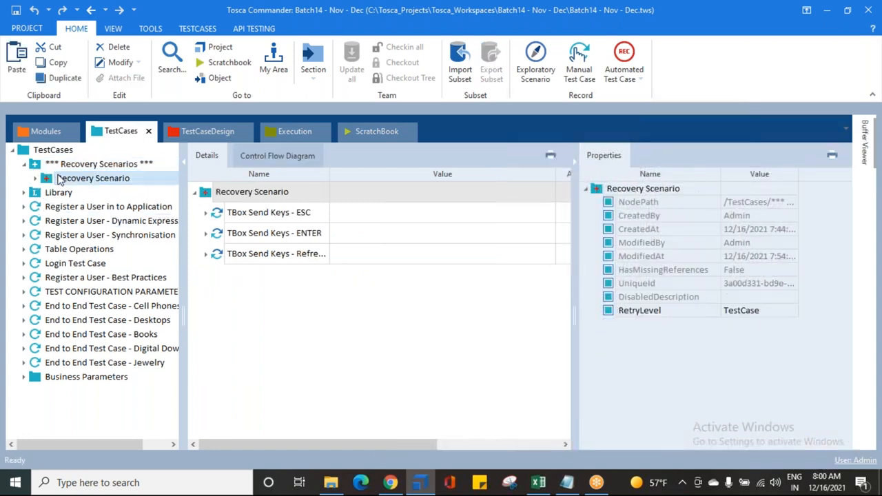
click(631, 315)
click(756, 311)
click(792, 310)
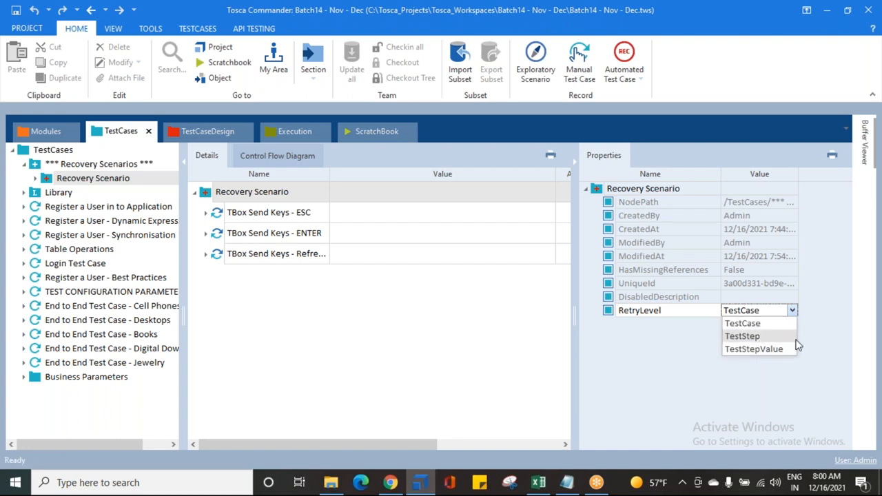
Switch to Chrome, run the Demo Web Shop search with no keyword three times, dismissing each alert, and return to Tosca Commander
click(390, 482)
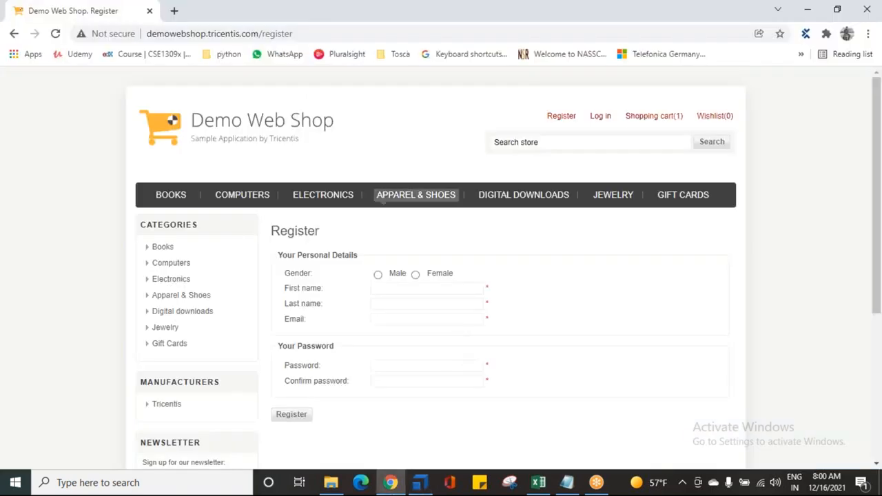
click(714, 146)
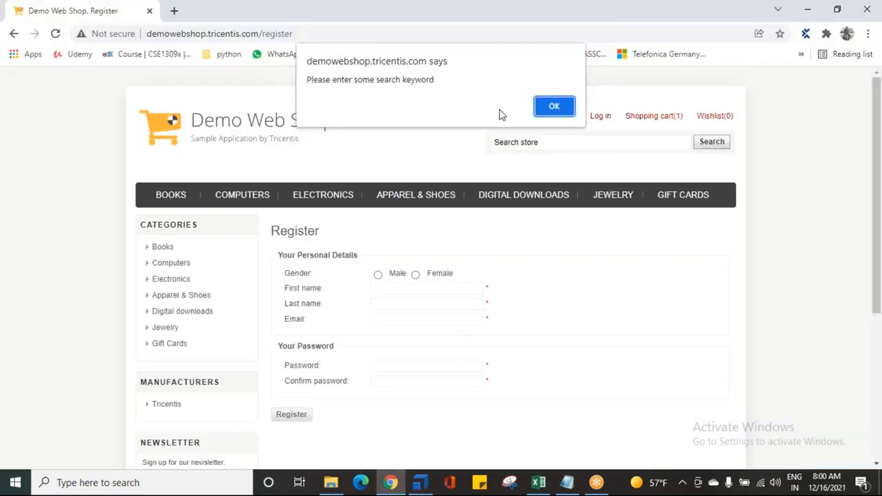
click(551, 107)
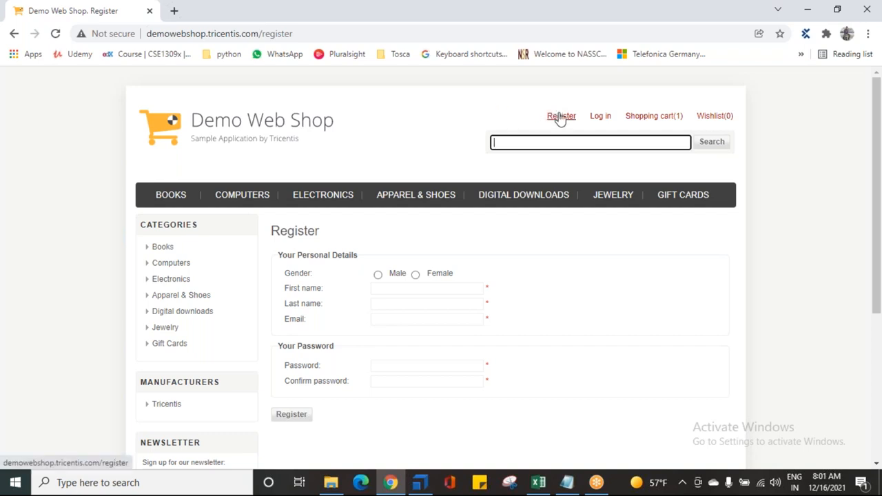
click(717, 142)
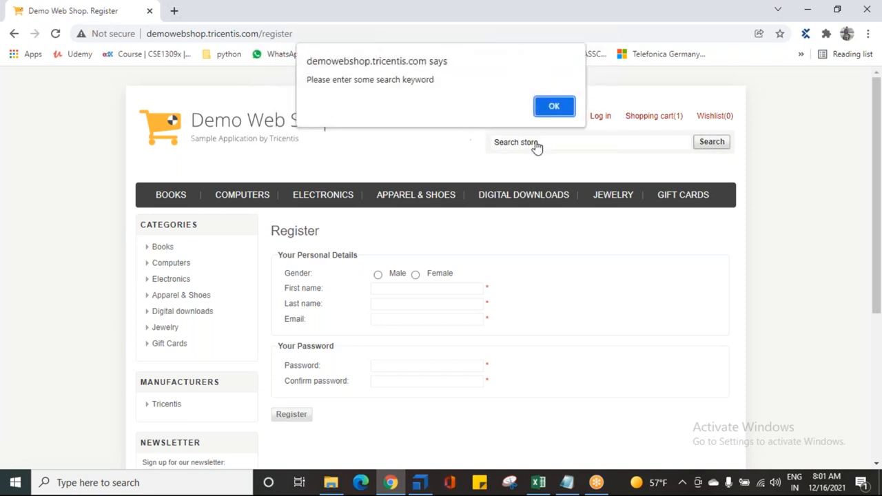
click(556, 107)
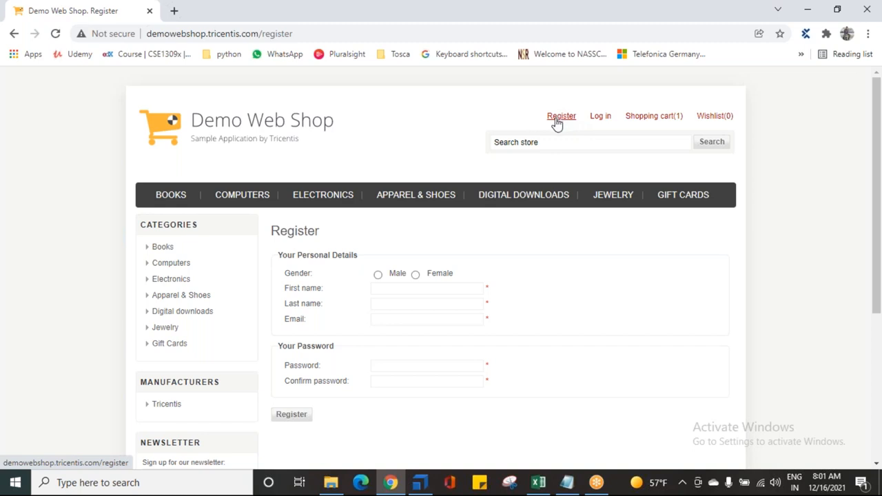
click(717, 146)
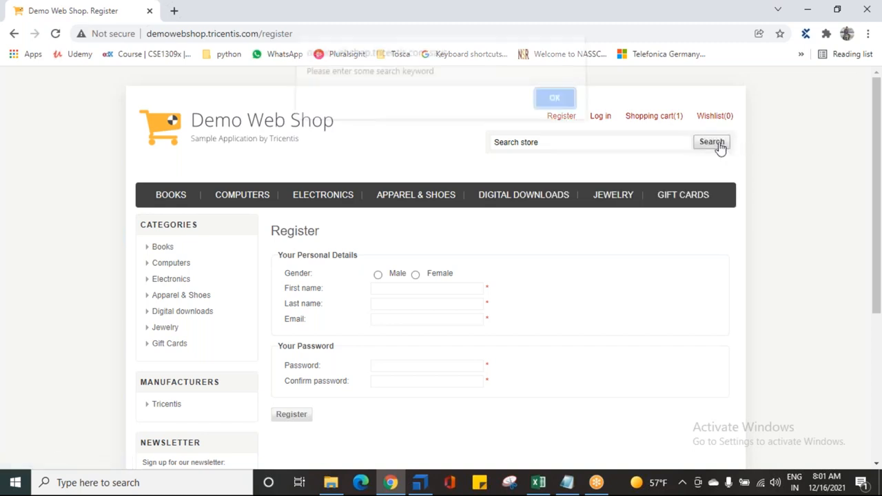
click(565, 109)
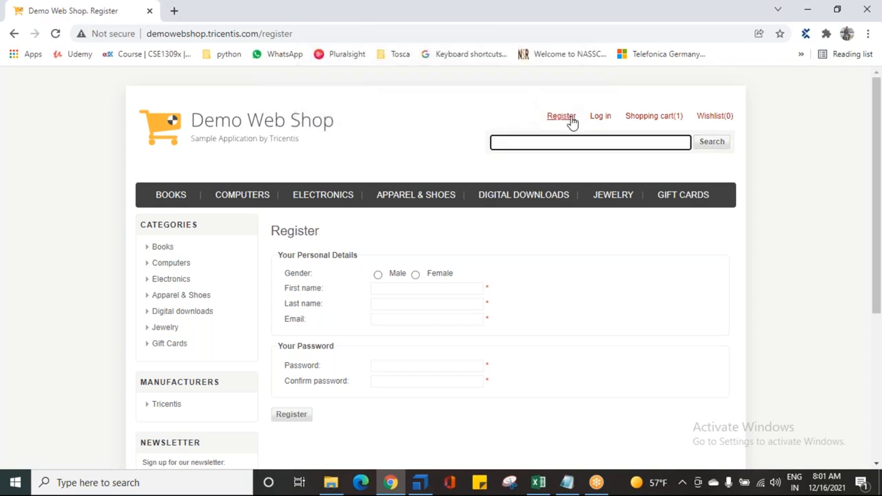
click(422, 485)
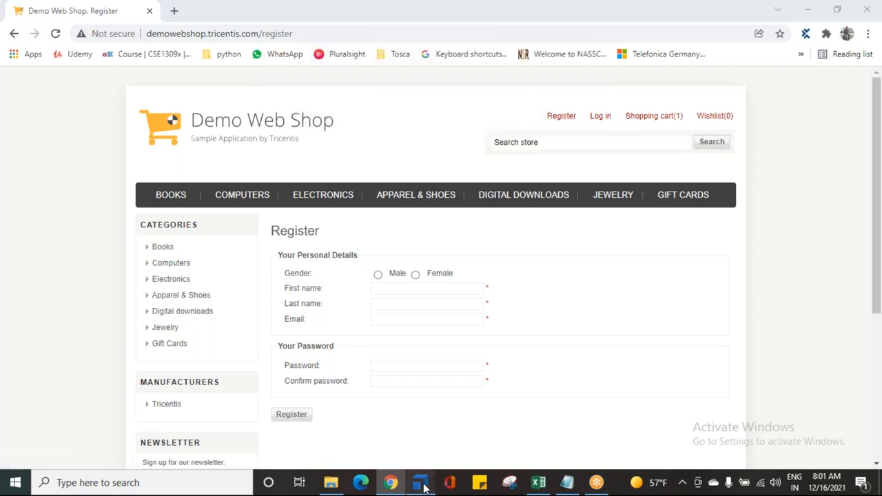
Expand the Register a User in to Application test case and examine its OpenUrl and Click on Register steps
click(23, 207)
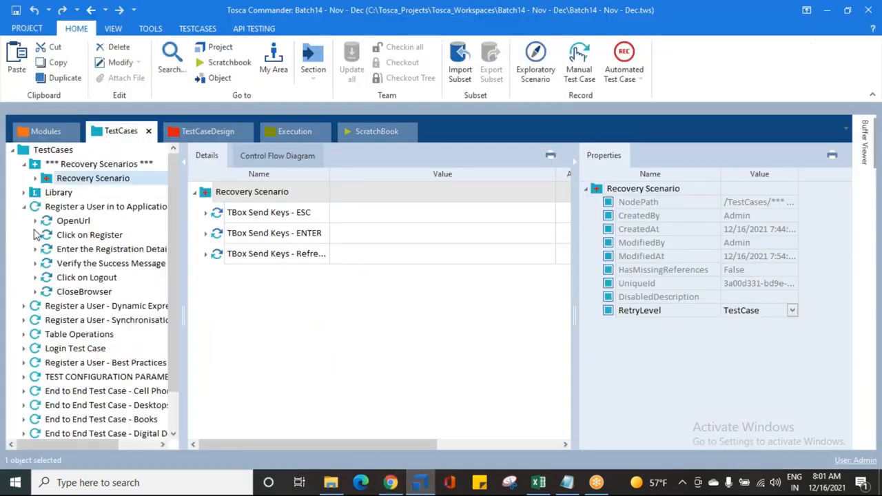
click(72, 222)
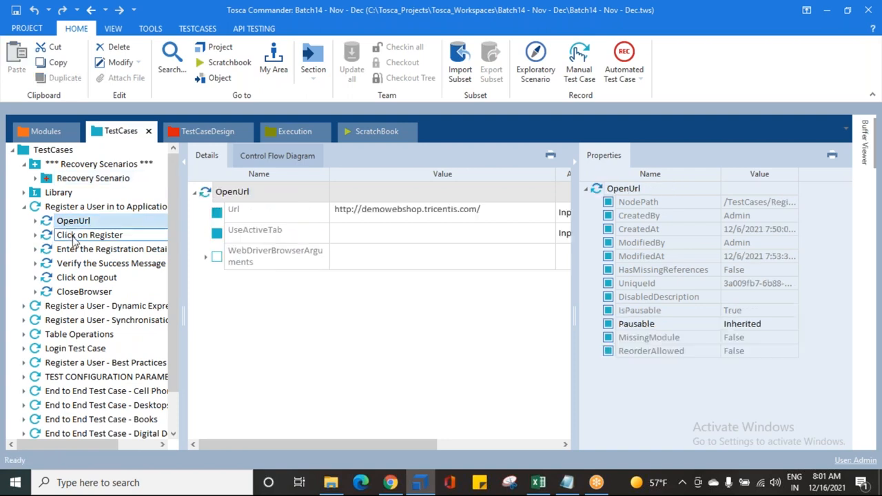
click(71, 236)
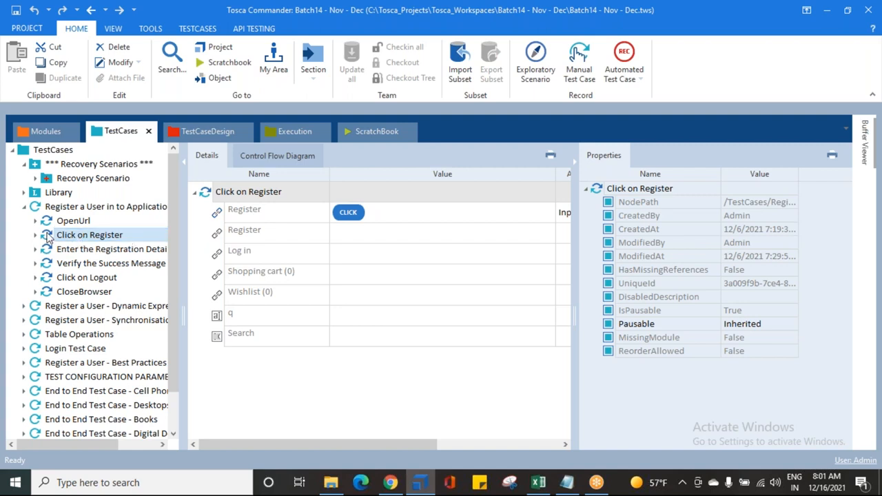
Set the RetryLevel of the folder-level Recovery Scenario to TestStep
click(78, 178)
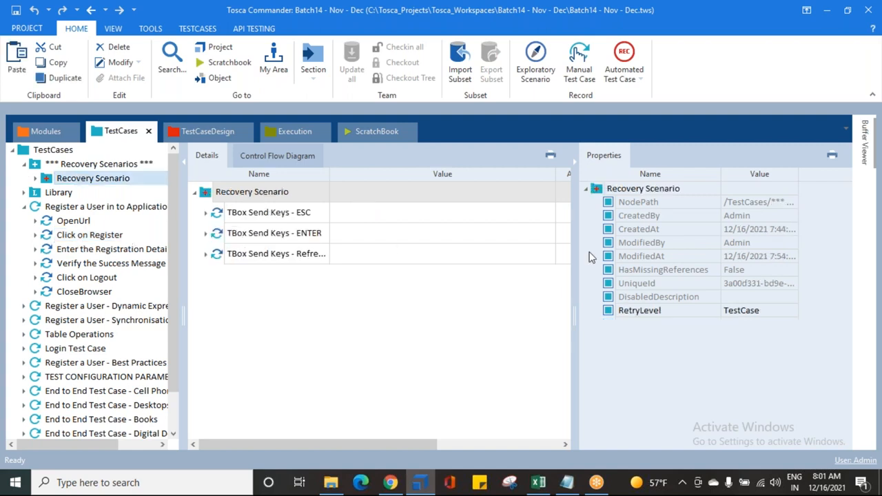
click(772, 311)
click(793, 311)
click(744, 336)
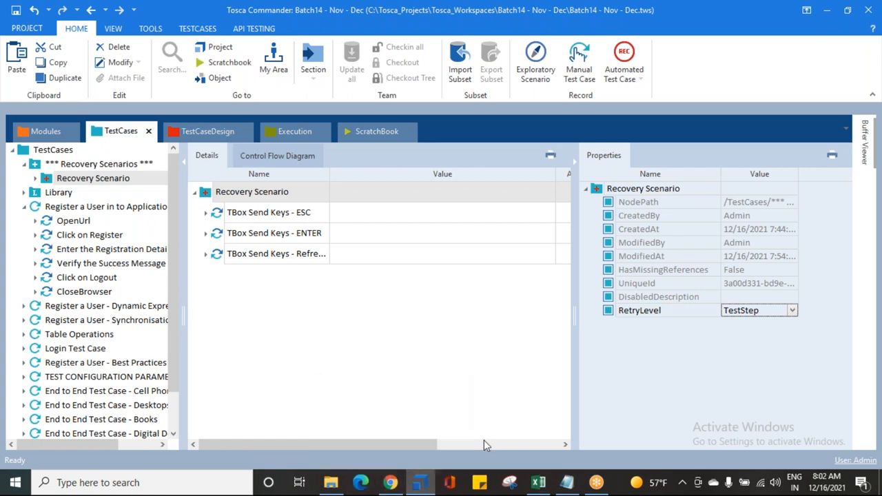
Switch to Chrome, reload the Demo Web Shop page, and return to Tosca Commander
click(390, 483)
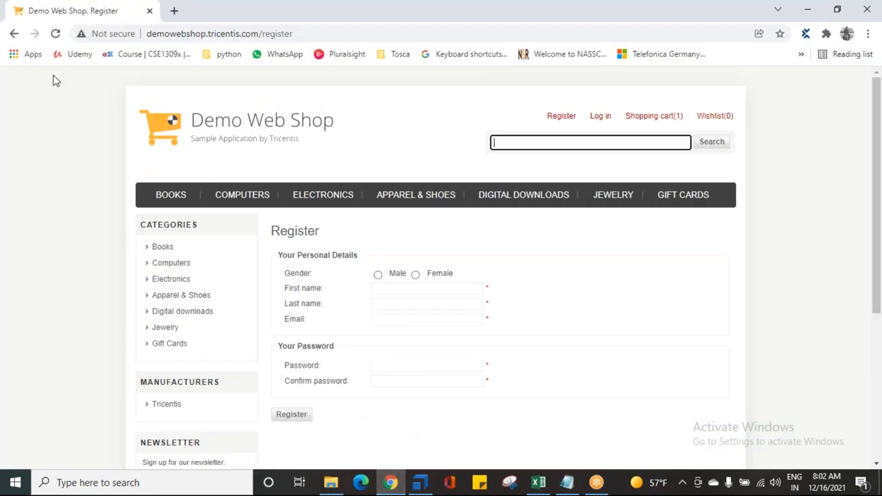
click(473, 122)
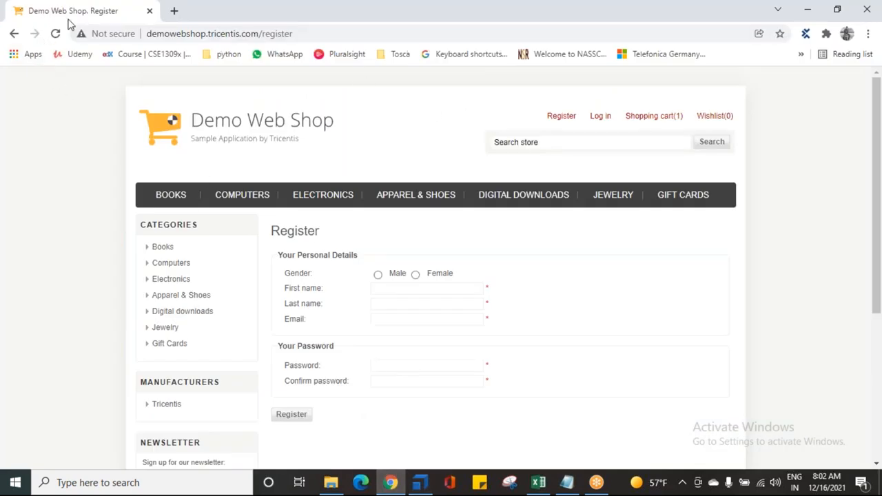
click(55, 36)
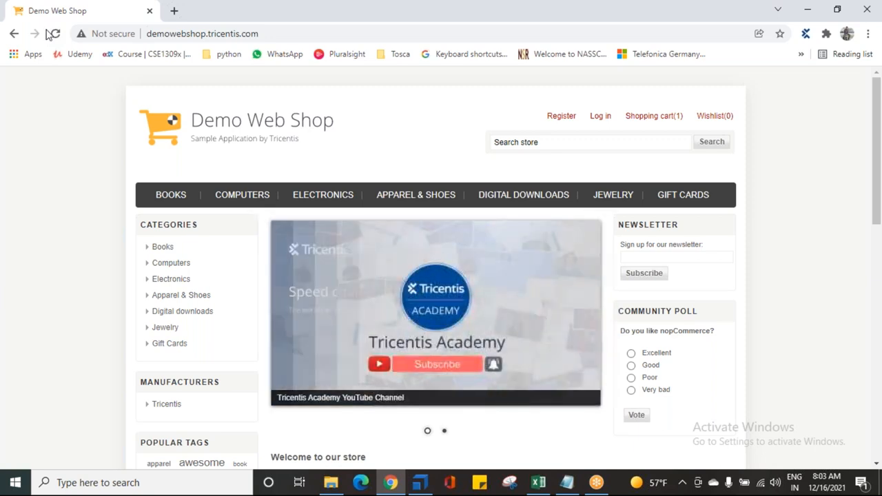
click(420, 482)
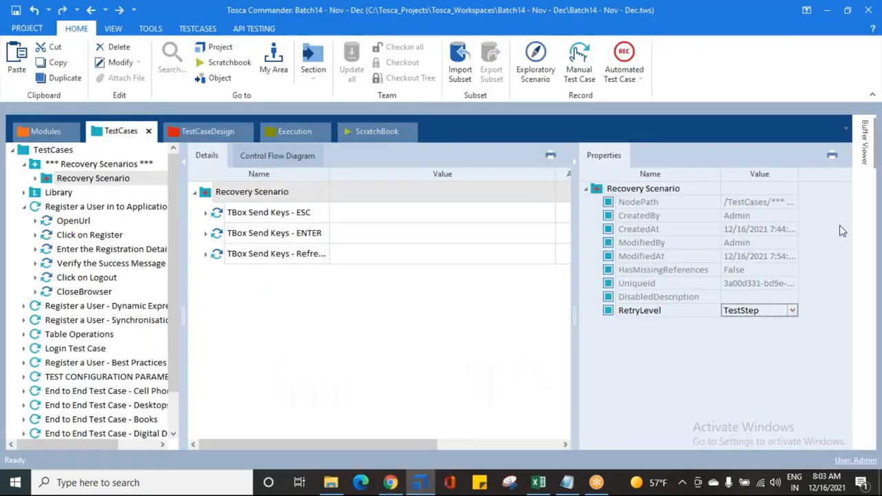
Switch the Recovery Scenario's RetryLevel to TestCase and back to TestStep
click(792, 311)
click(751, 323)
click(792, 311)
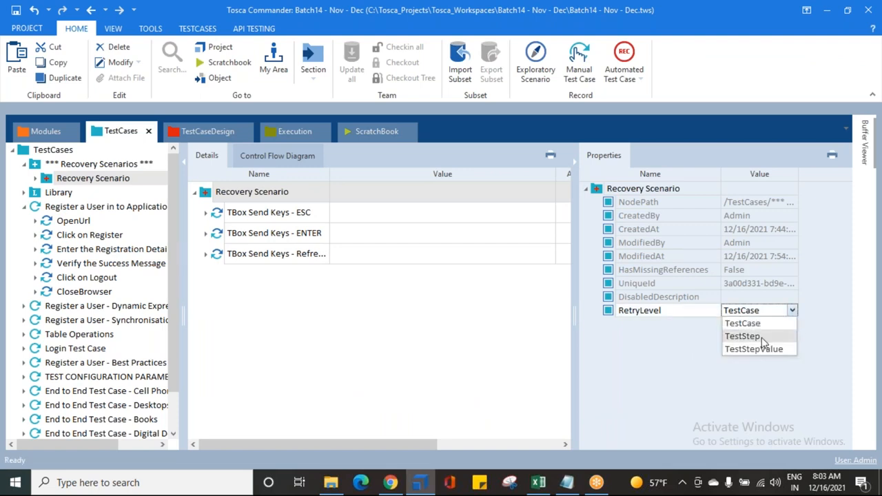
click(744, 336)
Examine the Click on Register step and the first and last name values in the registration details step
click(83, 235)
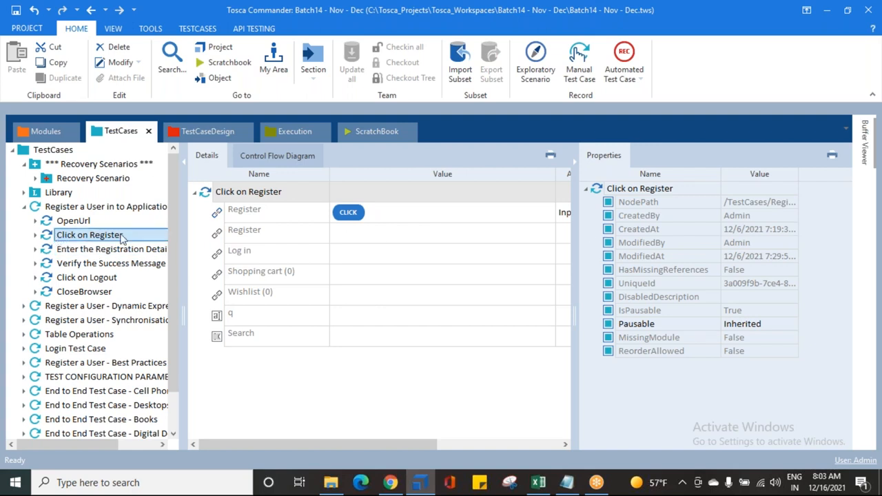
click(37, 235)
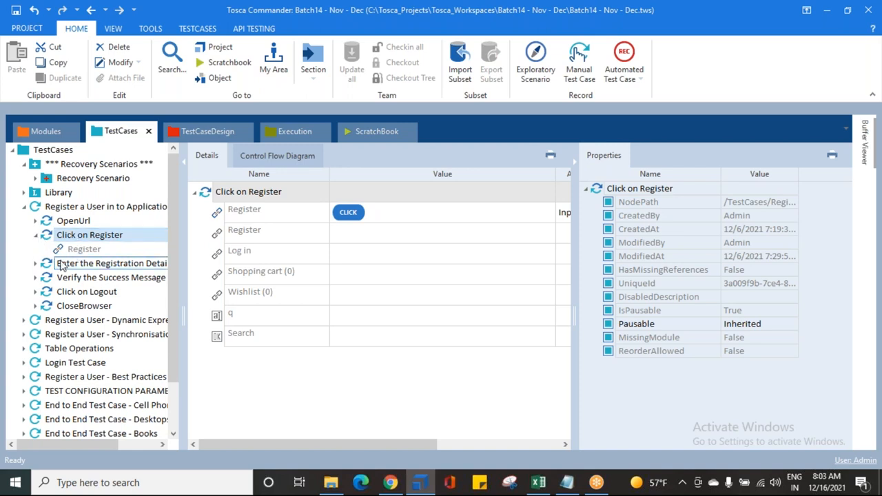
click(83, 263)
click(368, 254)
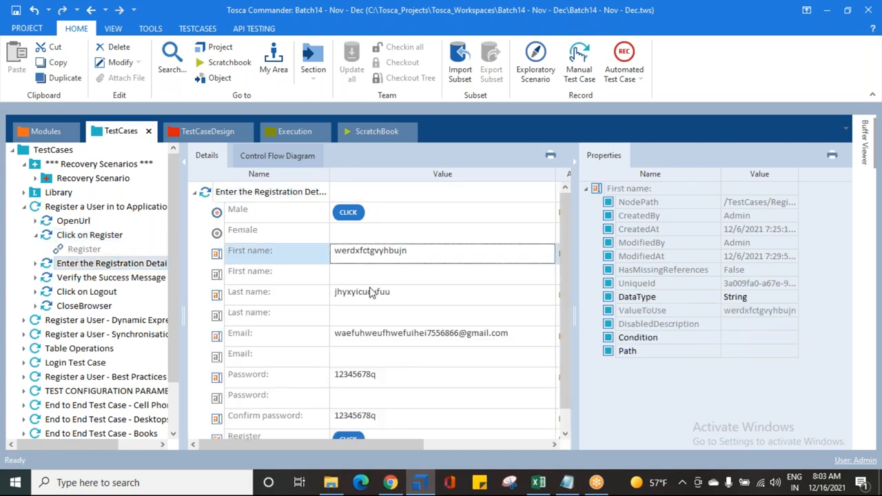
click(371, 293)
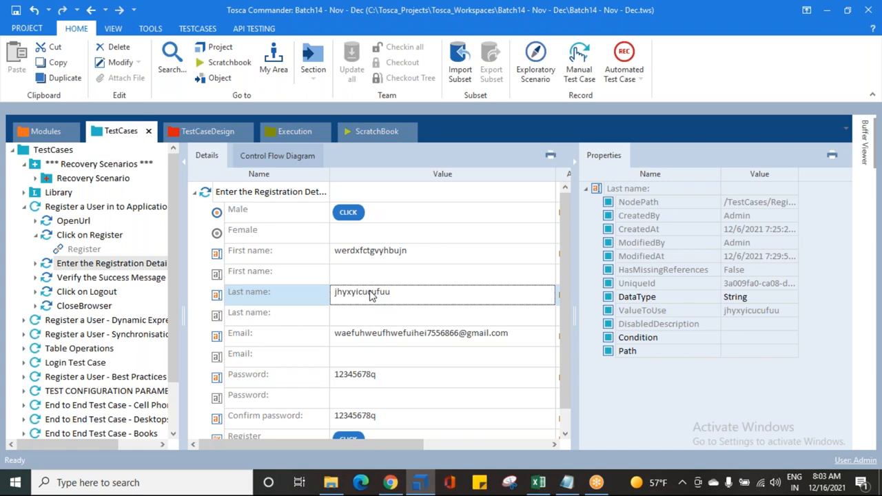
mouse_move(391, 485)
Set the RetryLevel of the folder-level Recovery Scenario to TestStepValue
click(100, 181)
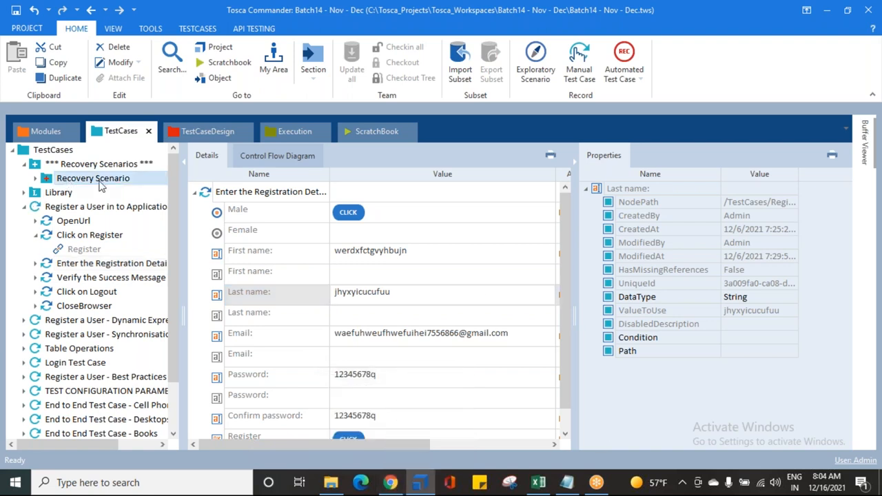
click(797, 311)
click(794, 311)
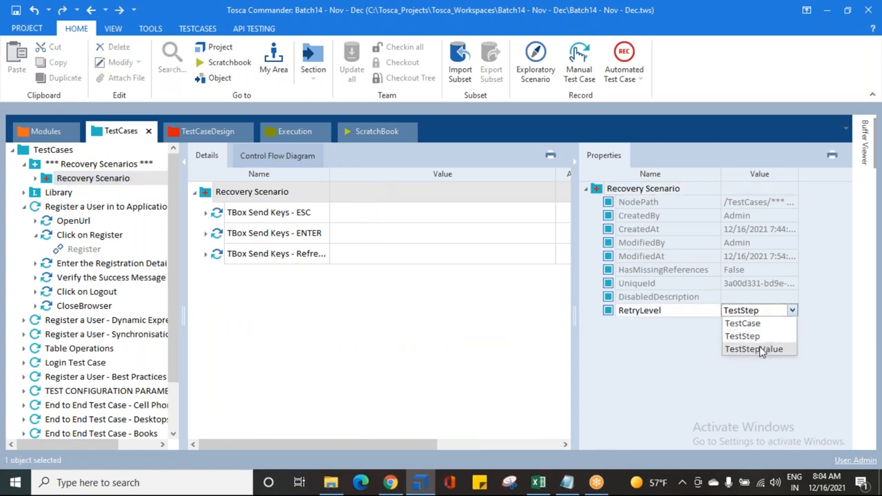
click(759, 347)
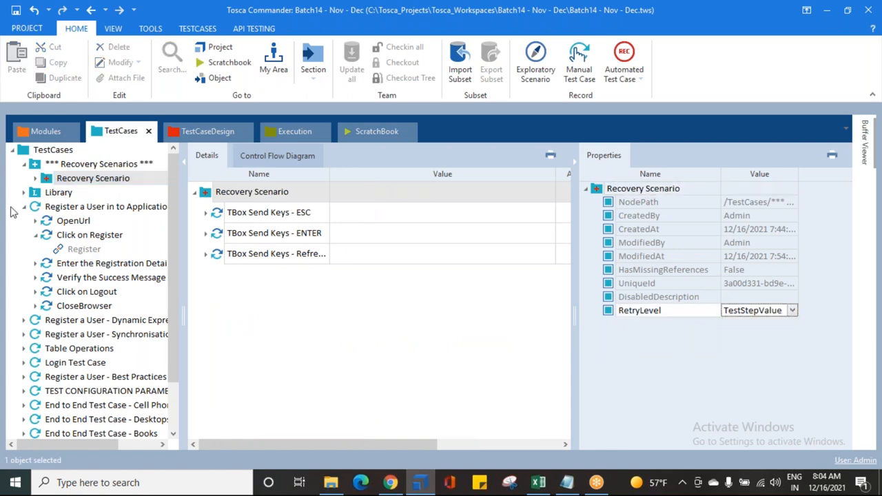
Collapse the Register a User in to Application test case, then save the workspace with the Recovery Scenario's RetryLevel set to TestStep
click(36, 235)
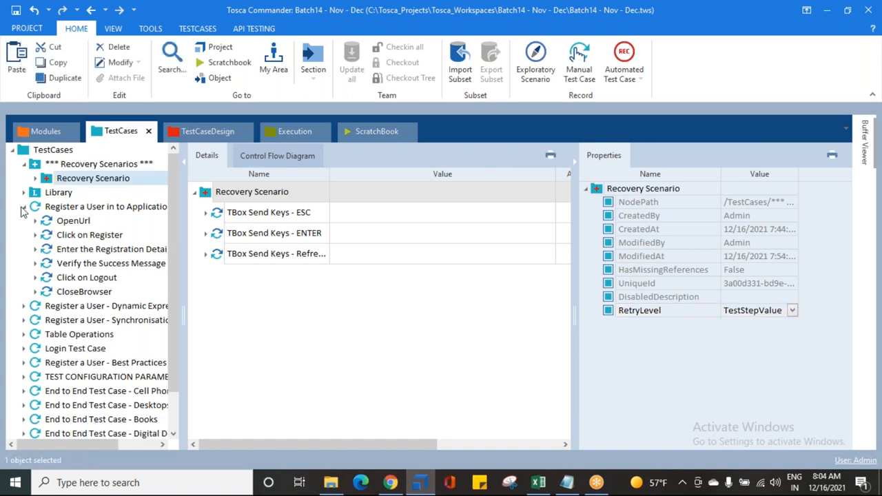
click(24, 207)
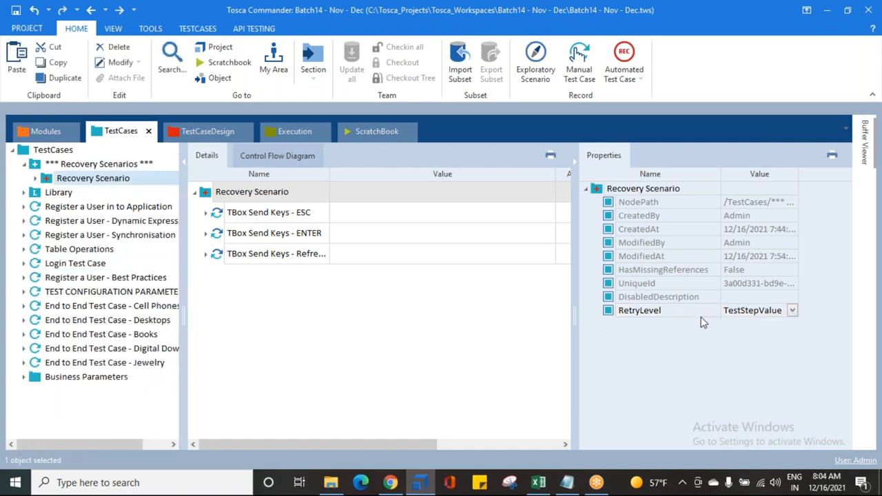
click(793, 311)
click(755, 335)
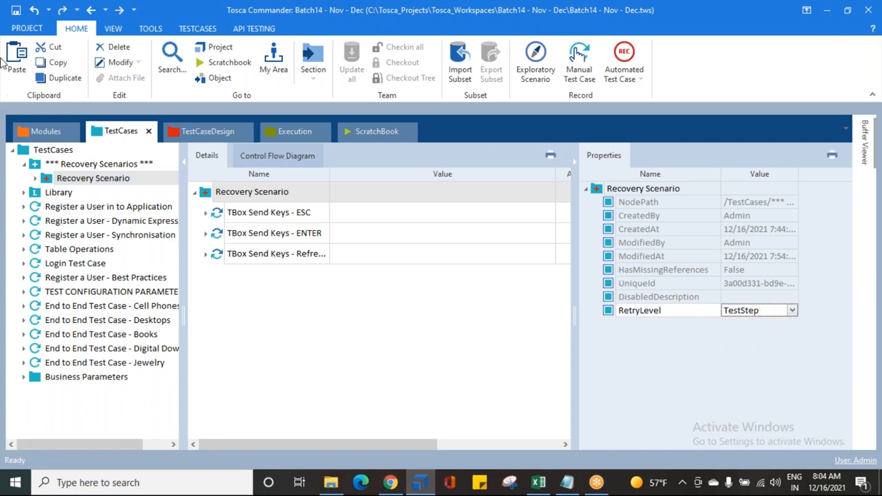
click(15, 11)
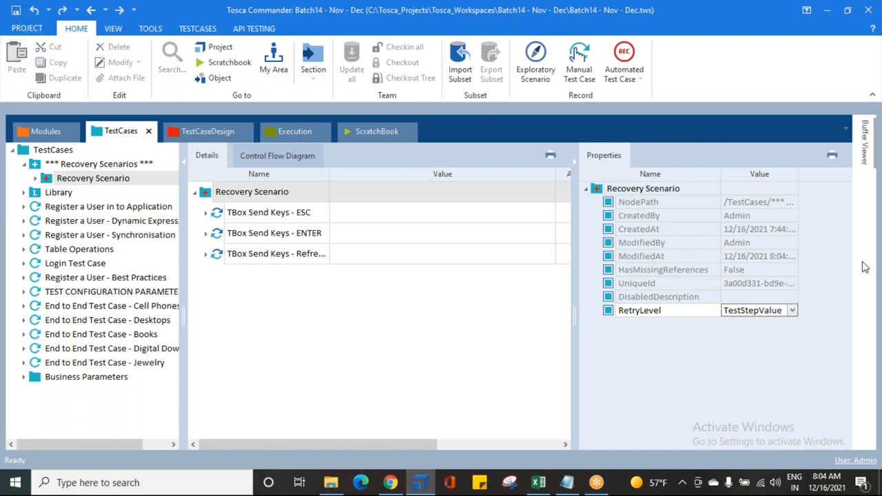
Set the folder-level Recovery Scenario's RetryLevel to TestStep and hide its properties
click(793, 311)
click(742, 337)
click(547, 343)
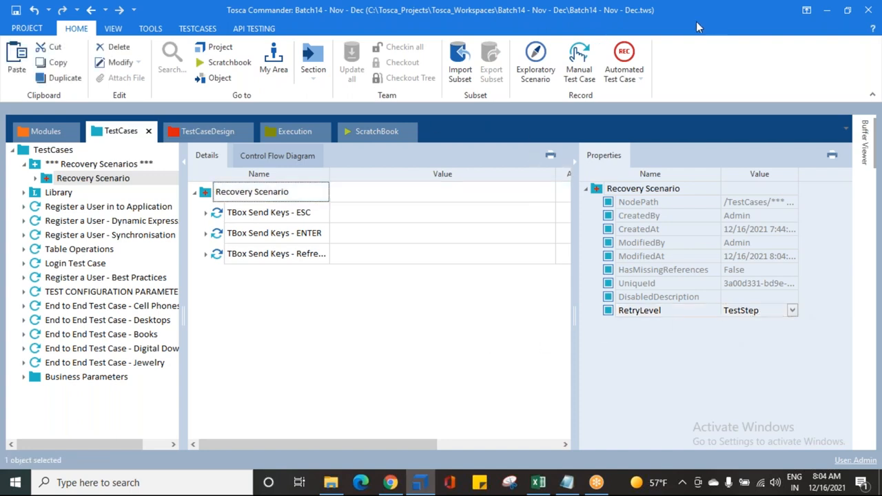
click(615, 26)
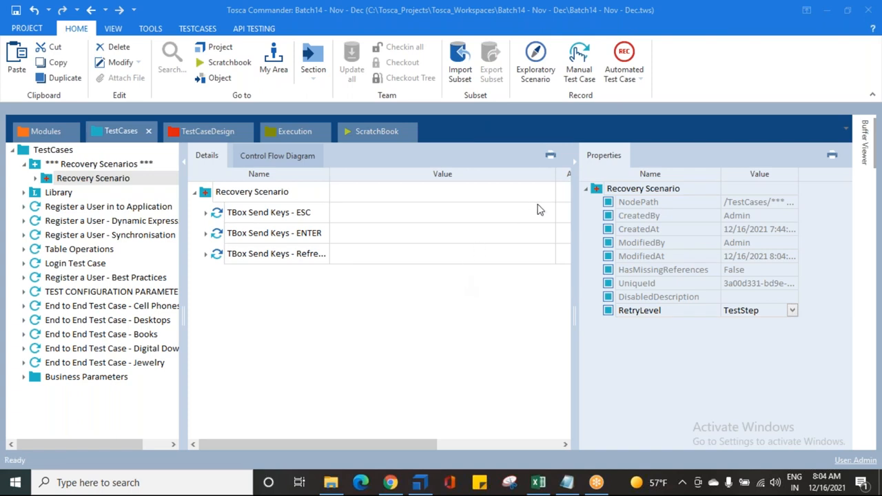
click(575, 166)
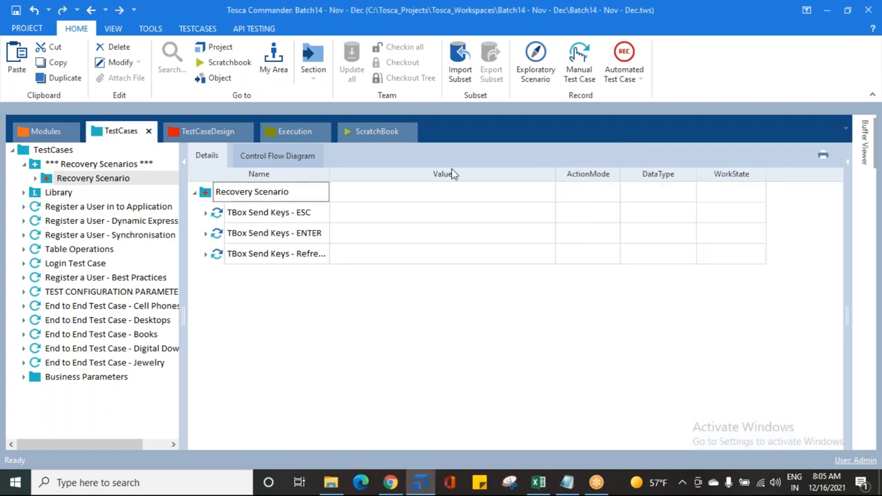
Look through the ESC and Refresh TBox Send Keys steps of the Recovery Scenario, then collapse them
click(38, 179)
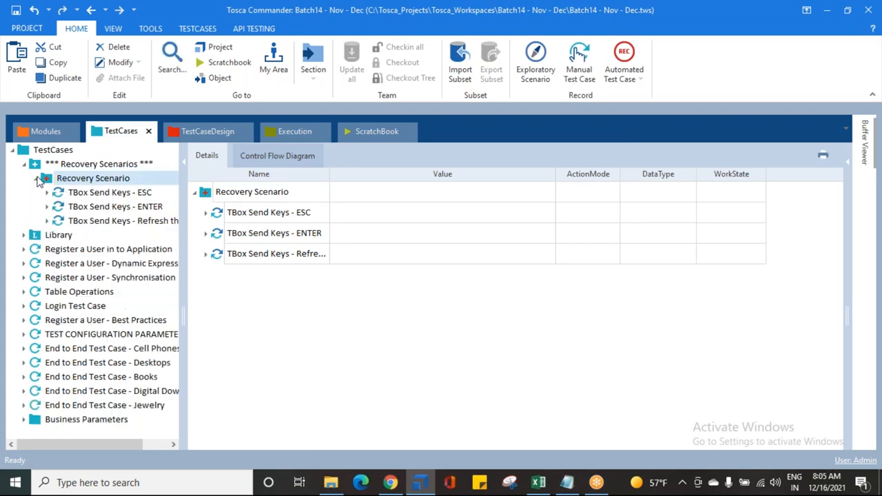
click(106, 193)
click(107, 221)
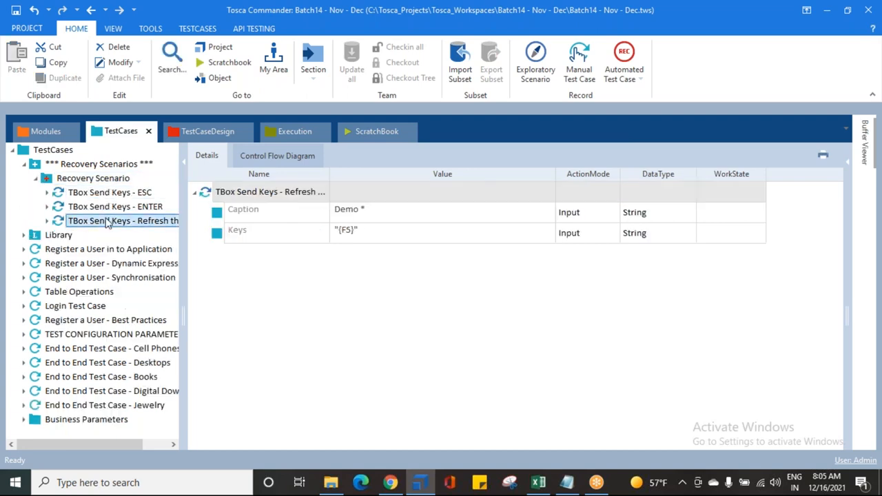
click(36, 180)
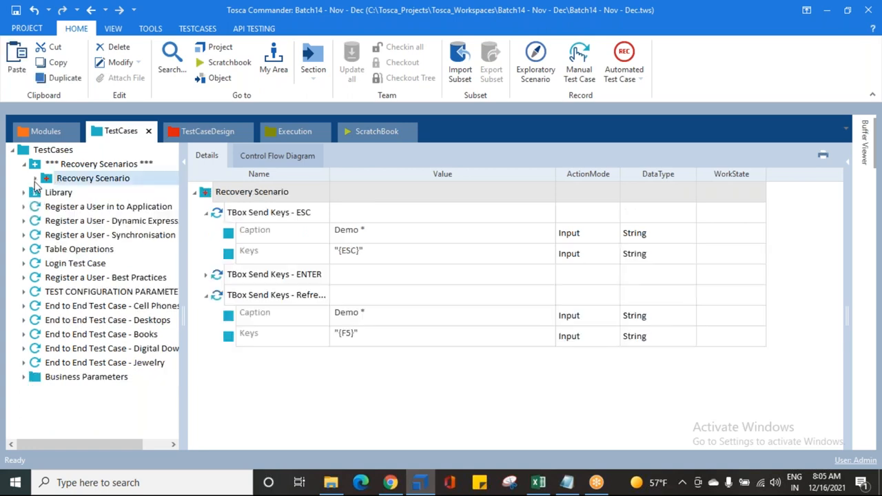
click(205, 214)
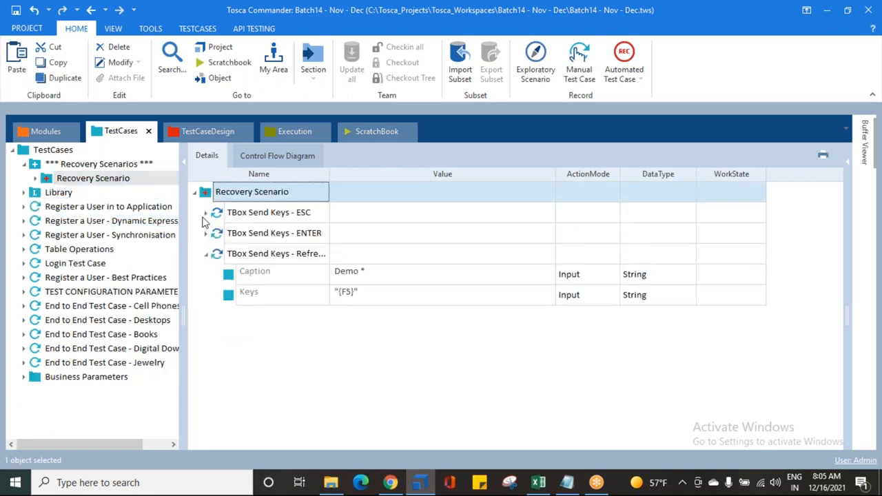
click(206, 252)
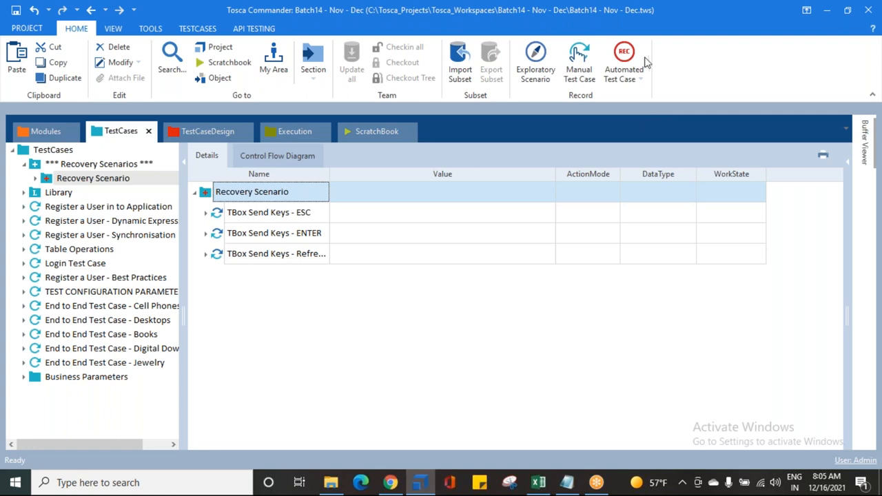
Switch to Notepad and review the recovery scenario notes, highlighting CLEAN UP SCENARIOS in the title
click(566, 482)
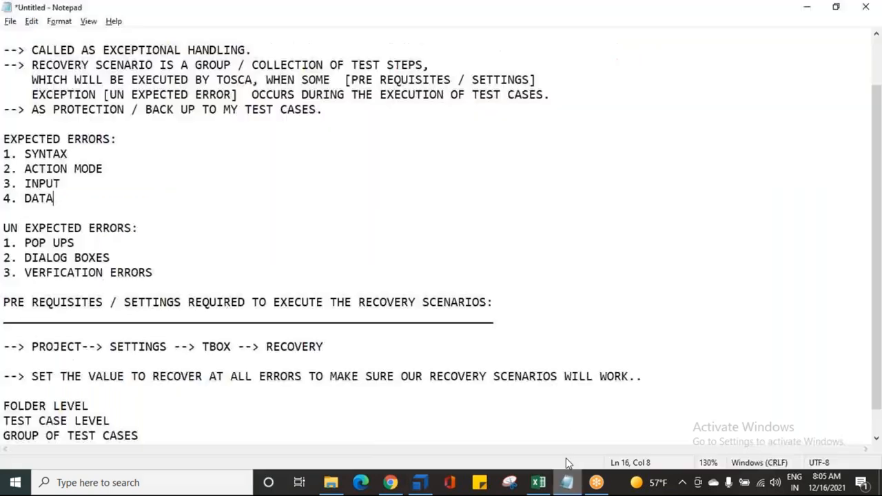
scroll(189, 243, up, 2)
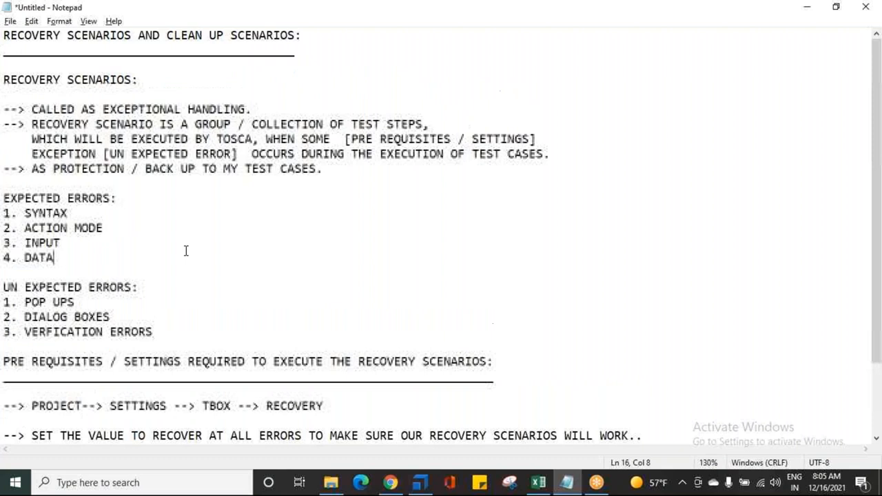
click(655, 56)
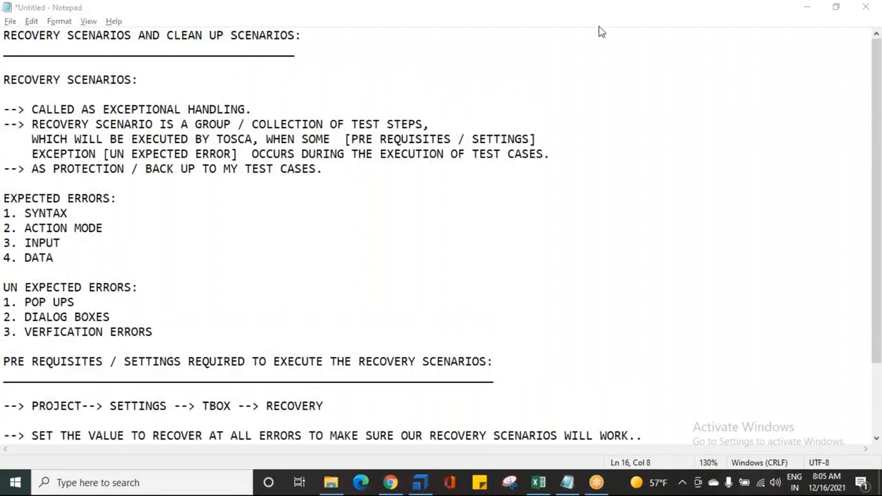
drag(168, 36, 254, 36)
click(320, 43)
drag(309, 39, 167, 34)
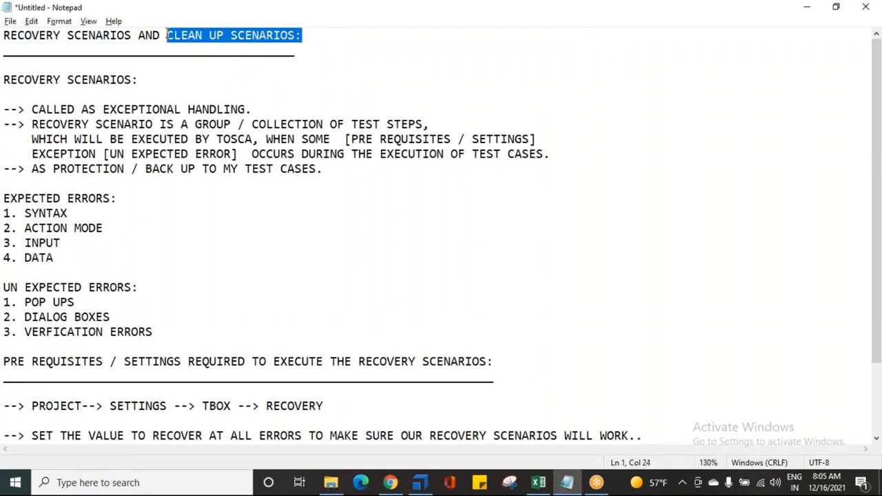
scroll(396, 320, down, 2)
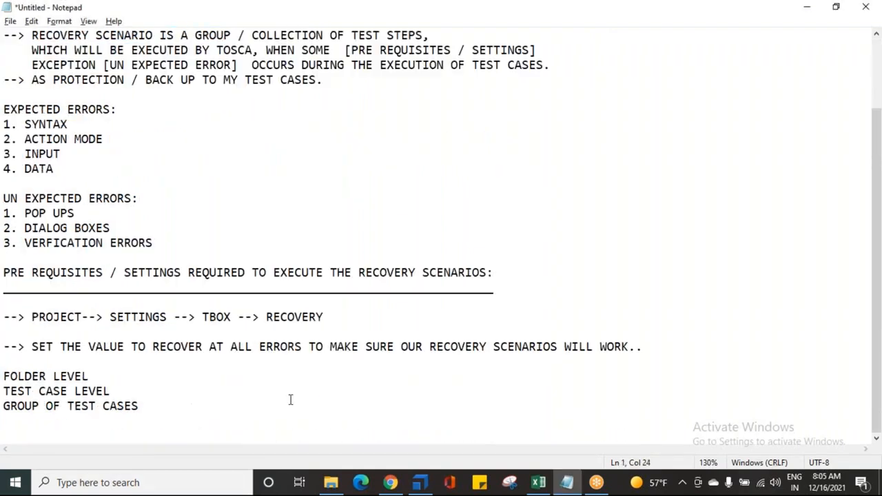
Add the heading "CLEAN UP SCENARIOS:" below the GROUP OF TEST CASES line in the notes
click(219, 416)
key(Return)
text(CELAN)
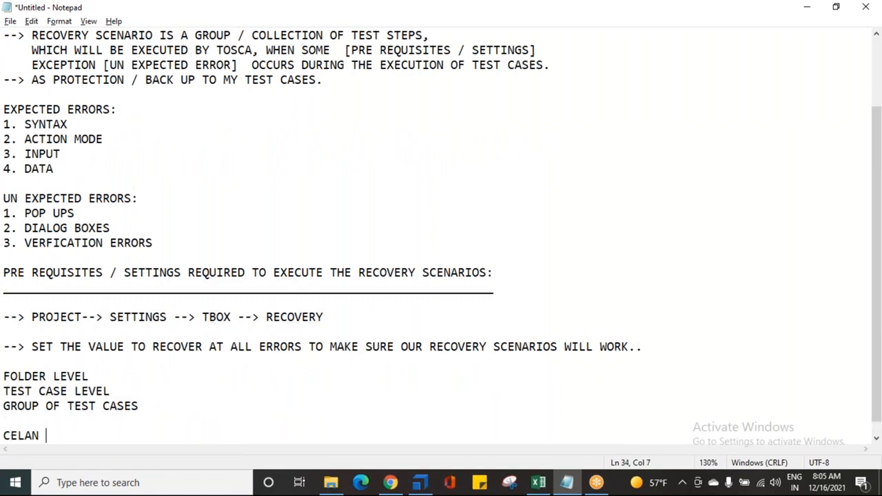
key(BackSpace)
key(BackSpace)
key(BackSpace)
key(BackSpace)
key(BackSpace)
text(LEAN UP SCE)
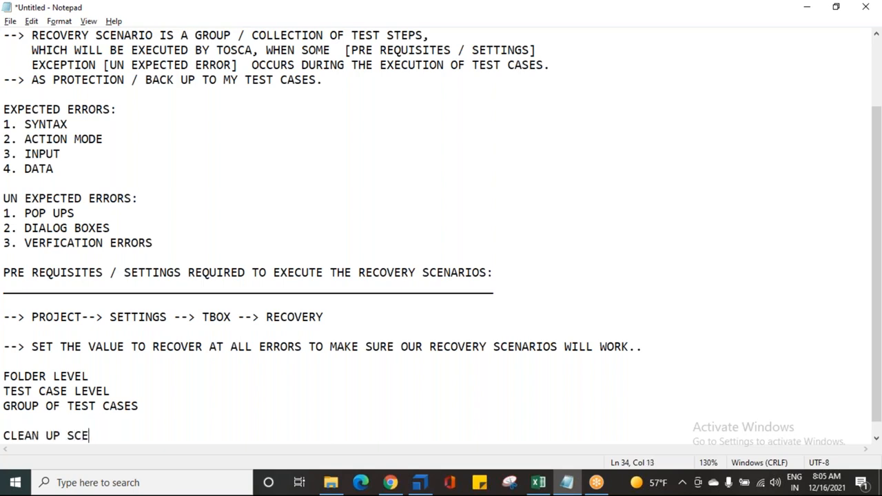
text(NARIOS:)
key(Return)
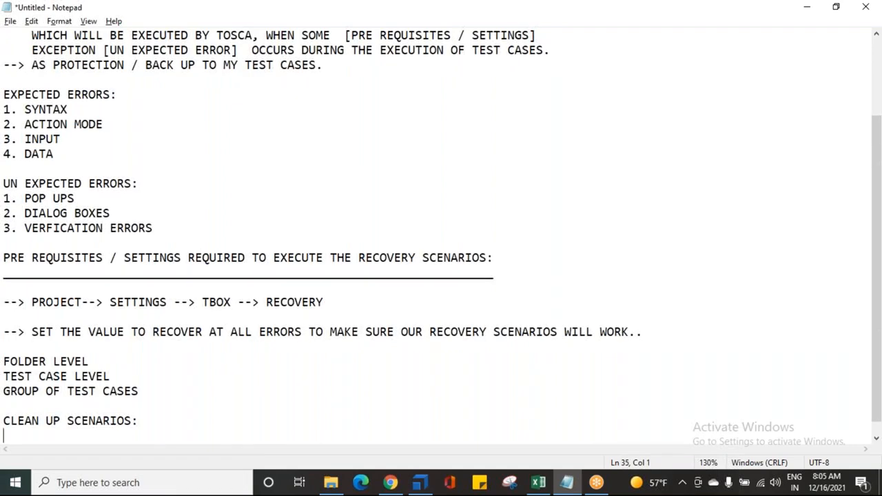
Write the note "--> CLEAN UP SCENARIOS ARE BACK UP TO RECOVERY SCENARIOS" under the new heading
key(Return)
text(--)
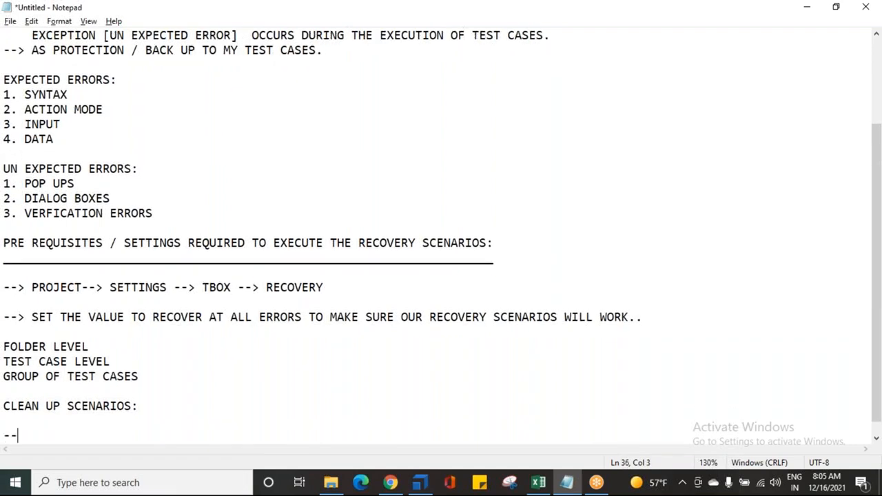
text(> CLEAN UP SCENARIOS ARE BACK UP TO RECOVERY SCENARIOS)
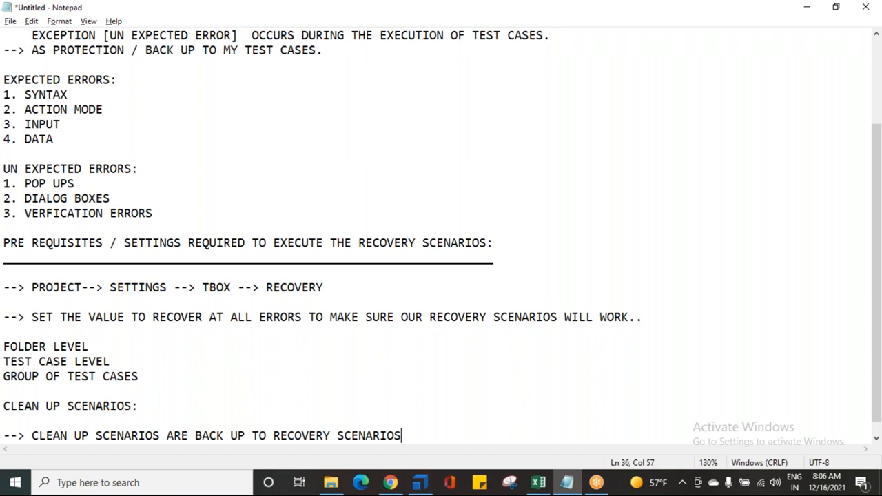
Add the note line "--> IT WILL COME IN TO PICTURE ONLY IF MY RECOVERY SCENARIOS ARE FAILING"
key(Return)
text(--> )
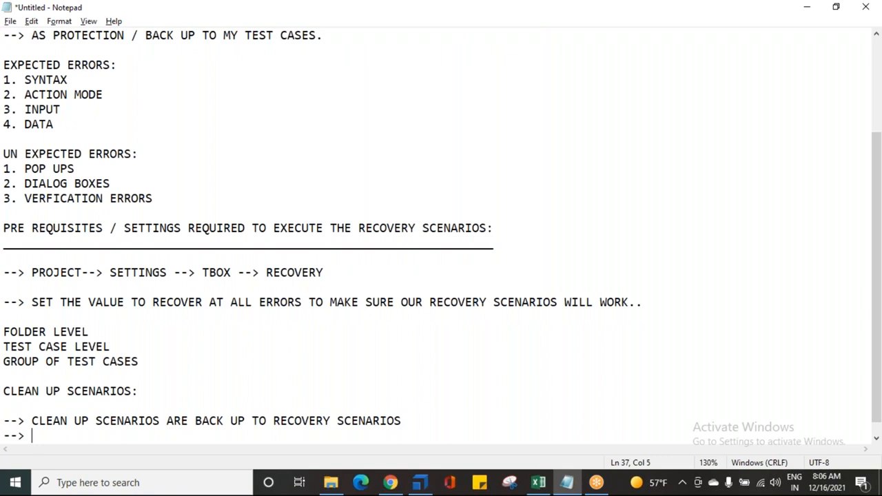
text(IT WILL COME )
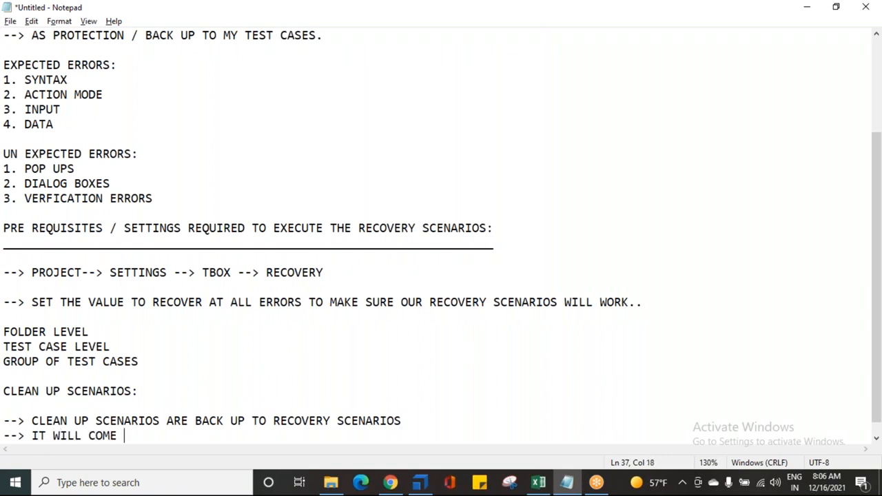
text(IN TO PICT)
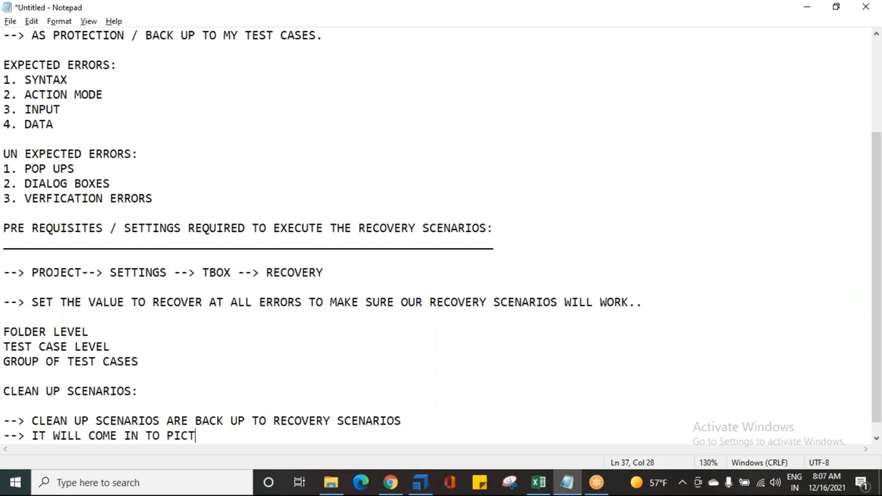
text(URE ONY)
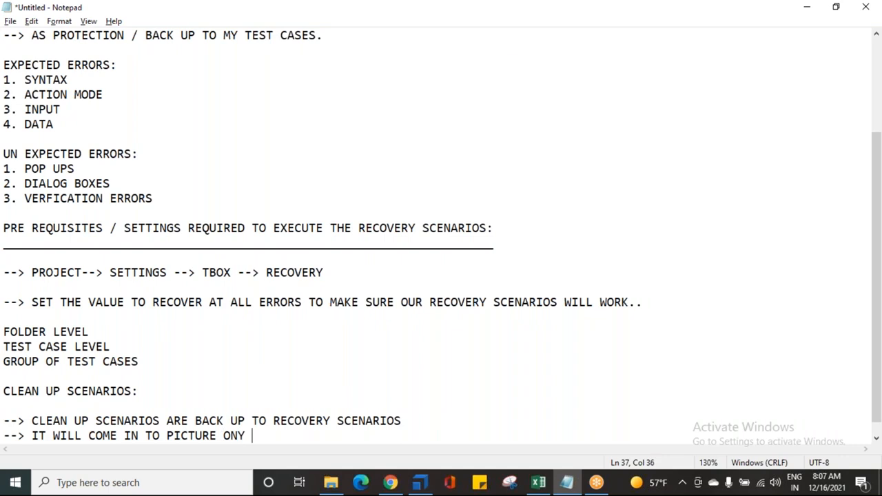
key(BackSpace)
key(BackSpace)
text(LY IOF)
key(BackSpace)
key(BackSpace)
key(BackSpace)
text(F MY RECOVERY SC)
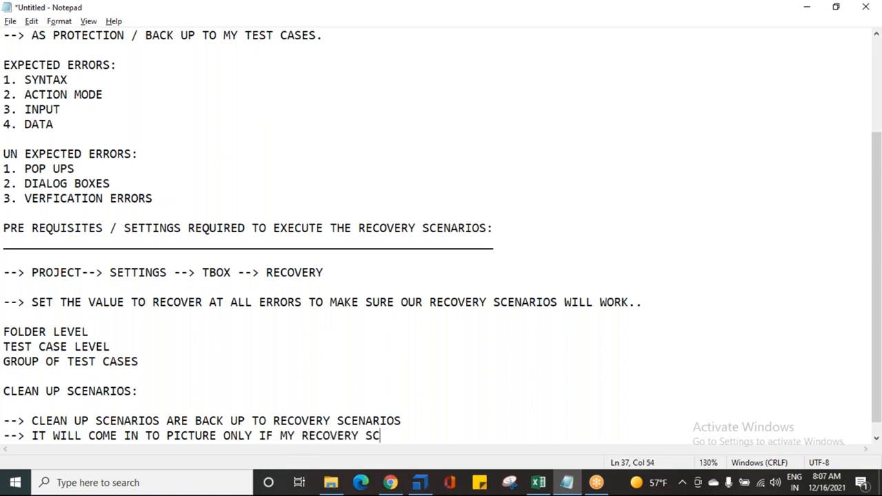
text(ENARIOS ARE FAILING)
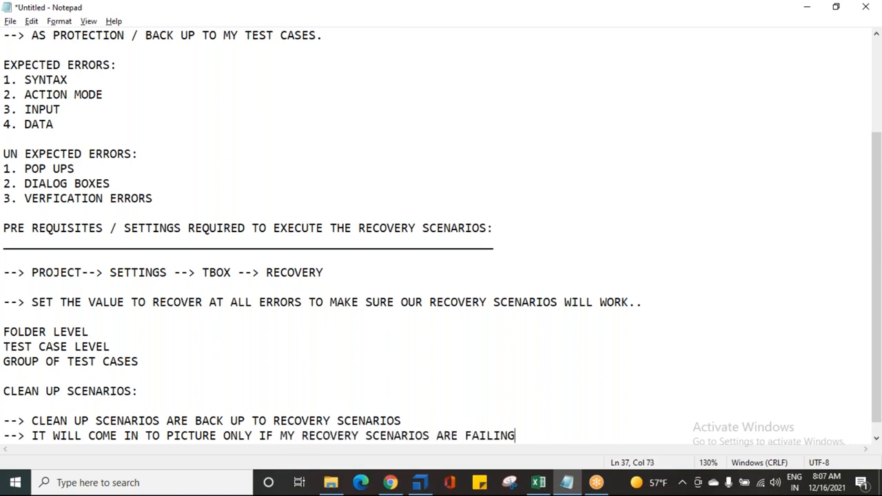
key(Return)
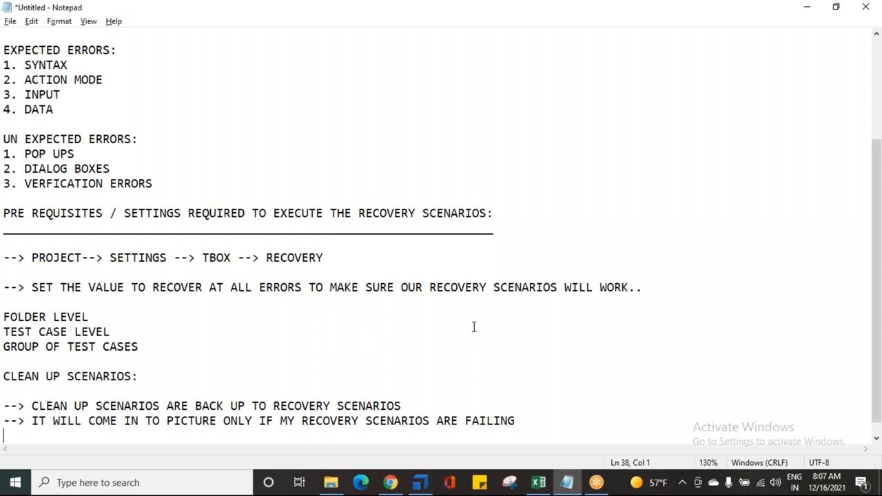
Switch back to Tosca Commander and review the ESC, ENTER and Refresh Send Keys steps of the Recovery Scenario
click(390, 483)
click(420, 483)
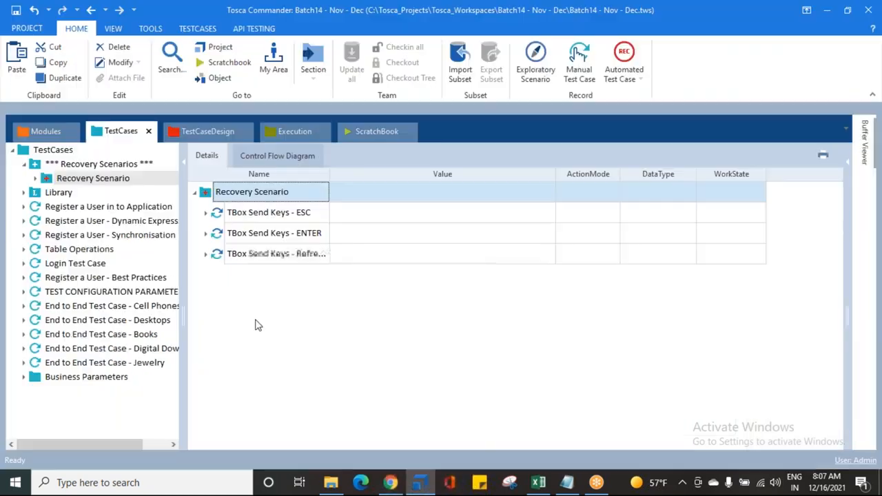
click(35, 178)
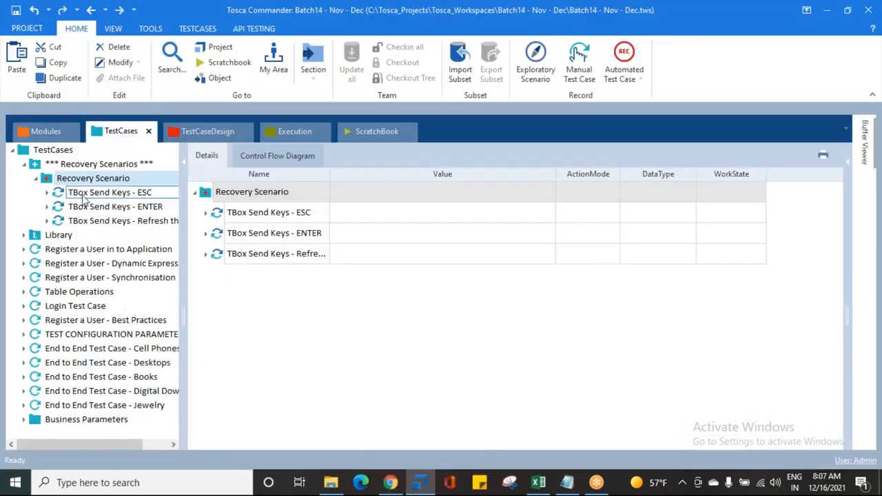
click(84, 194)
click(93, 210)
click(100, 222)
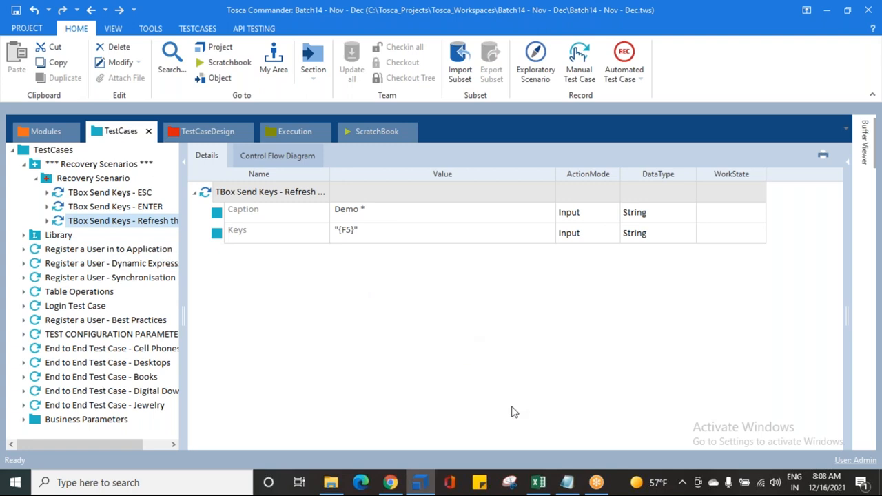
click(36, 179)
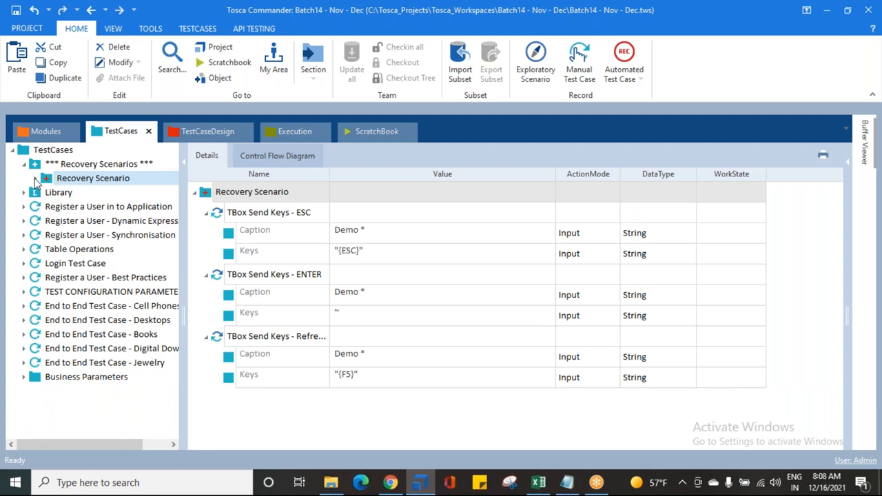
Create a CleanUp Scenario in the *** Recovery Scenarios *** folder and select it
click(35, 166)
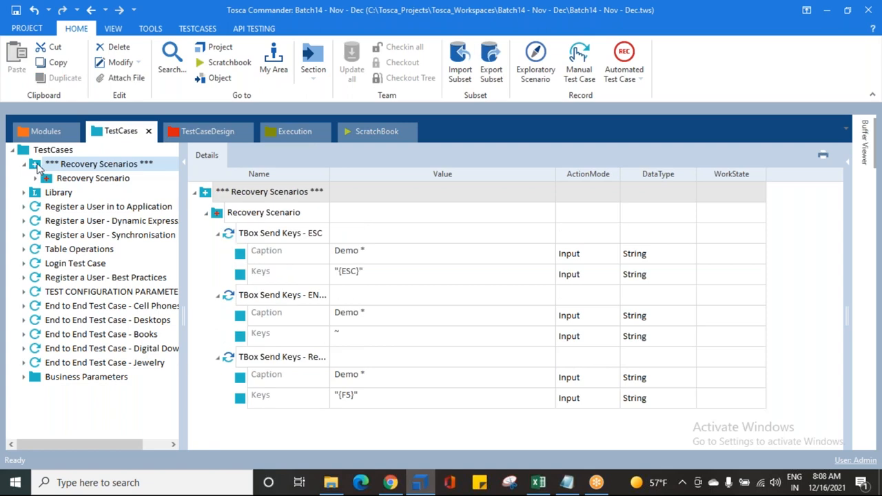
right_click(37, 164)
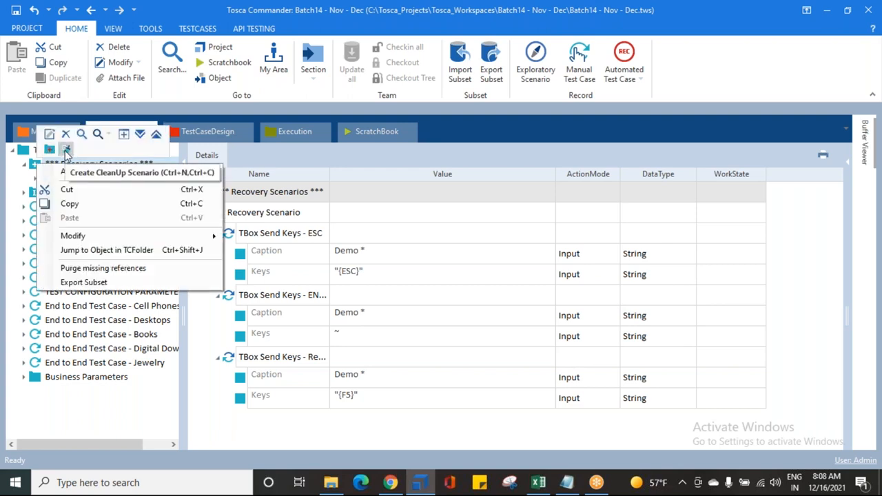
click(66, 153)
click(47, 180)
click(48, 193)
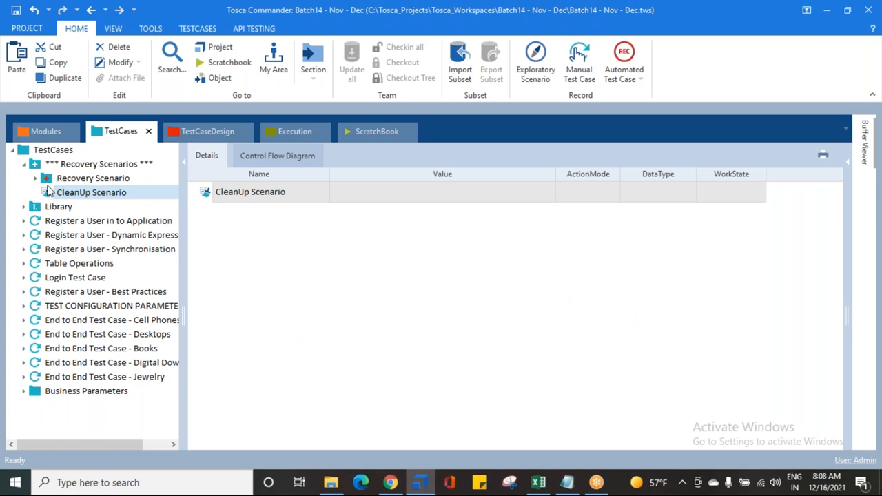
click(50, 180)
click(79, 195)
Examine the Keys value of the disabled TBox Send Keys step in the Pre Condition of Register a User - Best Practices
click(24, 292)
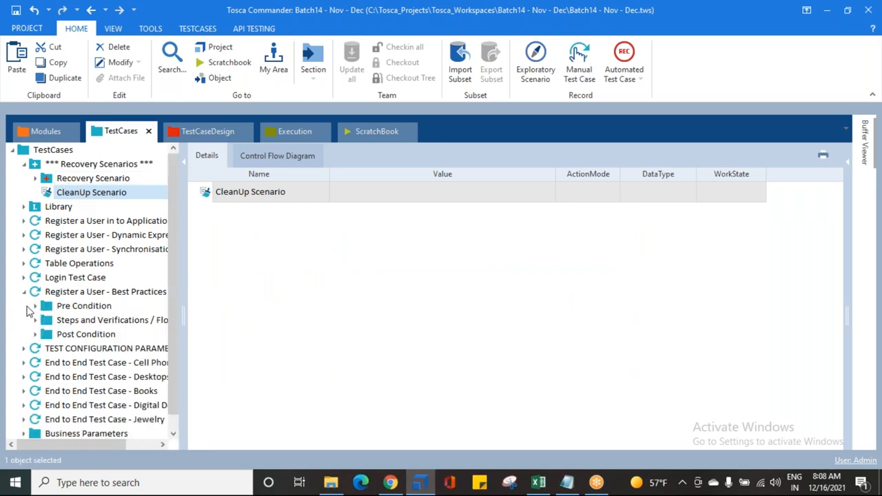
click(35, 306)
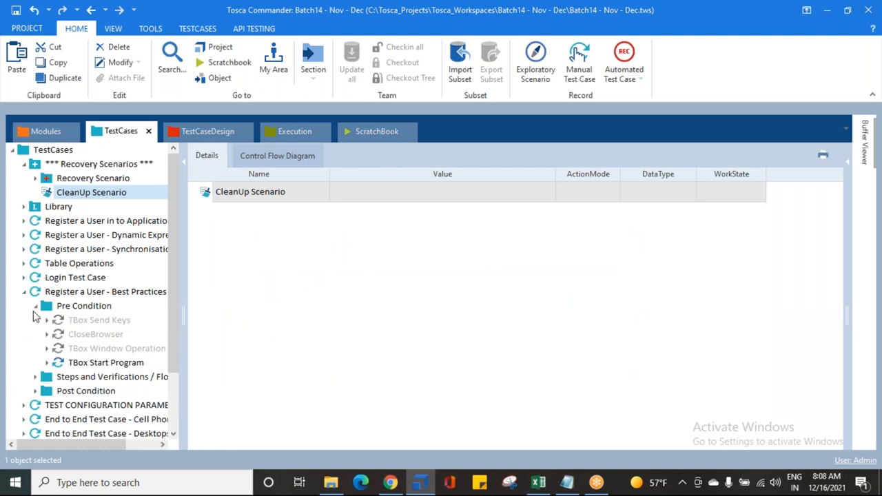
click(69, 320)
click(347, 237)
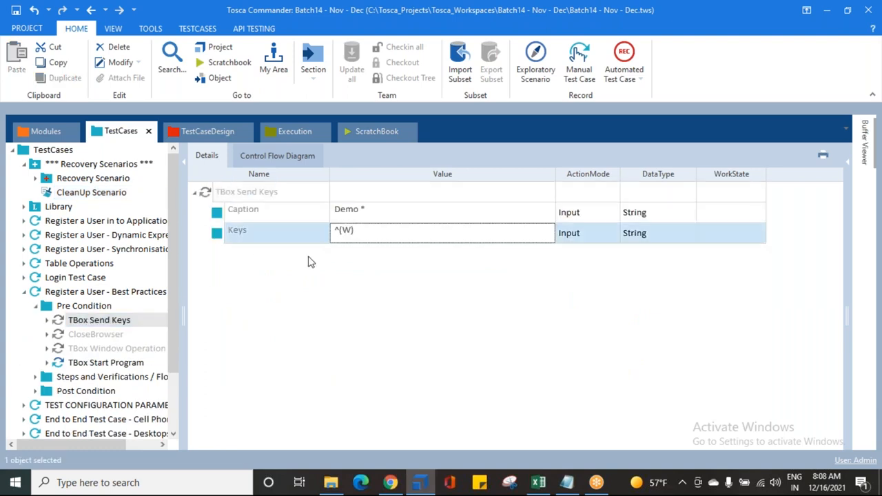
Copy the four Pre Condition steps of Register a User - Best Practices, TBox Send Keys through TBox Start Program, into the CleanUp Scenario
click(108, 335)
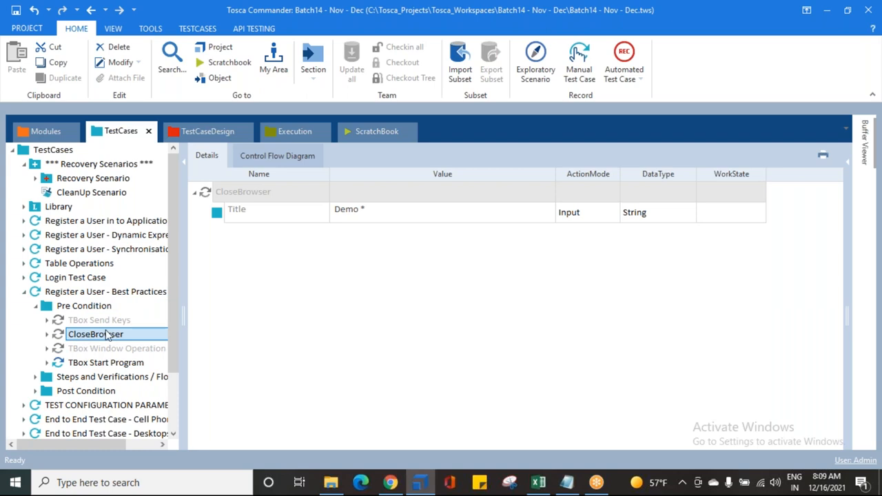
click(107, 363)
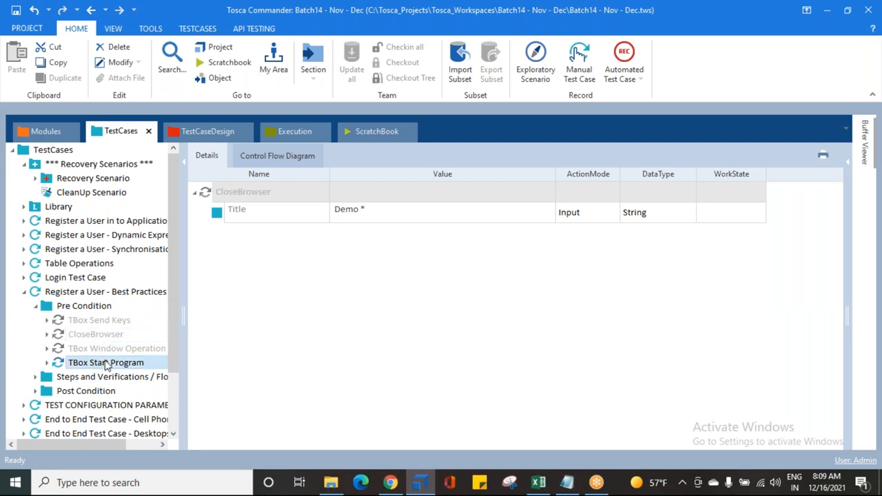
click(107, 353)
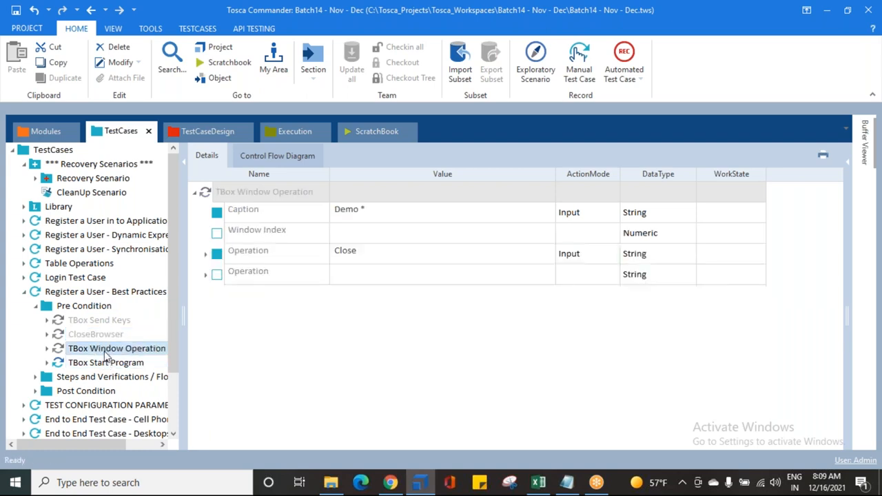
click(83, 324)
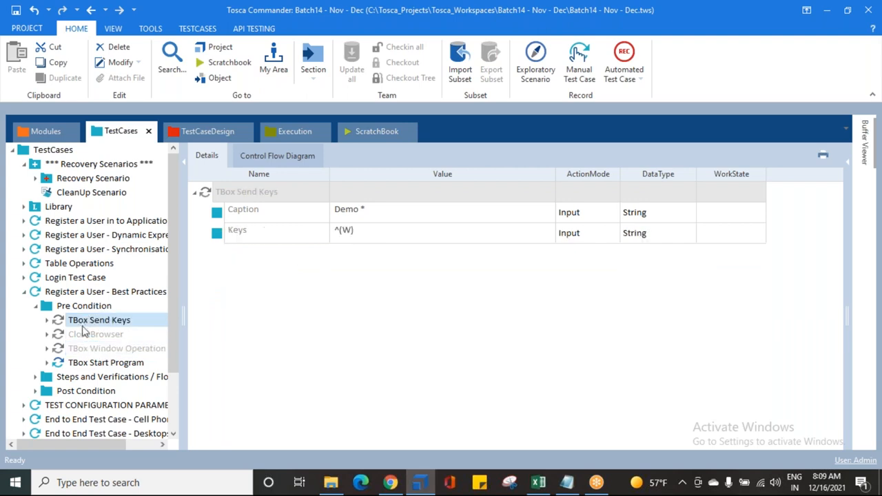
shift+click(93, 364)
key(ctrl+c)
click(90, 195)
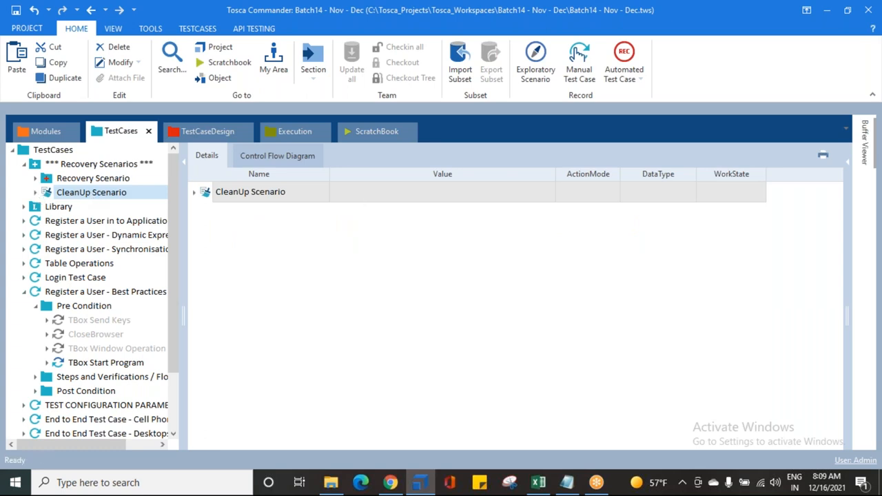
key(ctrl+v)
Enable the TBox Send Keys, CloseBrowser and TBox Window Operation steps in the CleanUp Scenario
click(73, 207)
shift+click(90, 235)
right_click(89, 206)
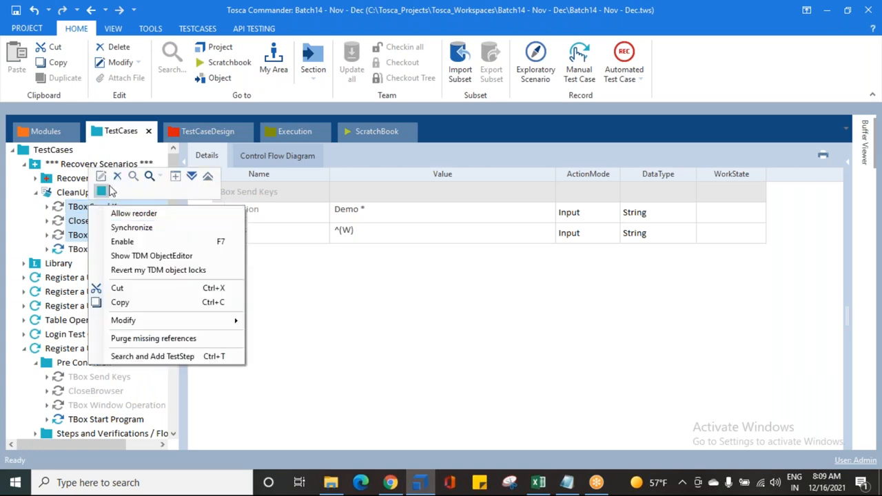
click(125, 242)
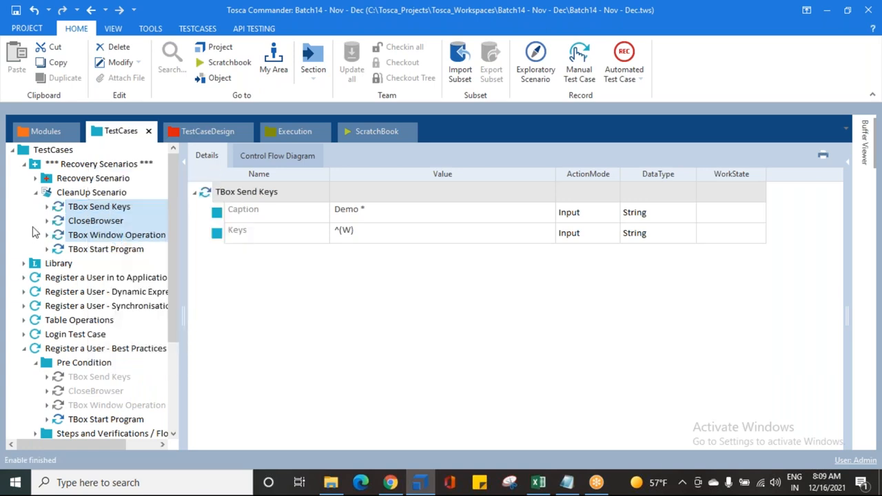
Review the values of each CleanUp Scenario step, including the TBox Start Program arguments, and compare the scenario with the Recovery Scenario
click(62, 220)
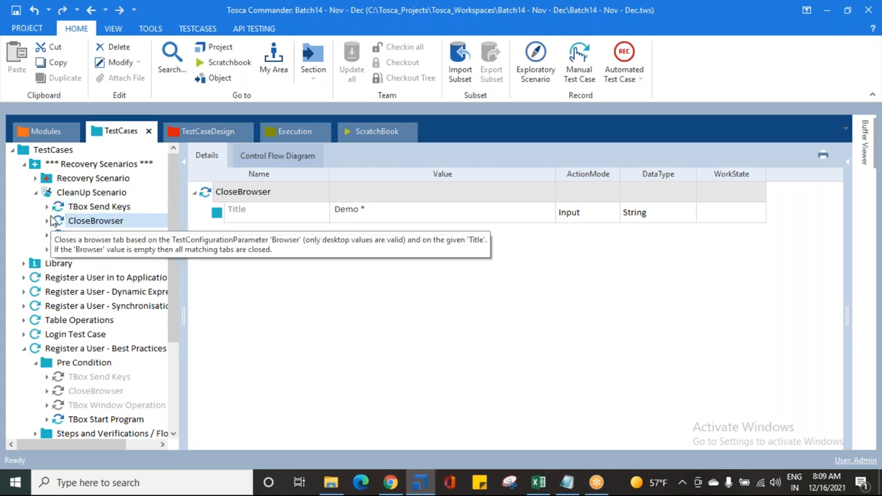
drag(182, 219, 237, 219)
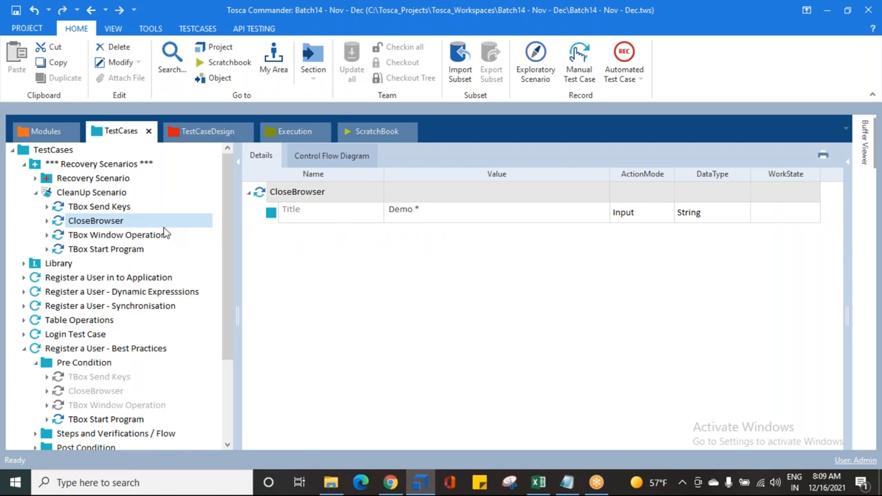
click(83, 208)
click(83, 220)
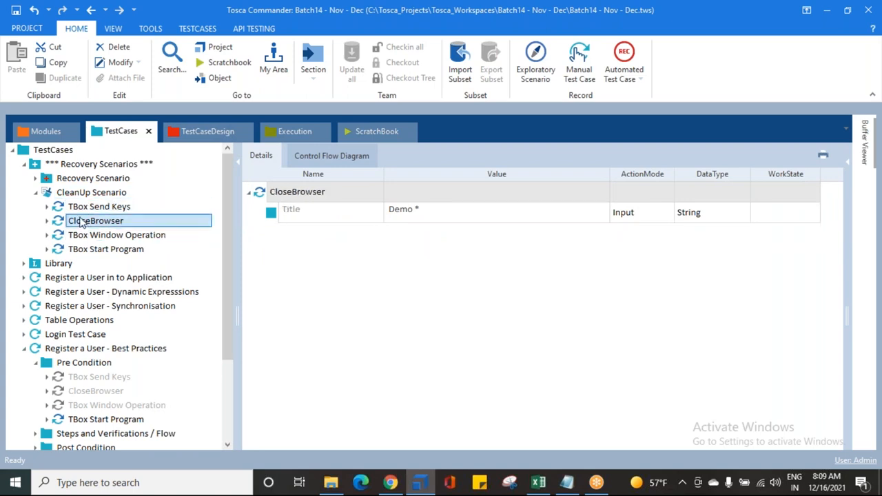
click(81, 219)
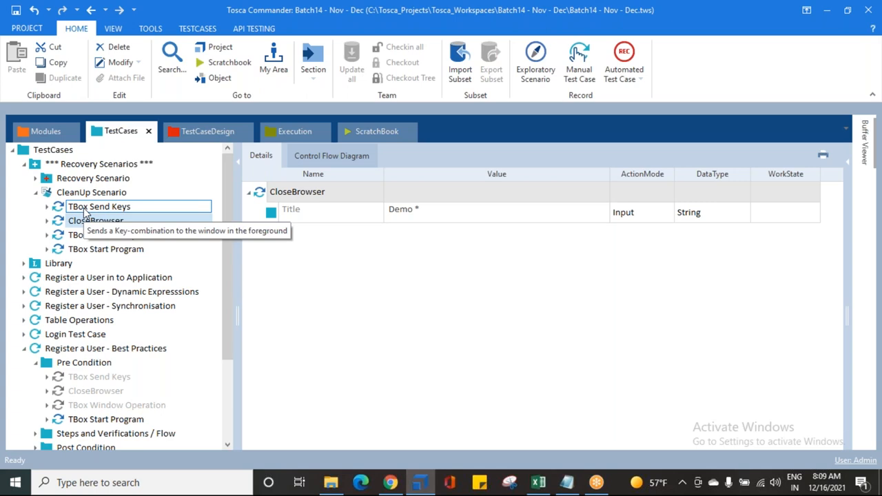
click(85, 209)
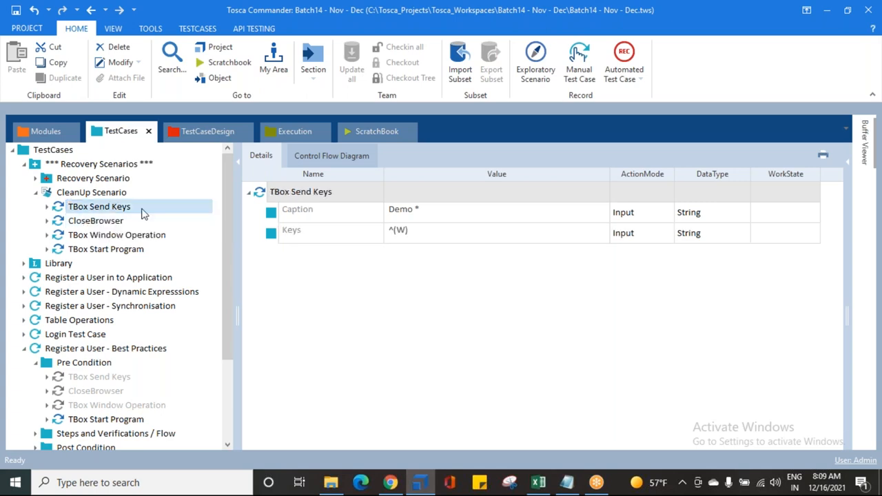
click(397, 234)
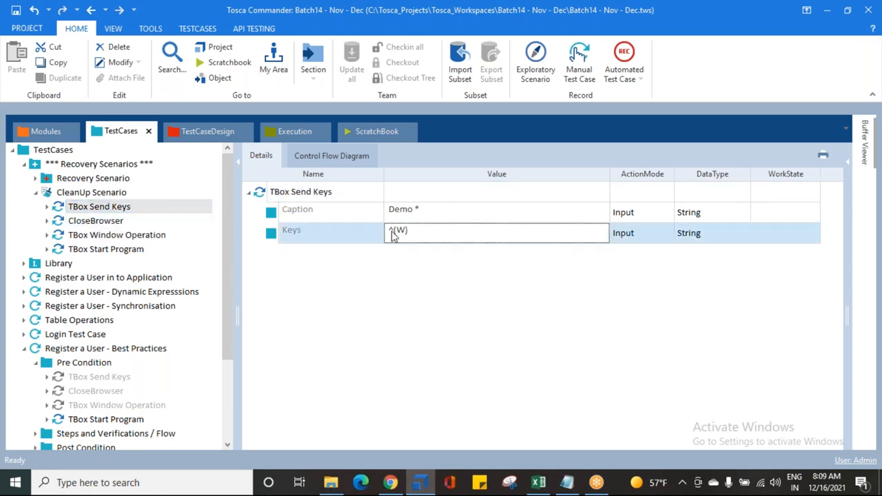
click(86, 222)
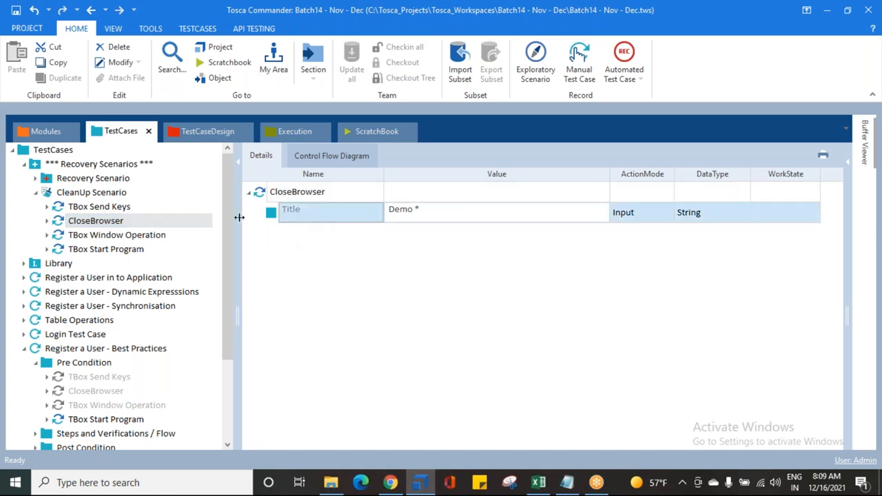
click(138, 237)
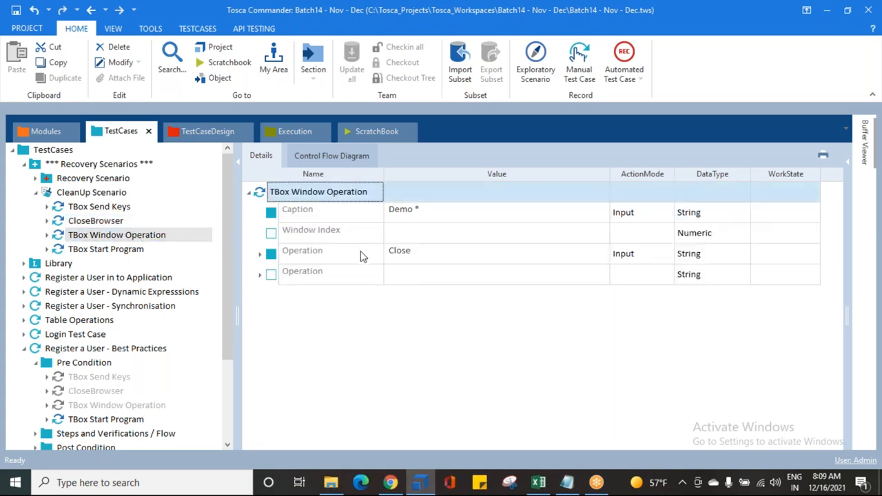
click(361, 252)
click(89, 253)
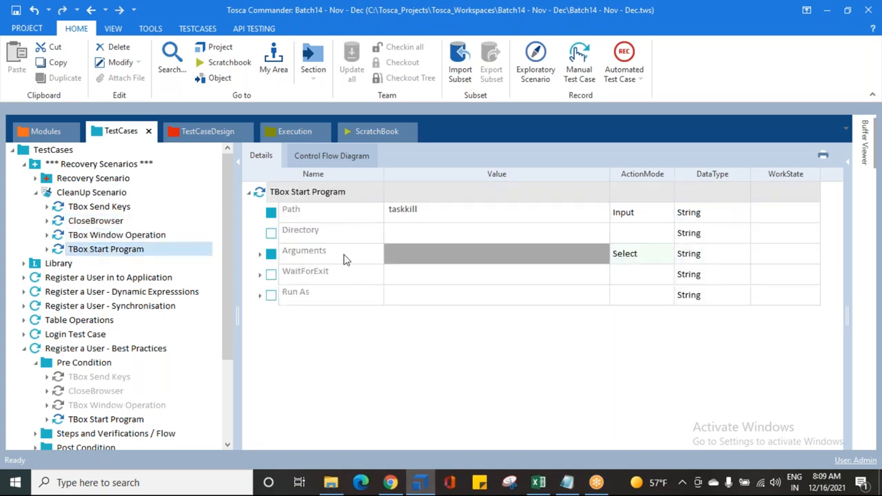
click(260, 254)
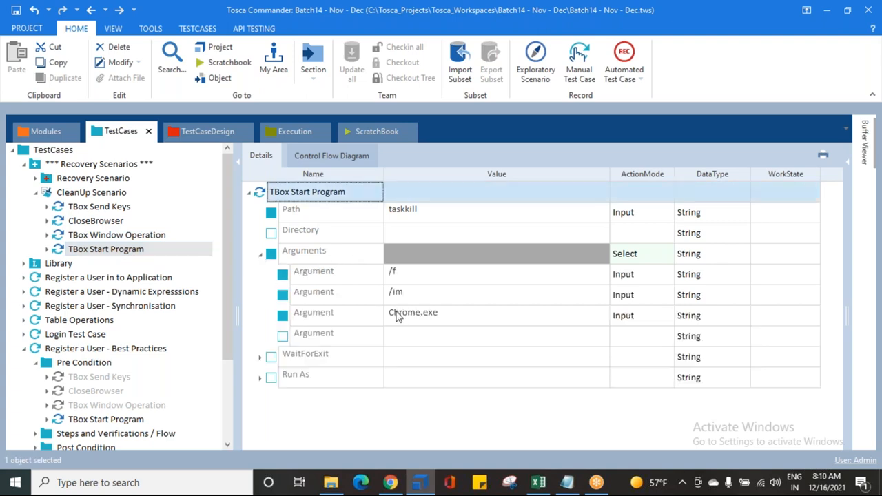
click(260, 254)
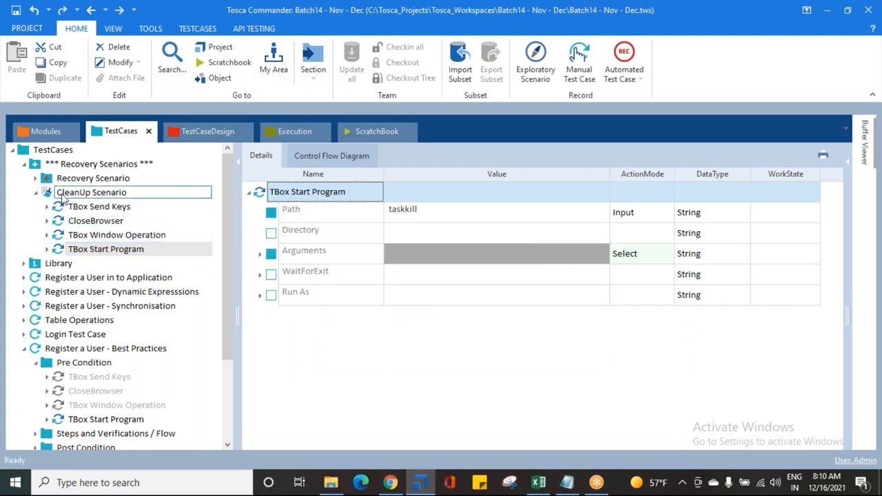
click(66, 194)
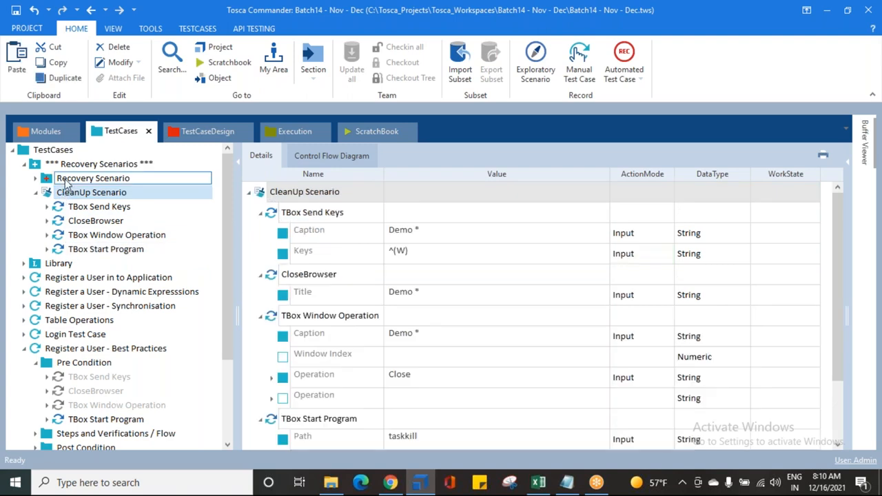
click(67, 181)
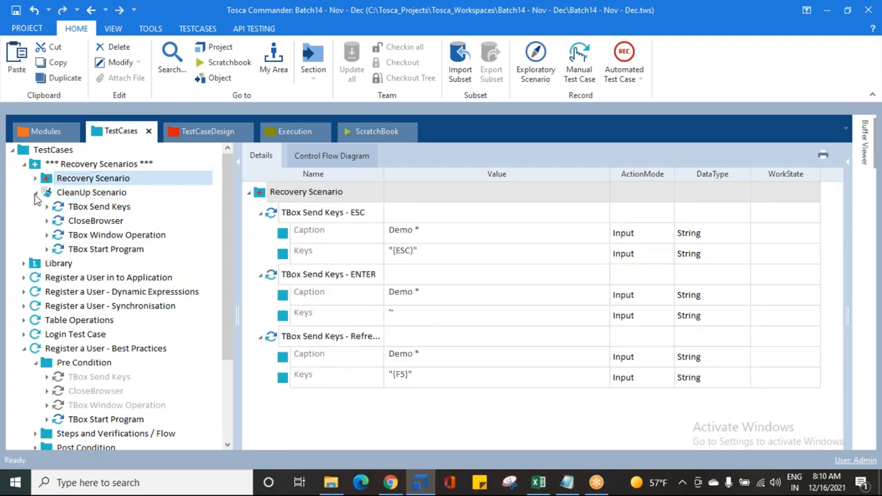
Collapse the CleanUp Scenario, the Register a User - Best Practices test case and the Recovery Scenario's Send Keys steps, and save the workspace
click(36, 193)
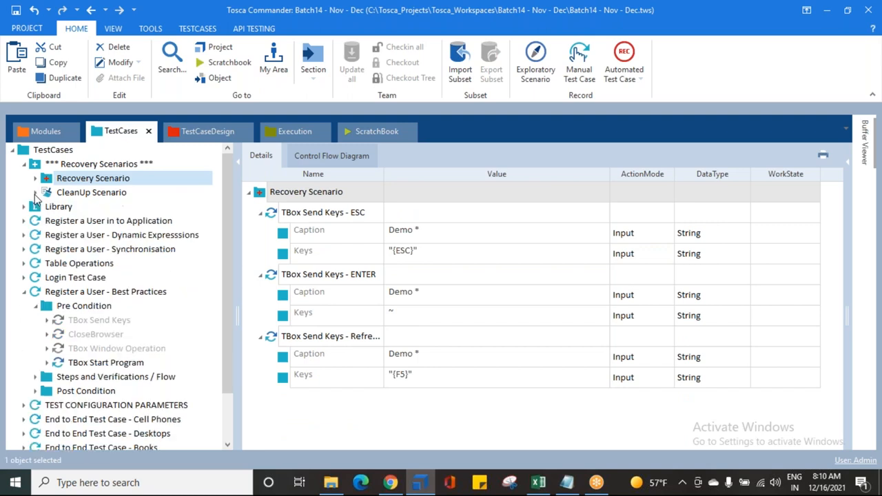
click(36, 308)
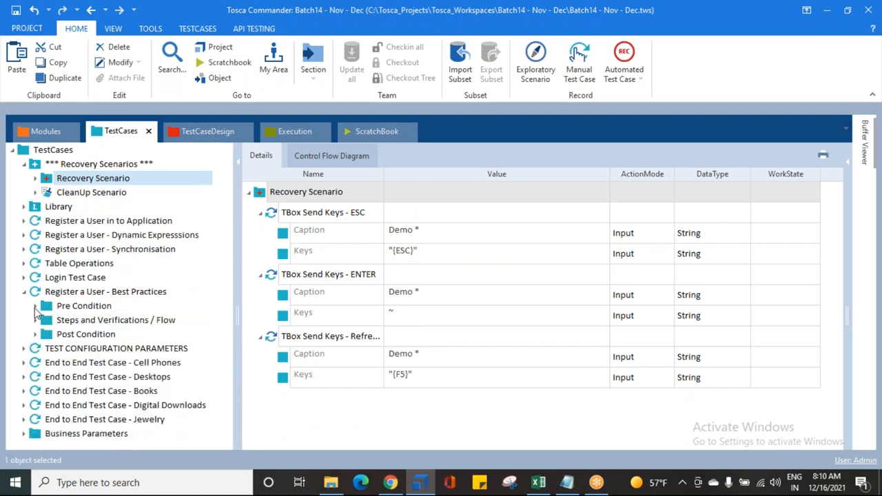
click(260, 274)
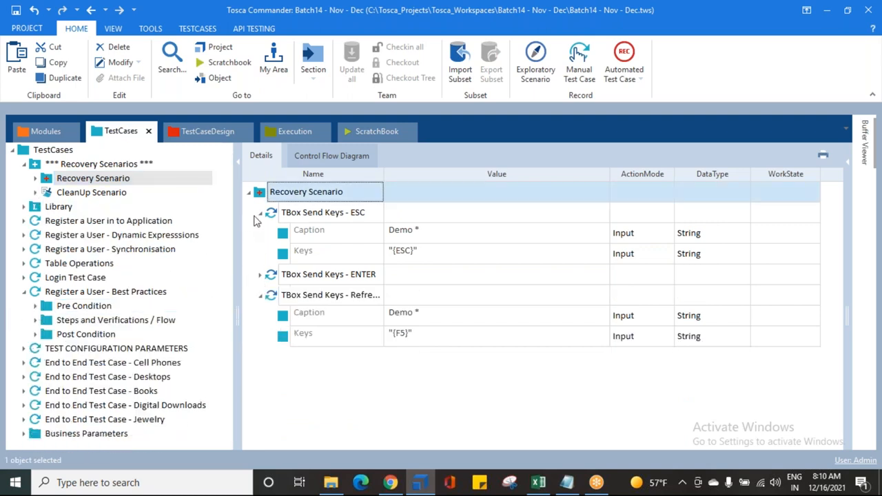
click(260, 215)
click(261, 254)
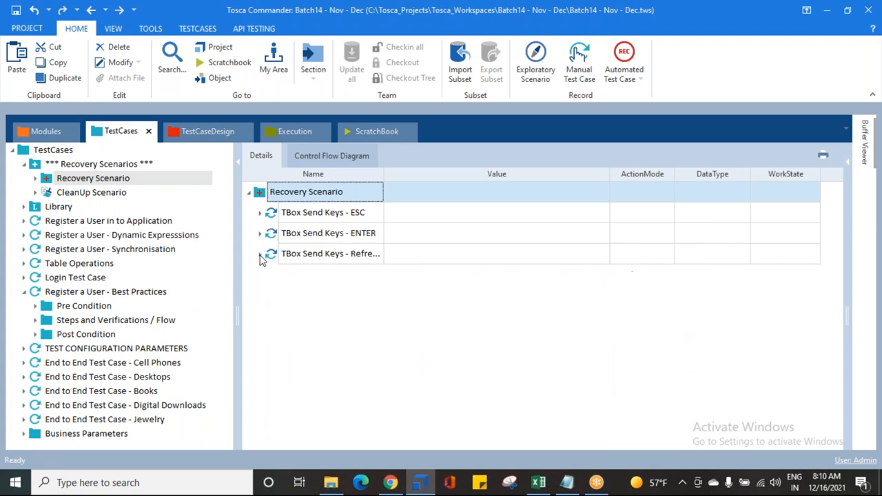
click(14, 11)
click(619, 29)
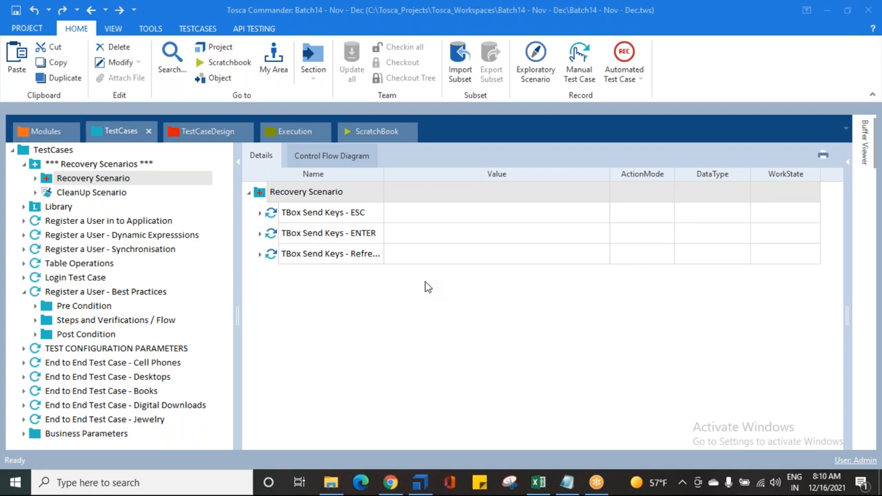
click(23, 293)
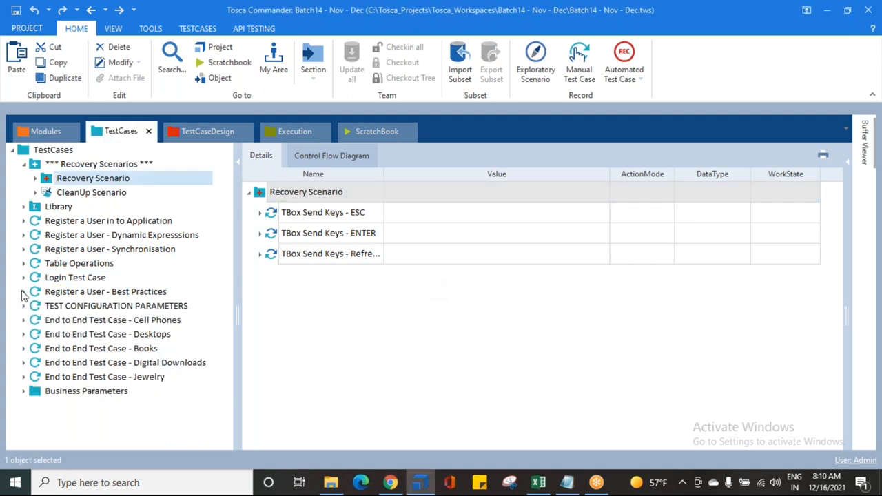